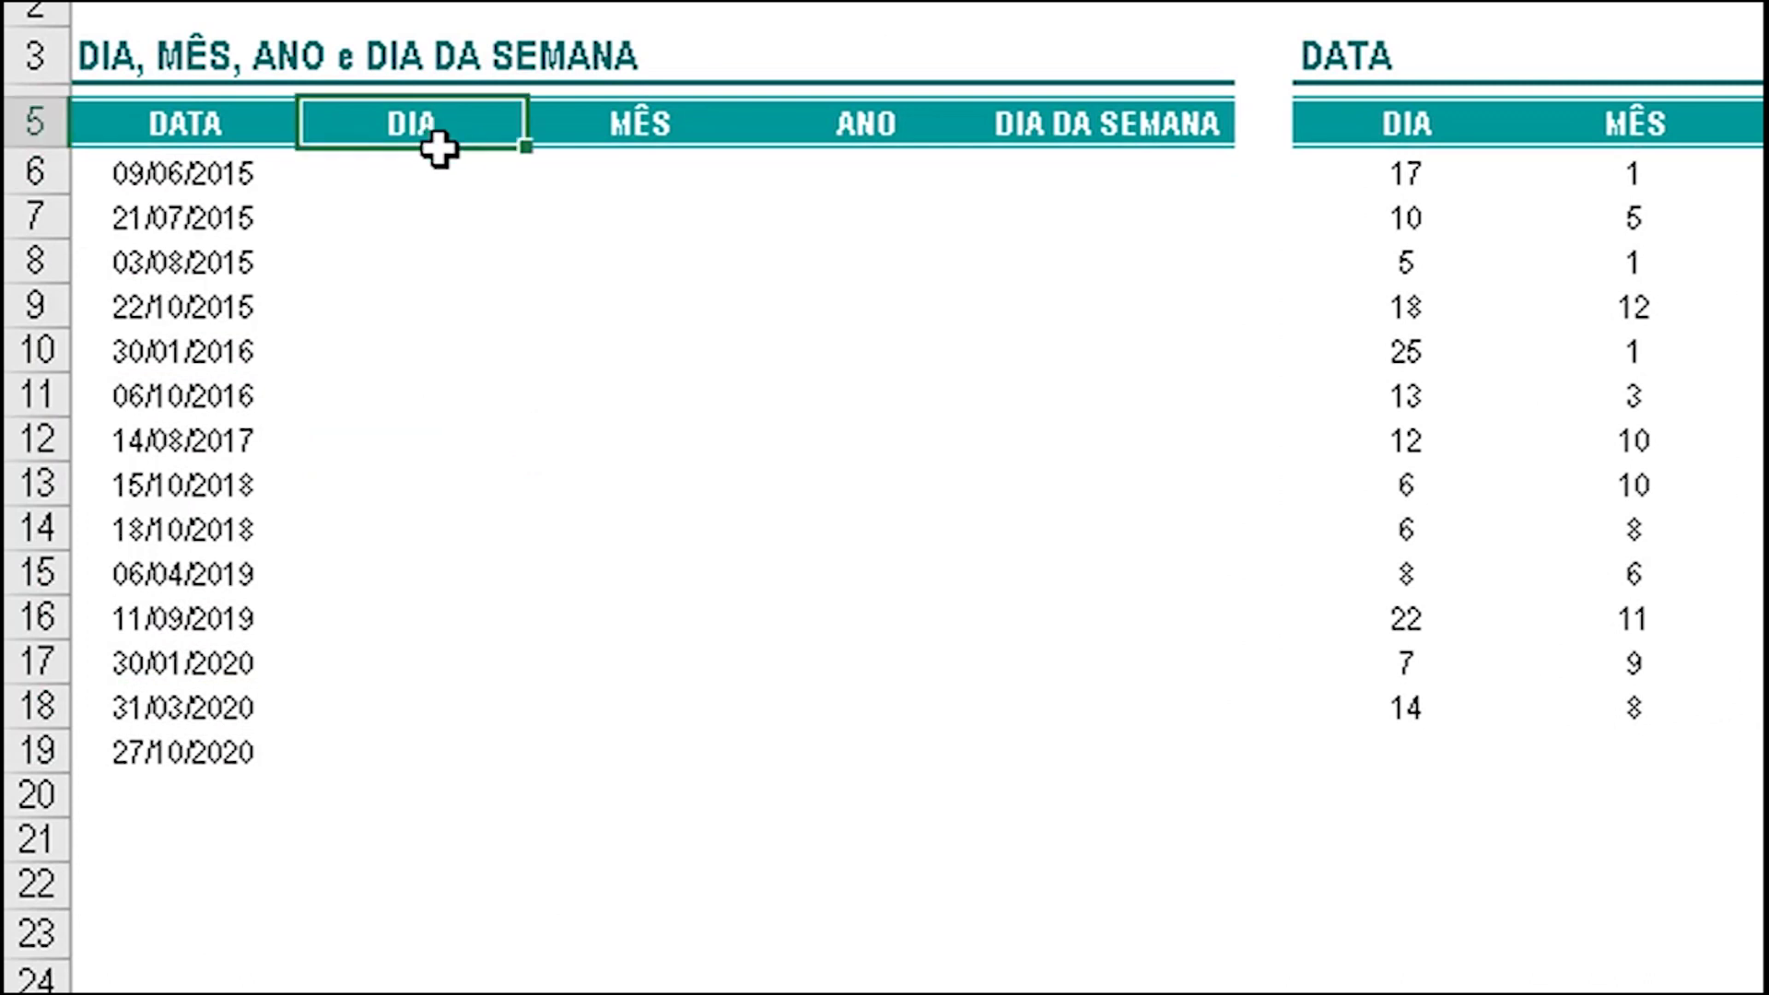
pyautogui.moveTo(679, 138); pyautogui.dragTo(686, 750)
pyautogui.moveTo(899, 133); pyautogui.dragTo(876, 733)
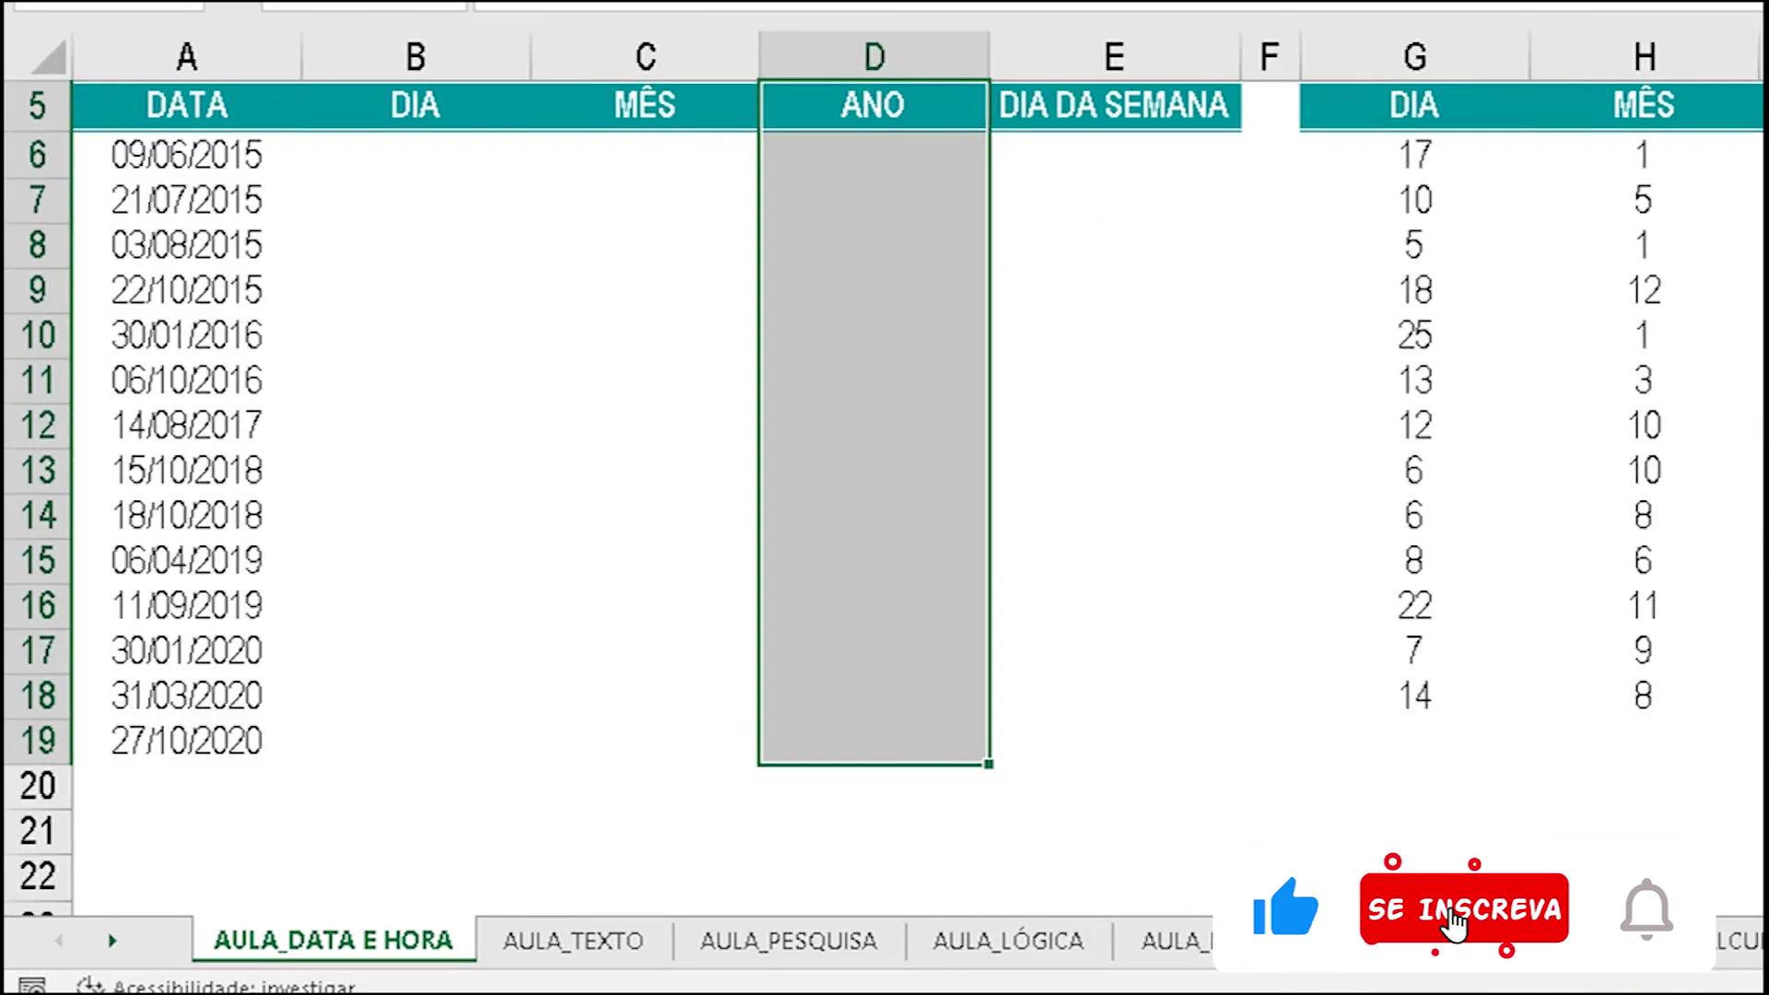
pyautogui.scroll(1, 884, 502)
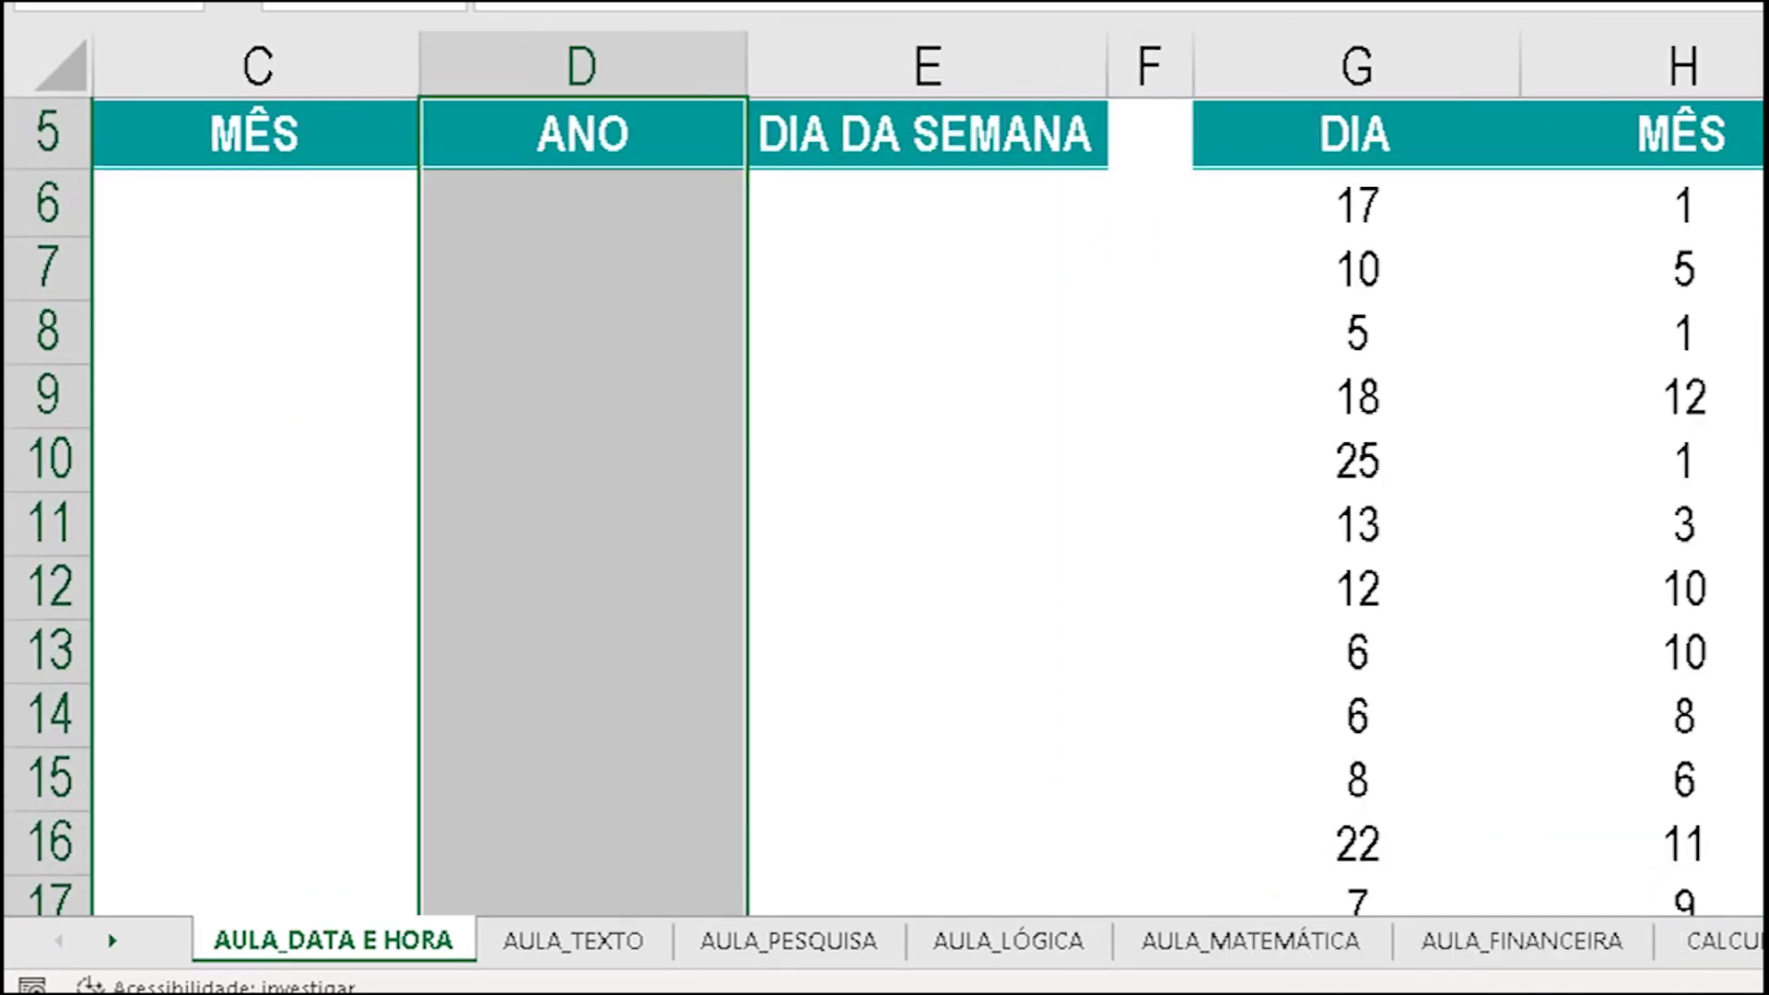
pyautogui.hscroll(-2, 572, 446)
pyautogui.click(573, 446)
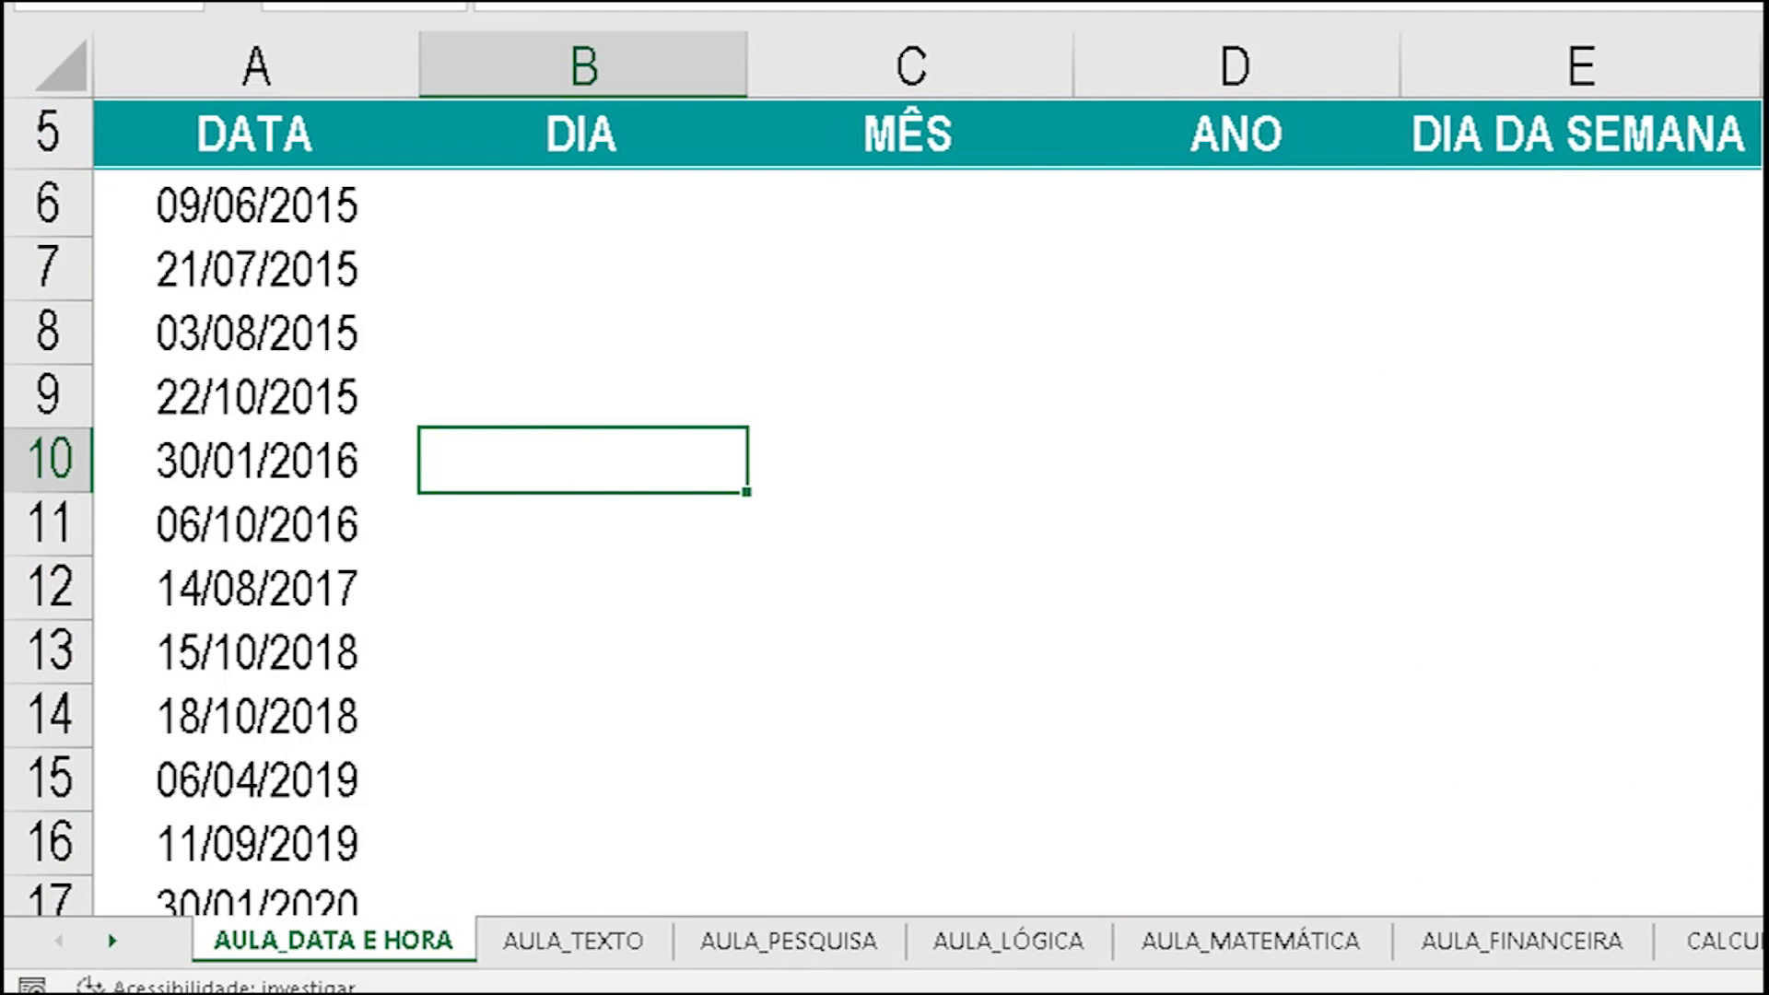
# Step: Enter =DIA(A6) in cell B6 to extract the day from the first date, and center the result
pyautogui.scroll(1, 461, 271)
pyautogui.click(571, 302)
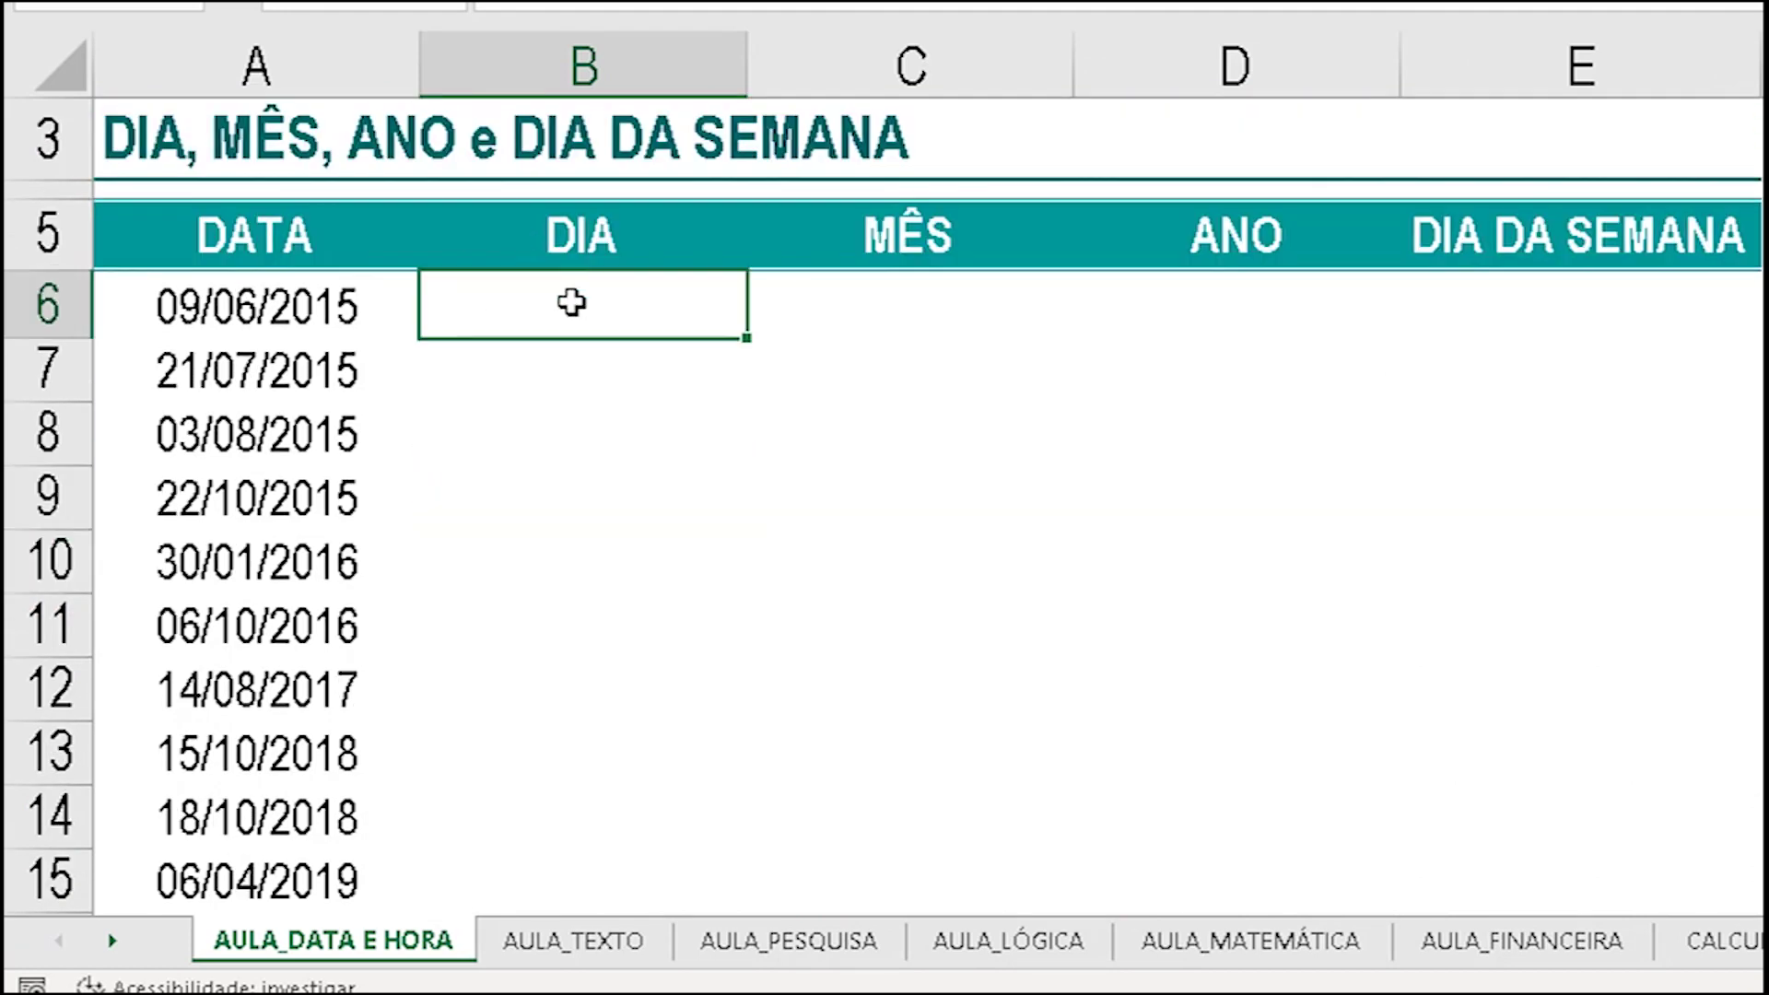
pyautogui.click(297, 316)
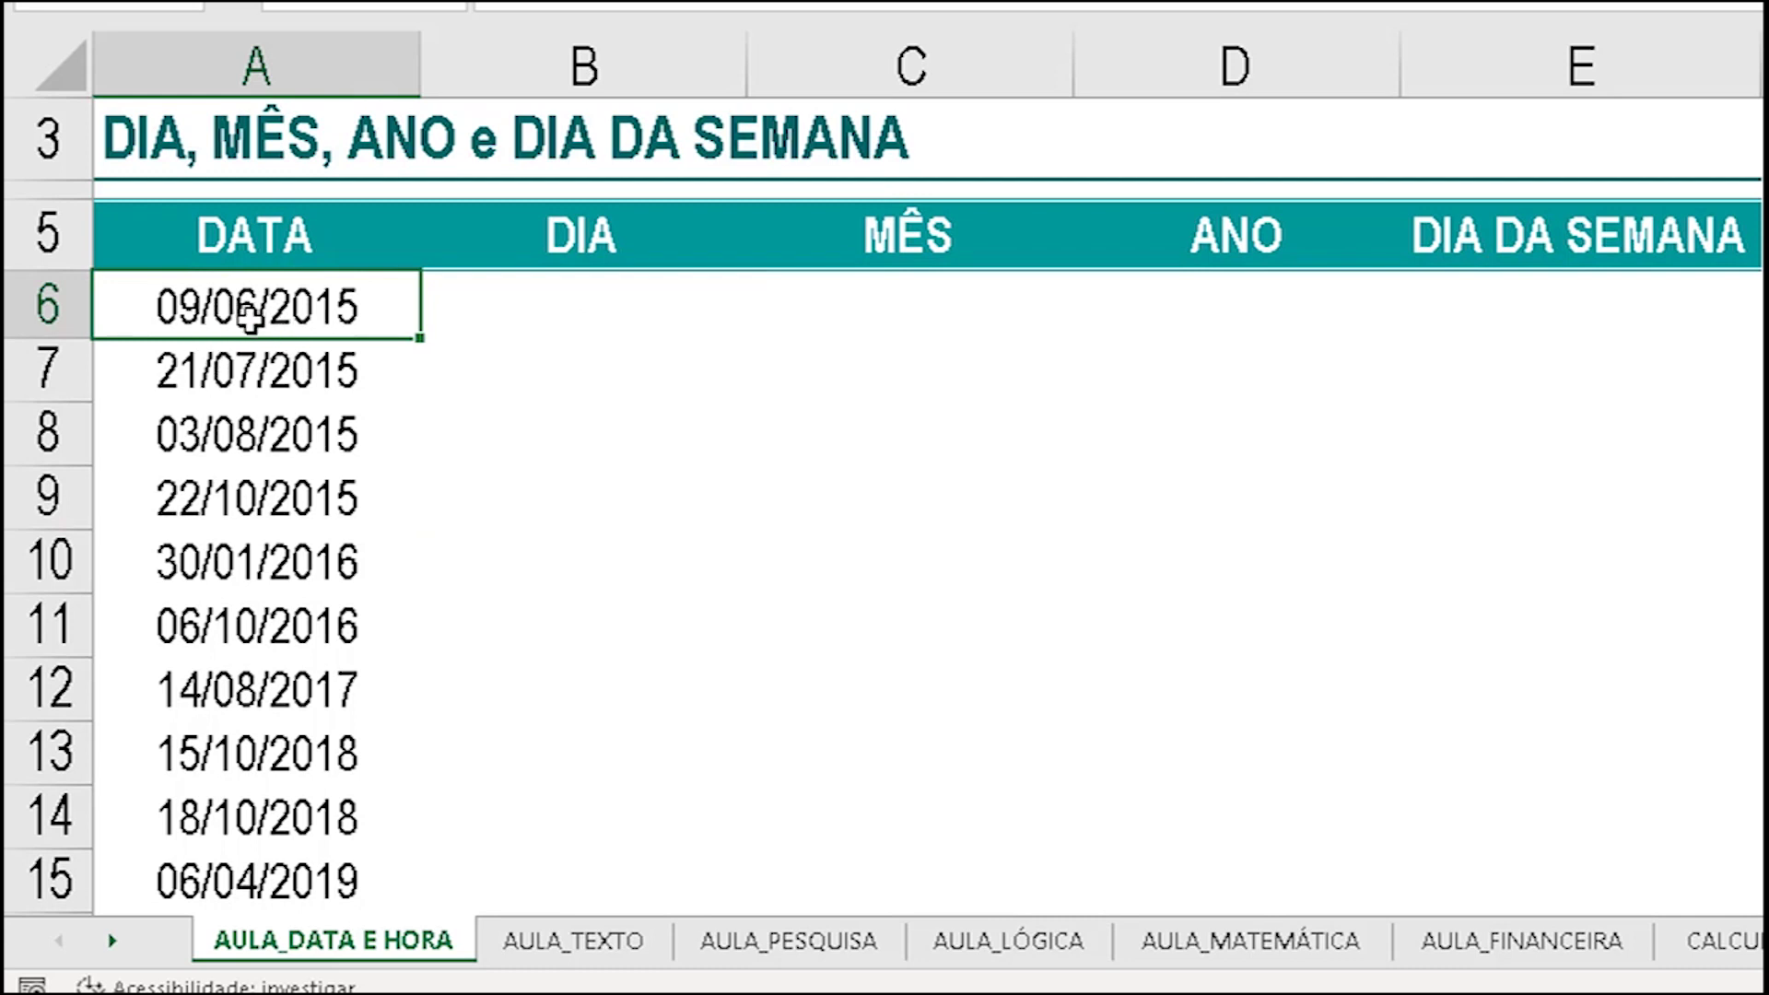
pyautogui.click(588, 317)
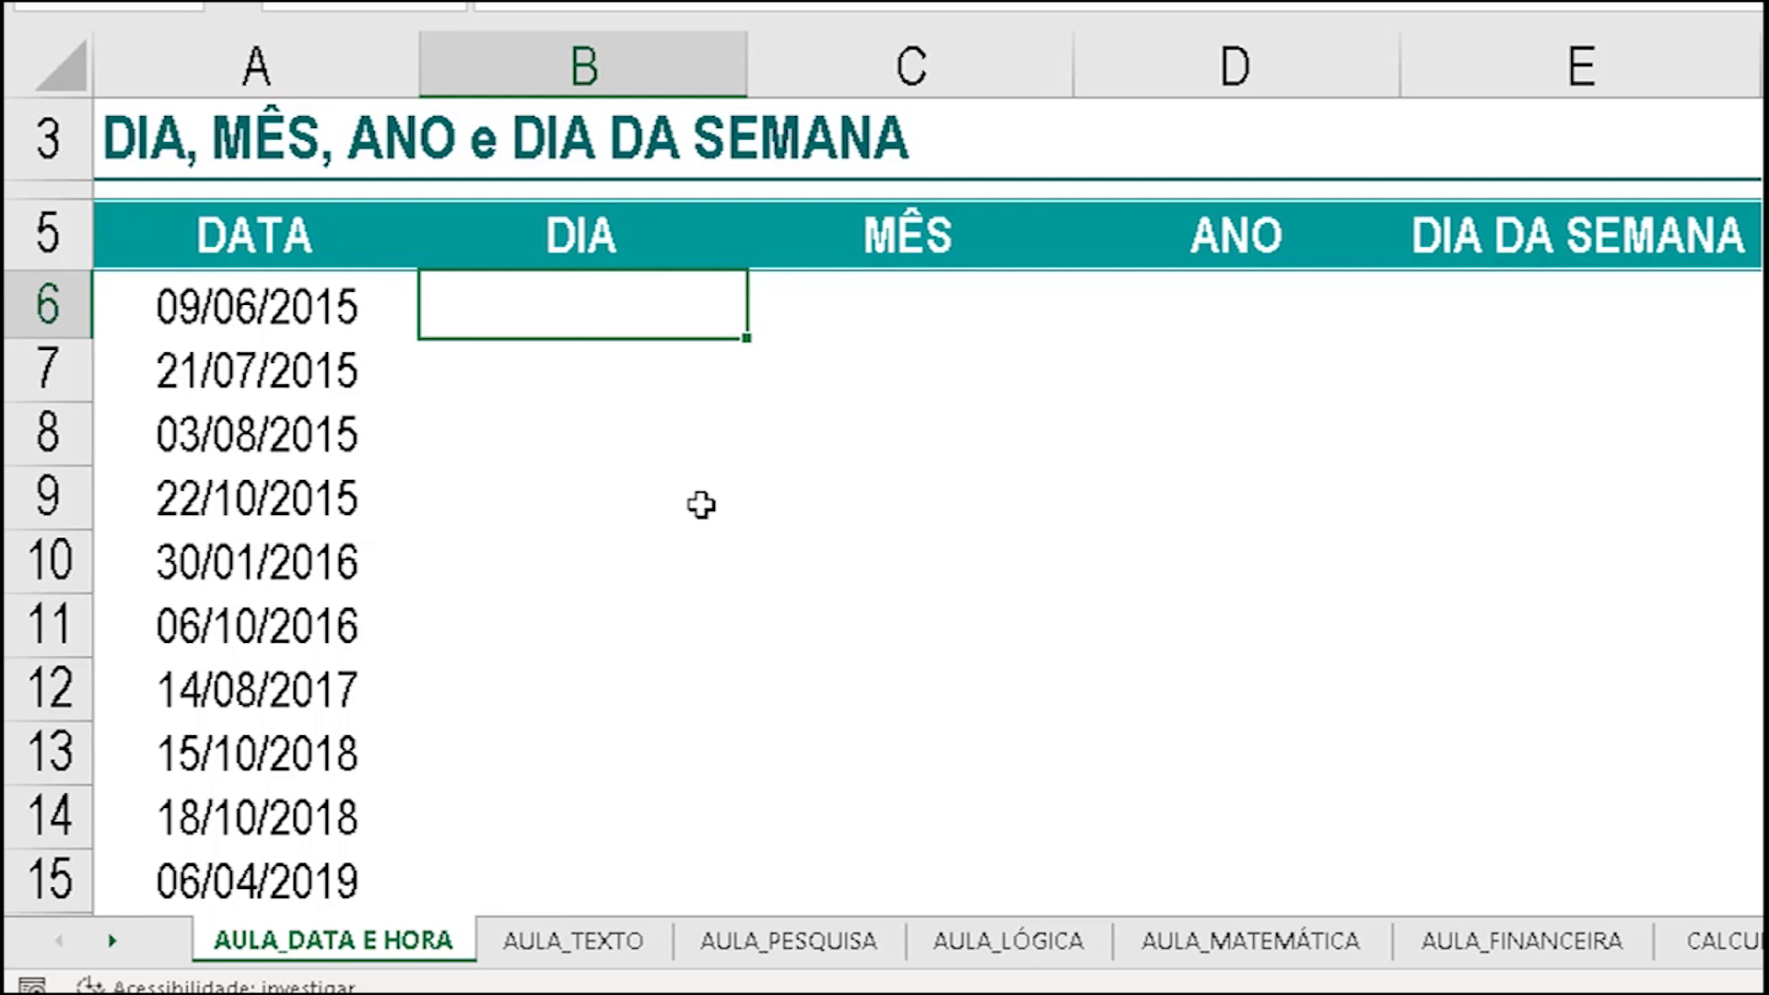
pyautogui.write('=')
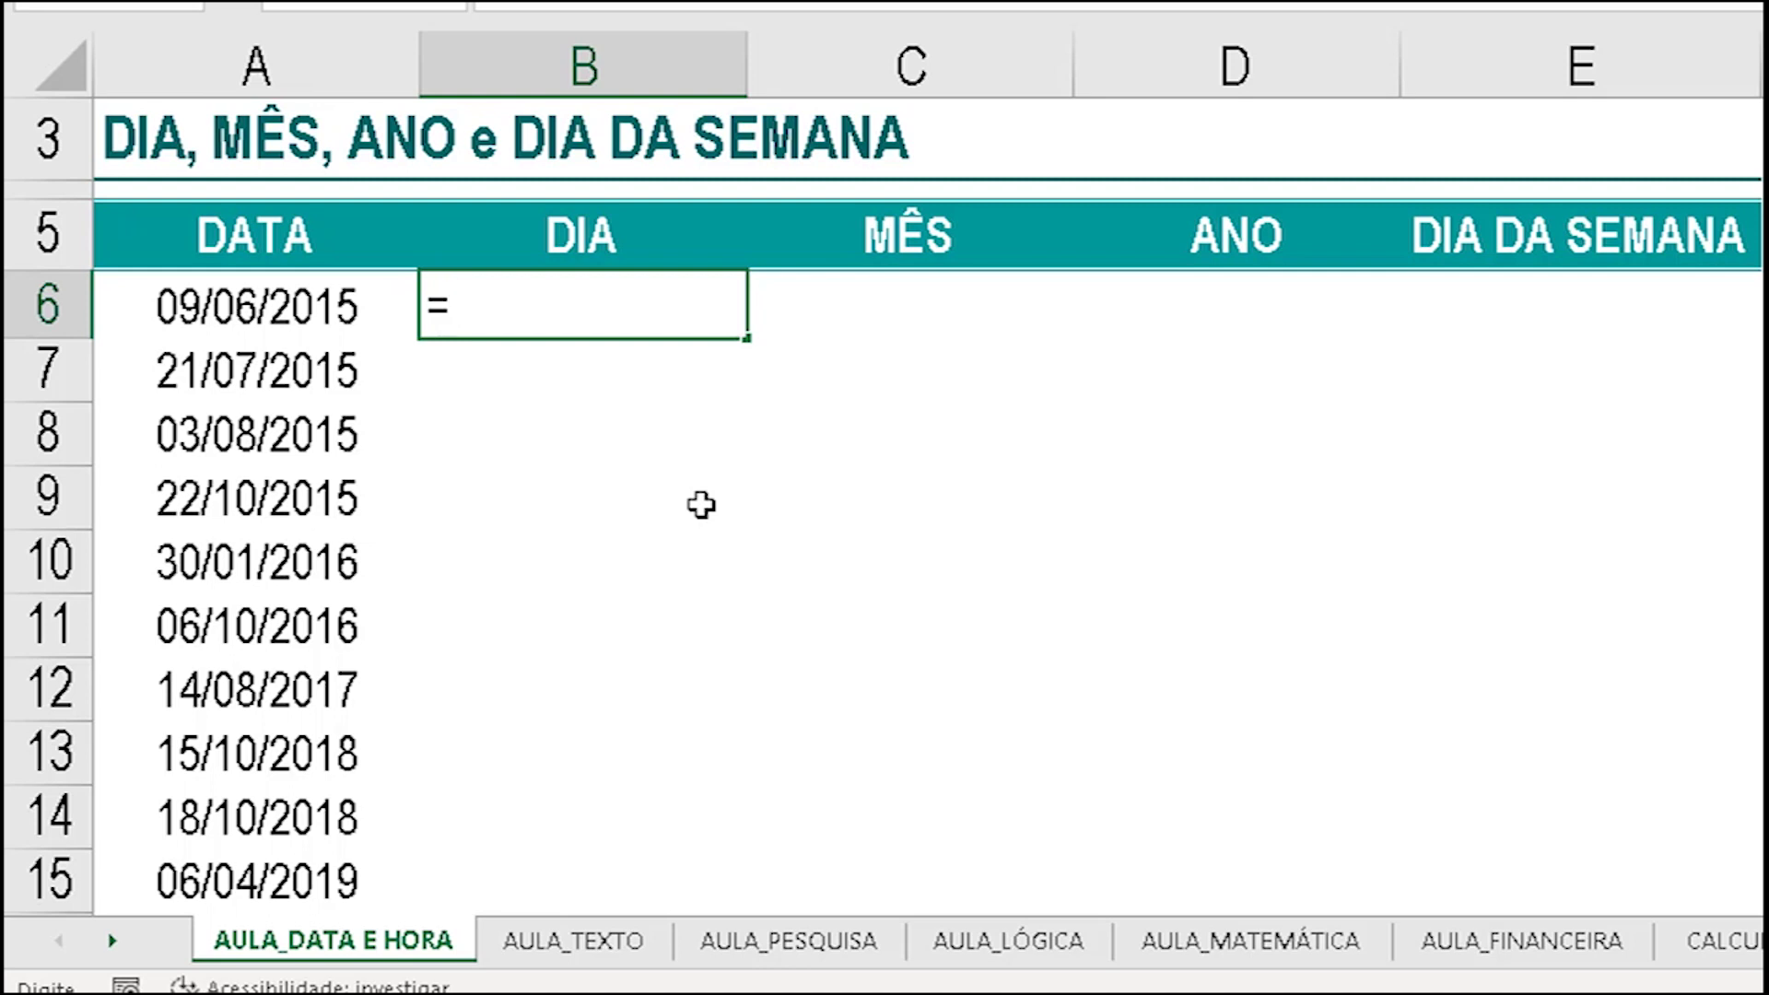
pyautogui.write('dia')
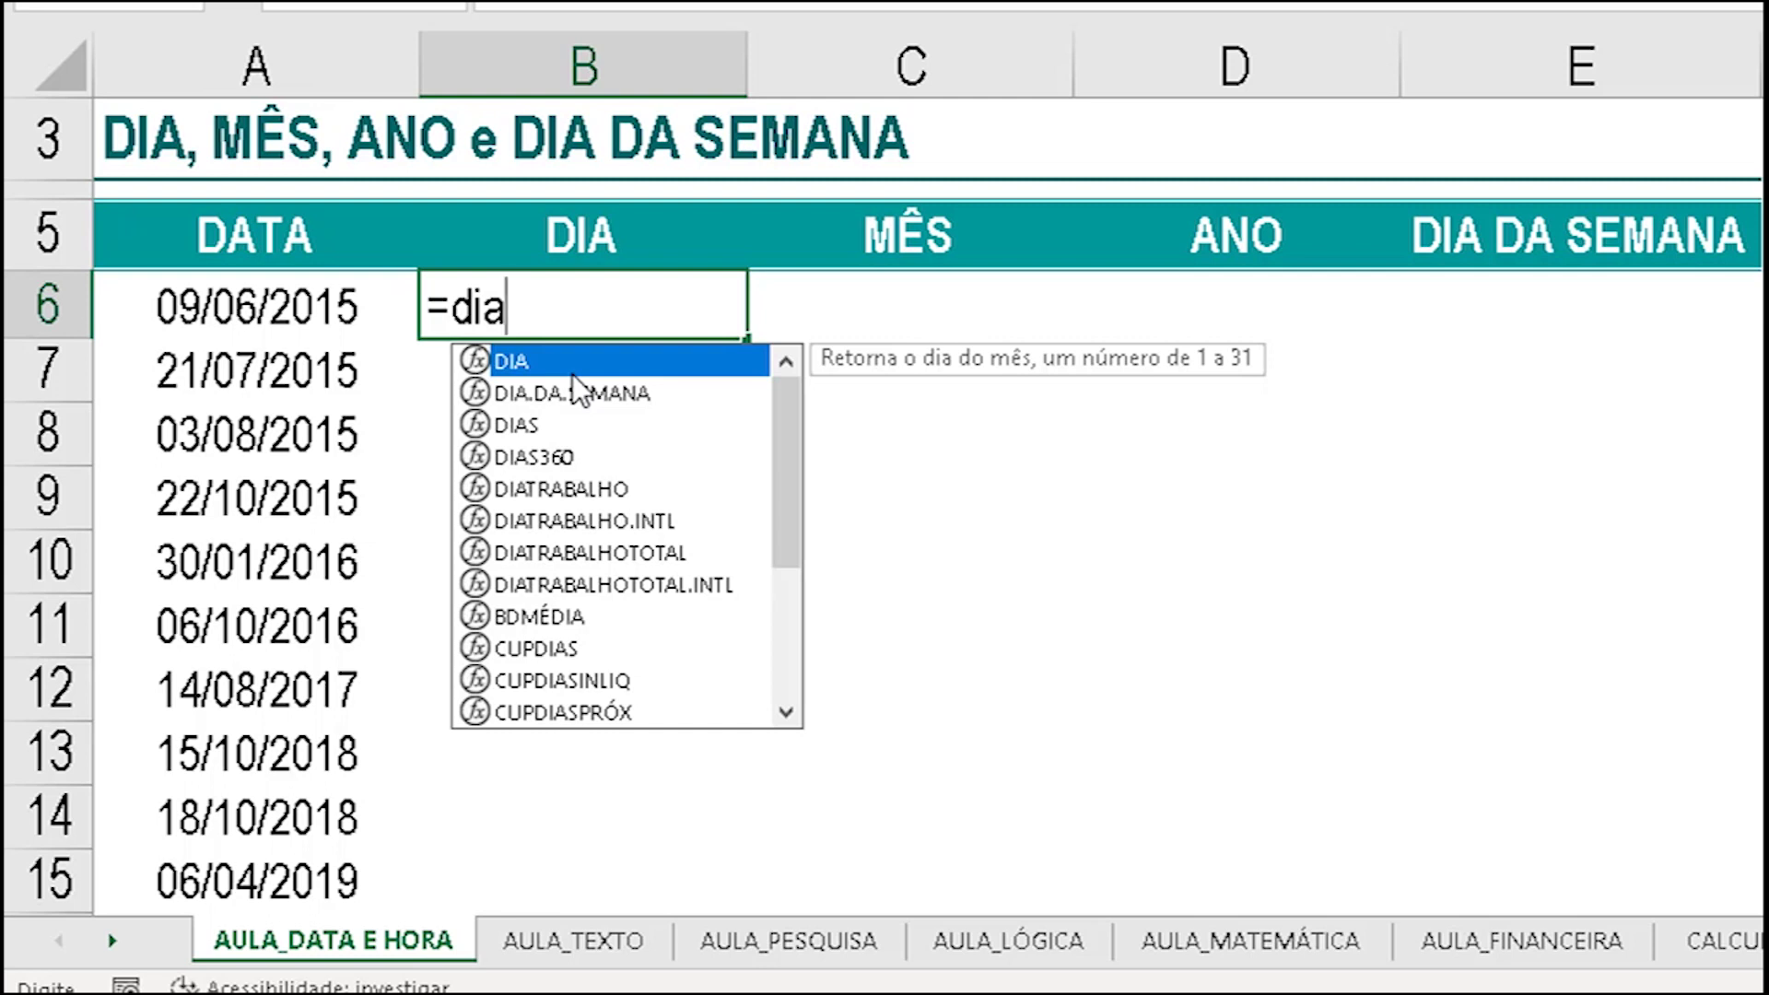
pyautogui.press('Tab')
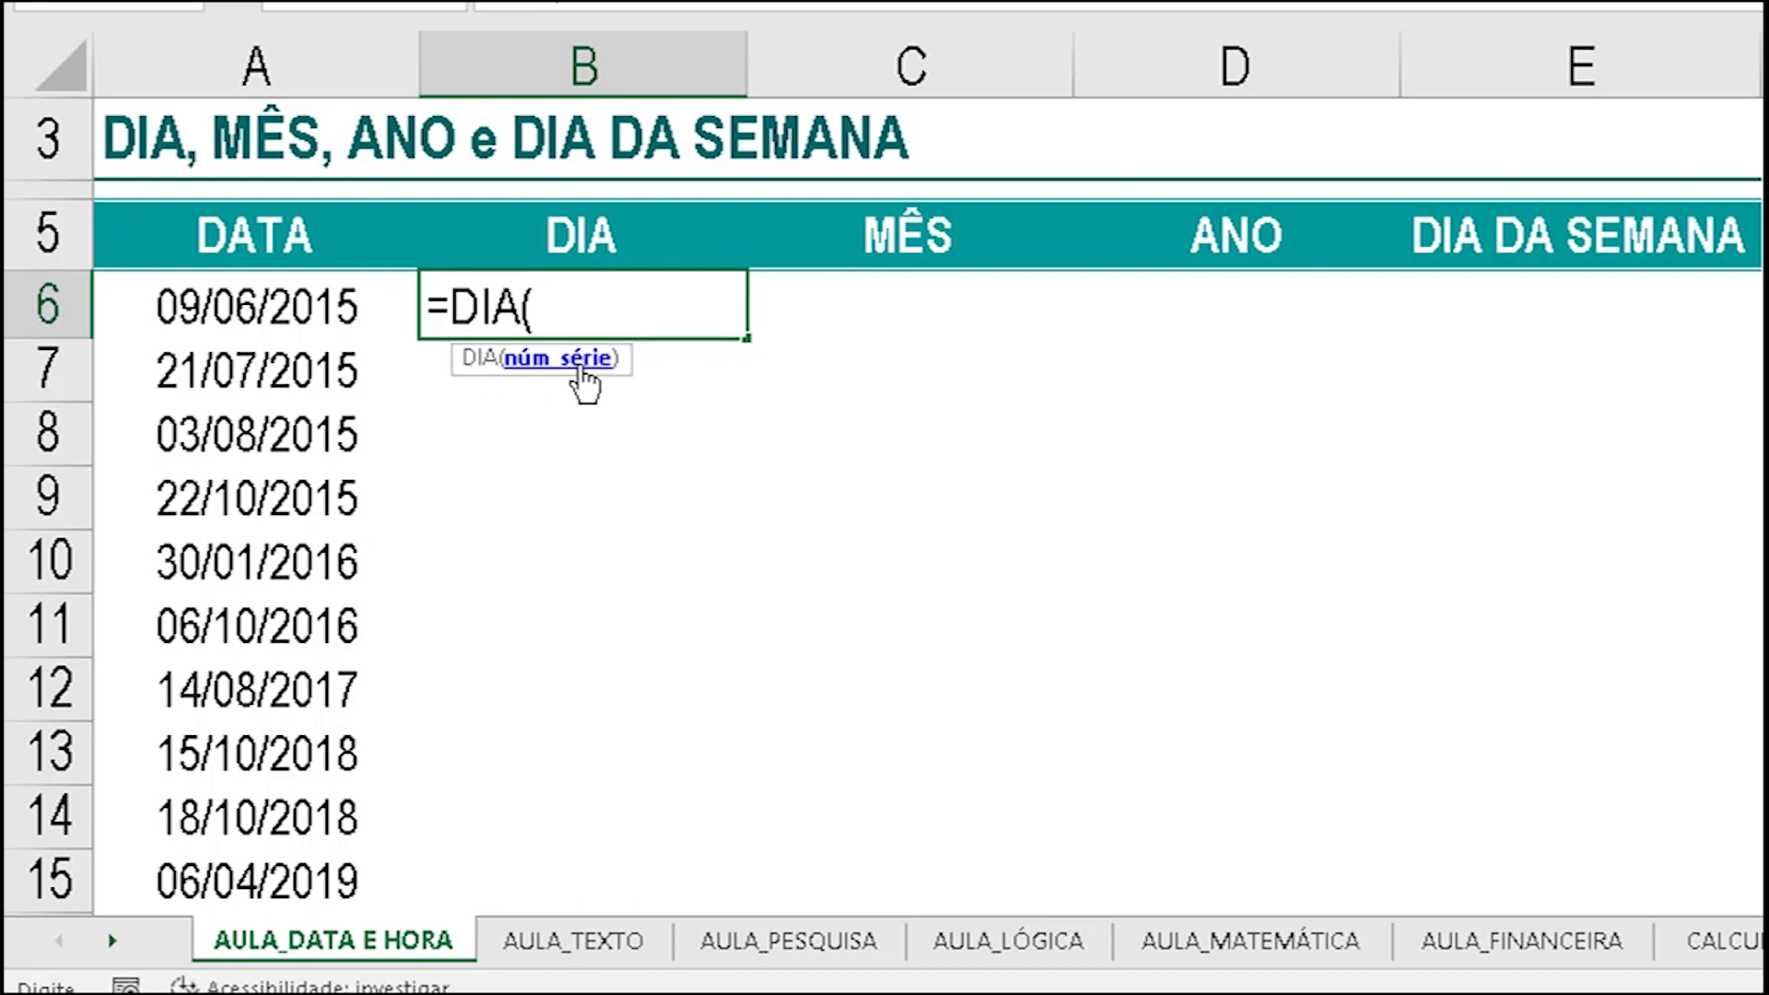
pyautogui.click(274, 314)
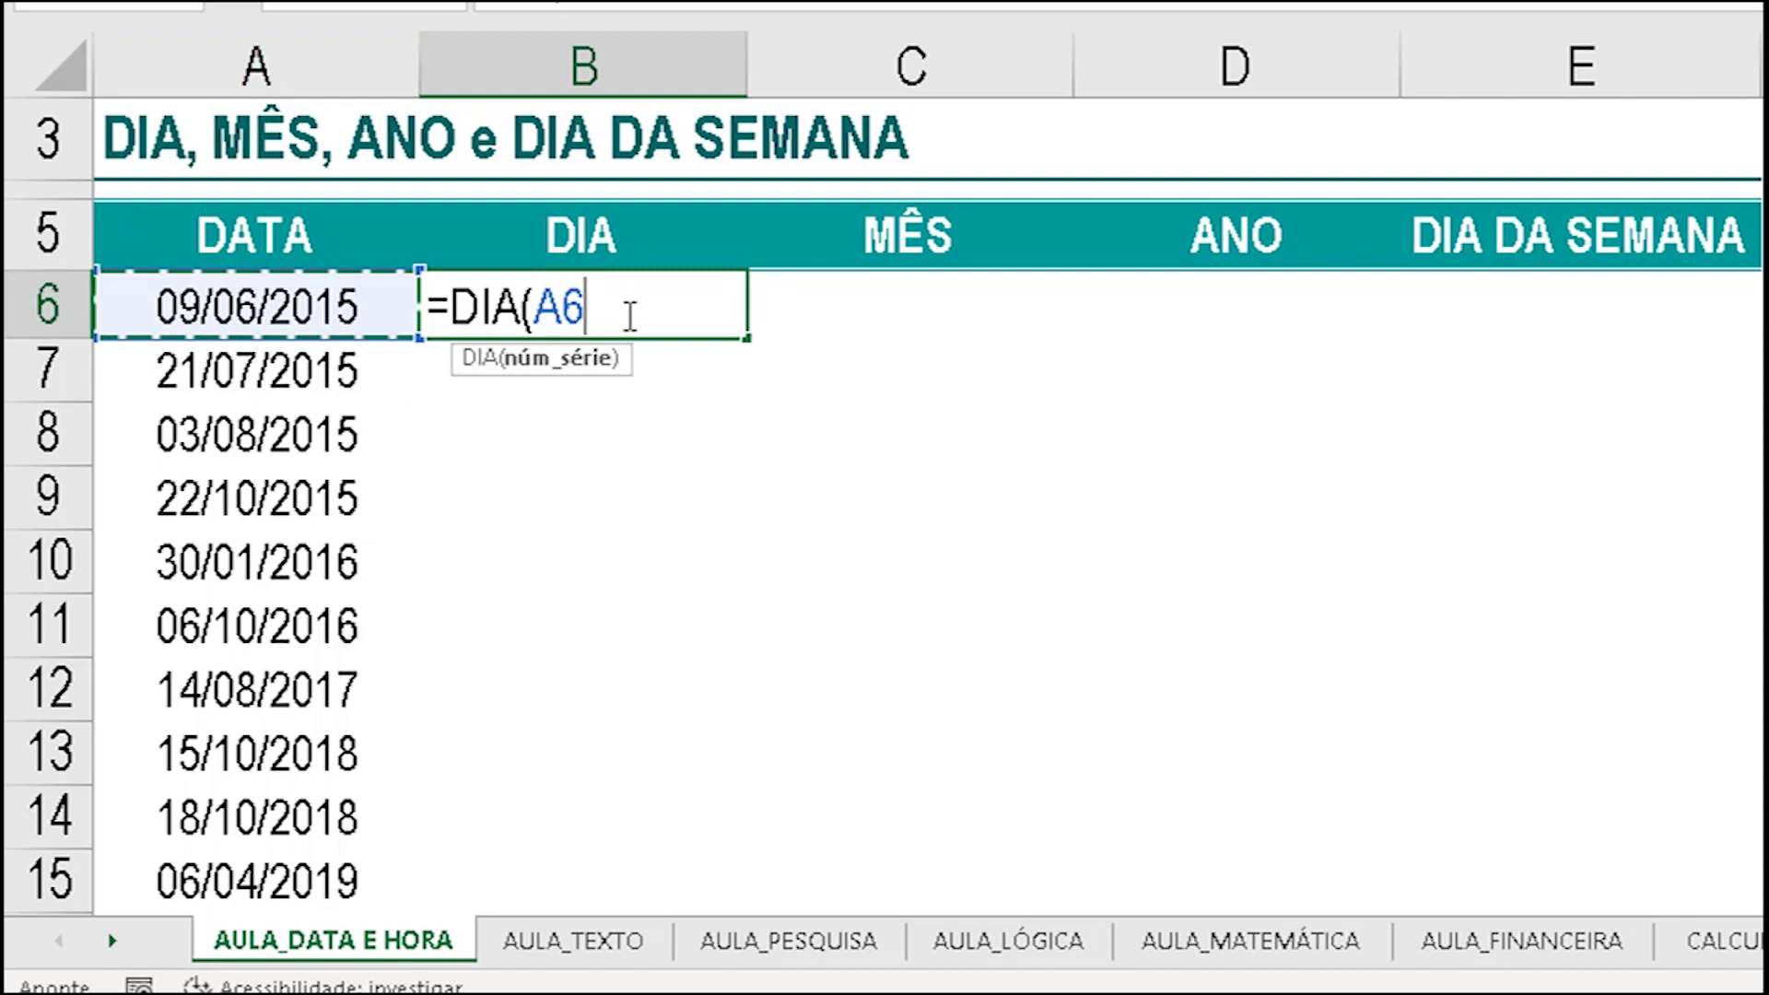
pyautogui.write(')')
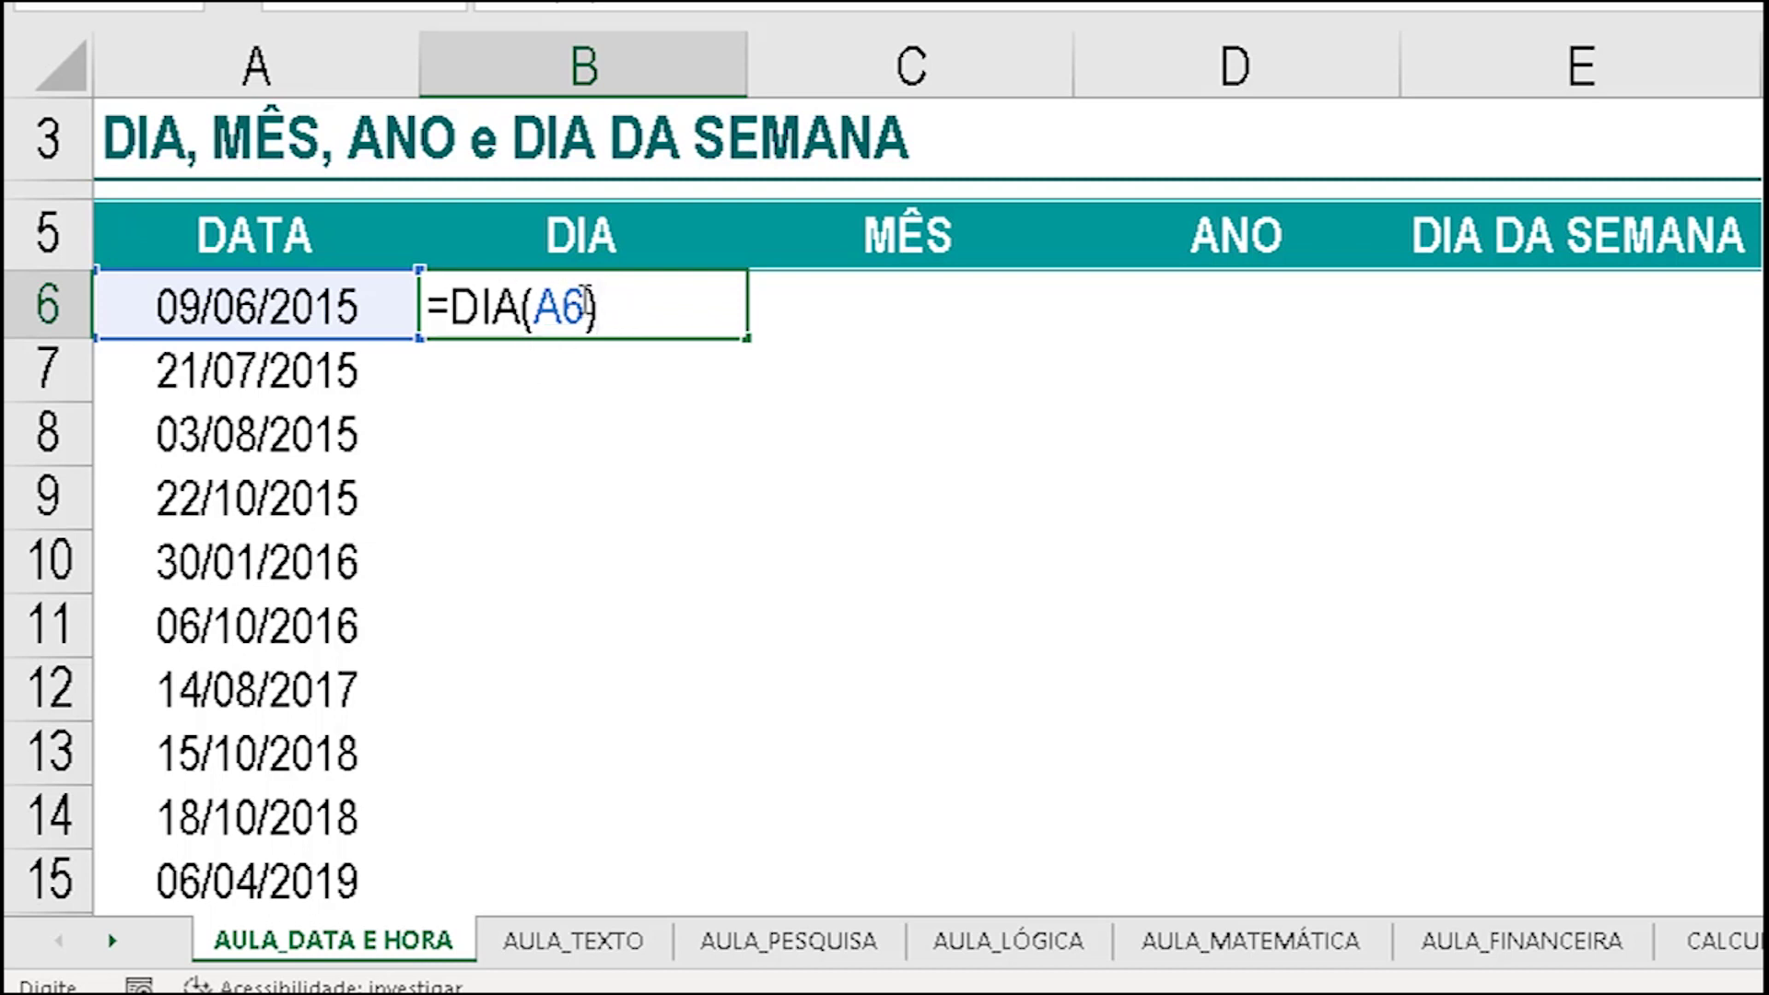
pyautogui.press('Return')
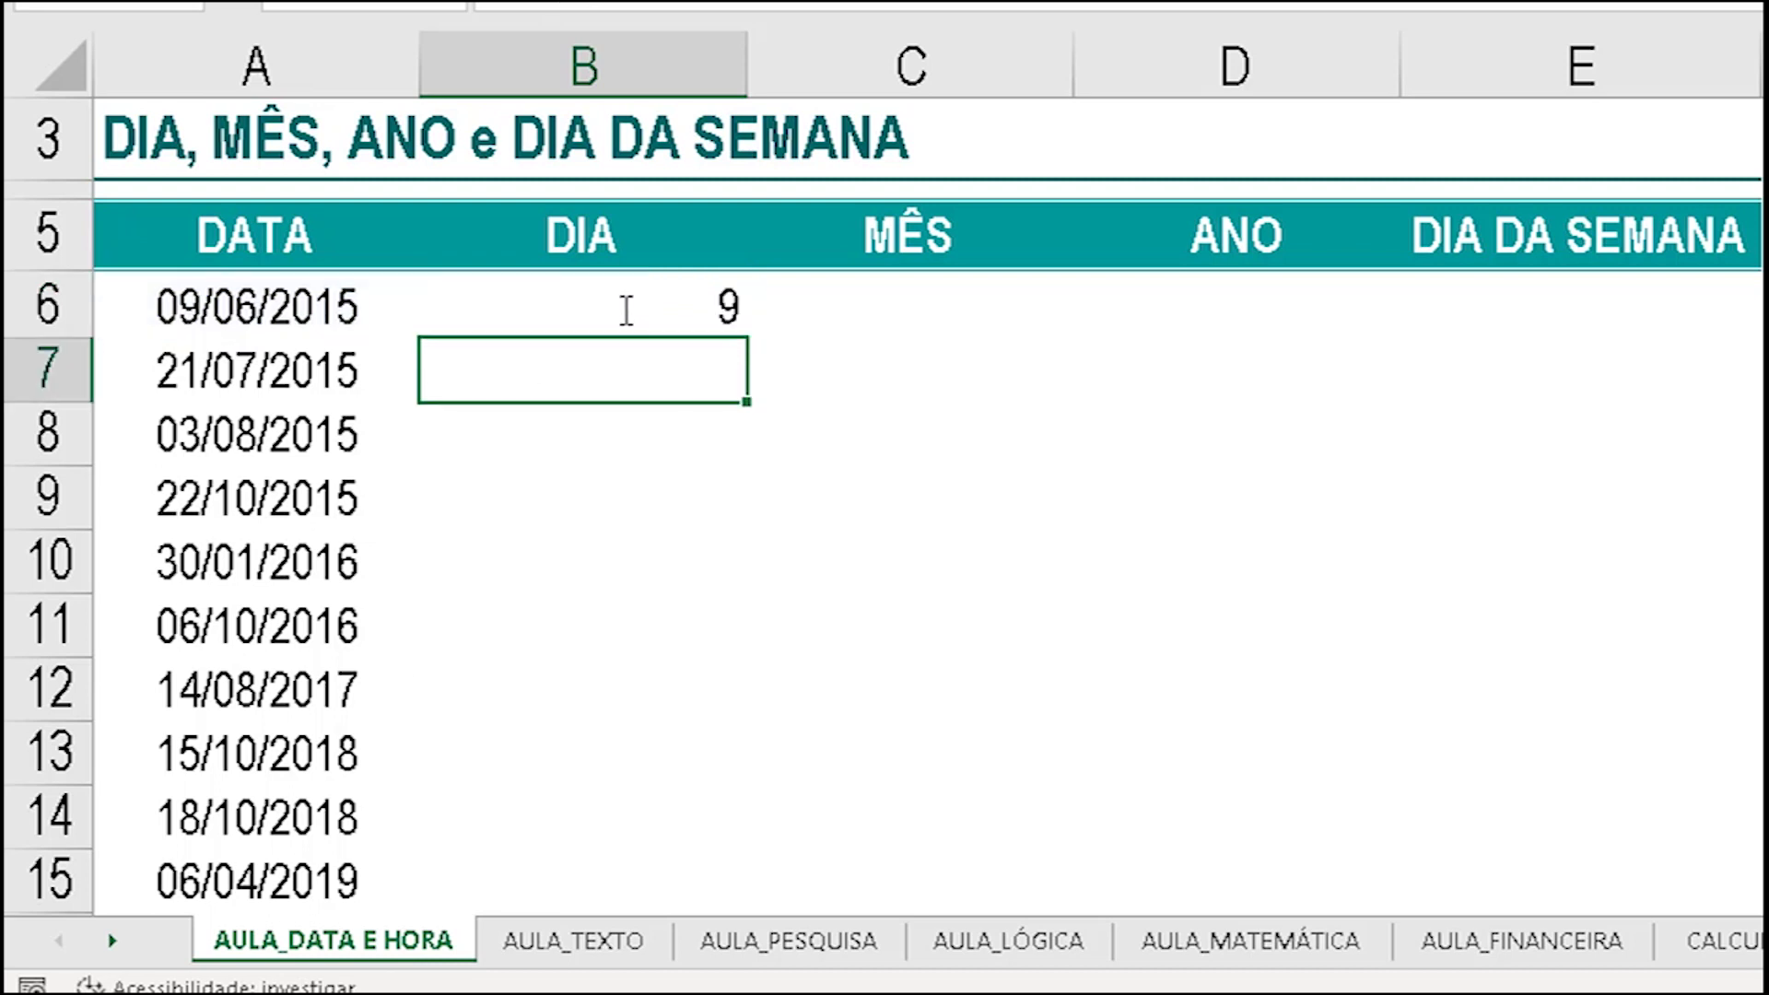
pyautogui.click(737, 287)
pyautogui.click(748, 3)
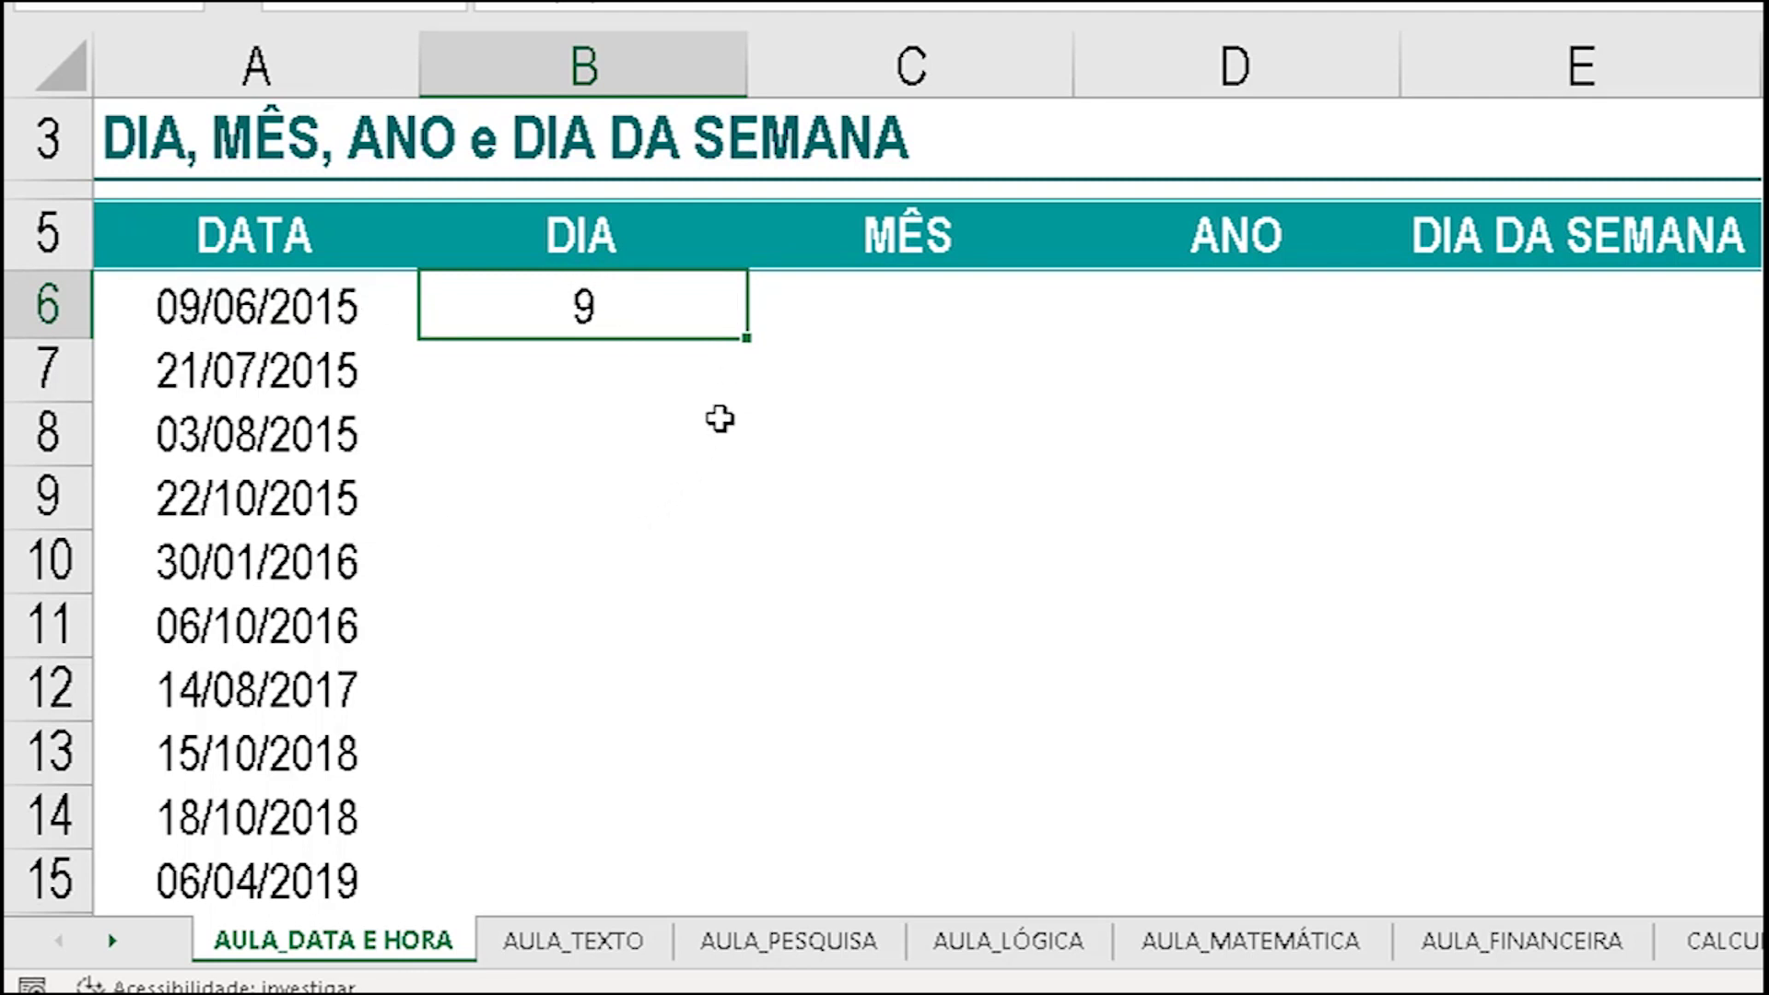
# Step: Enter =dia(A7) in cell B7 for the second date and center the result
pyautogui.click(686, 361)
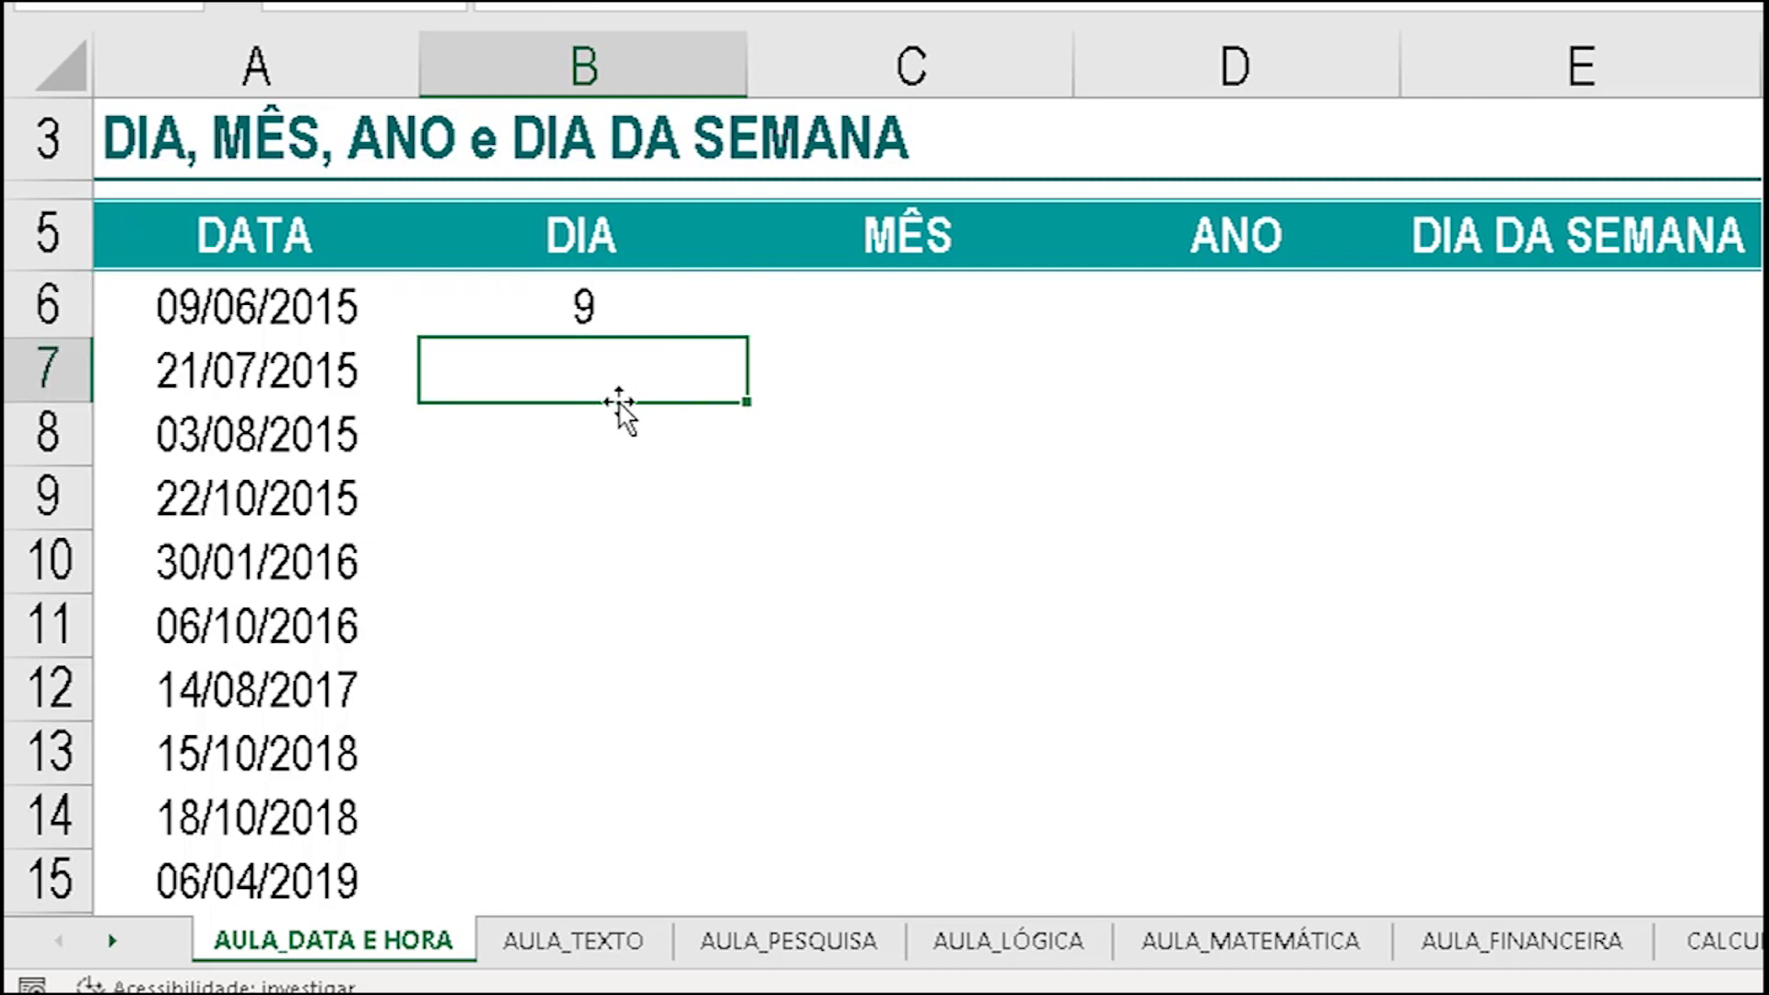
pyautogui.write('=')
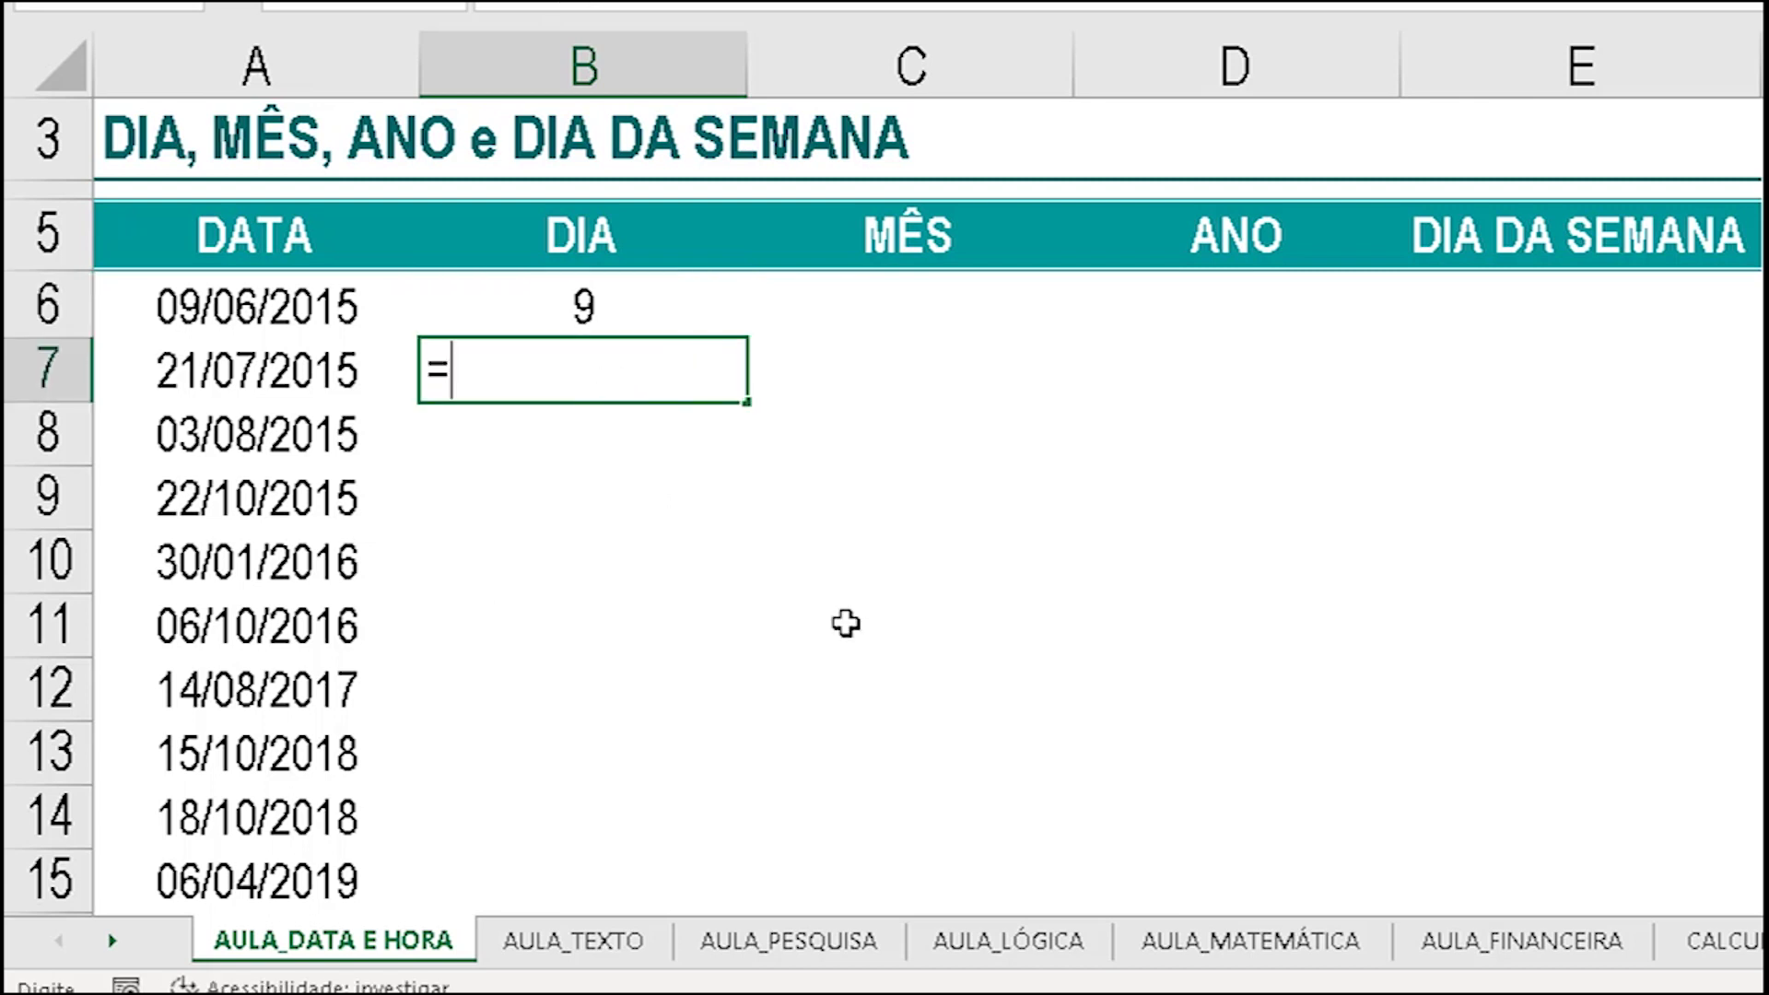
pyautogui.write('di')
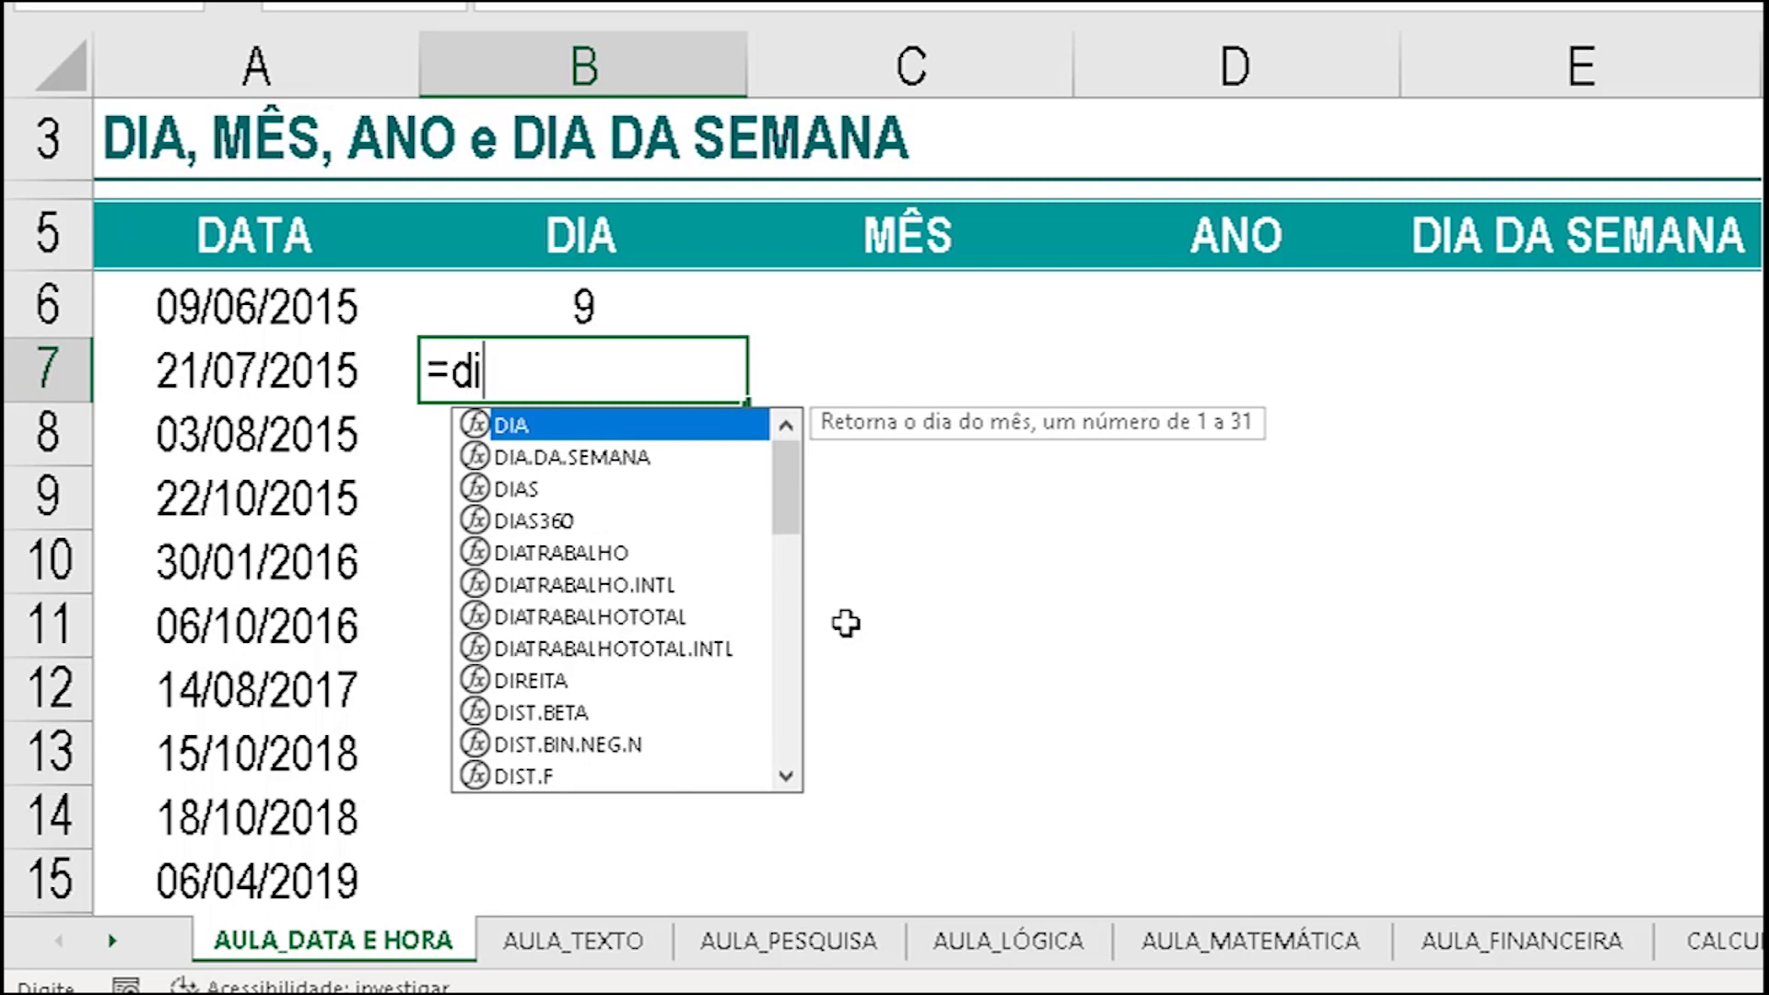
pyautogui.write('a(')
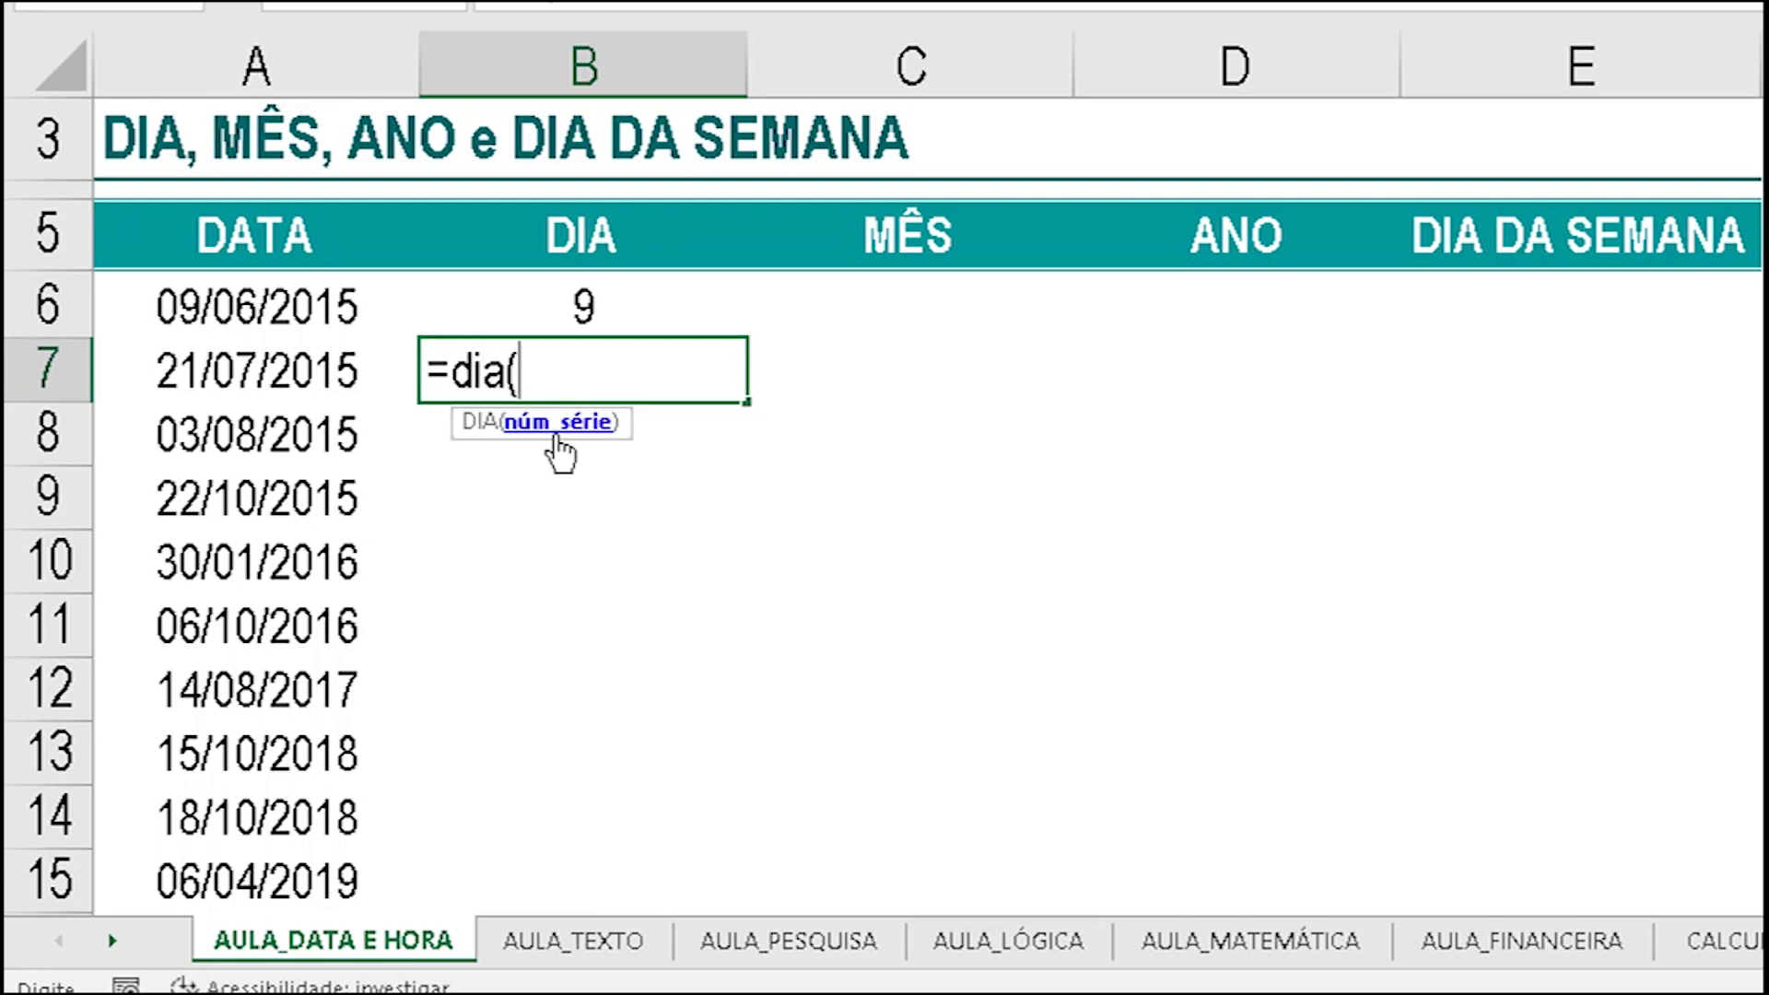
pyautogui.click(295, 364)
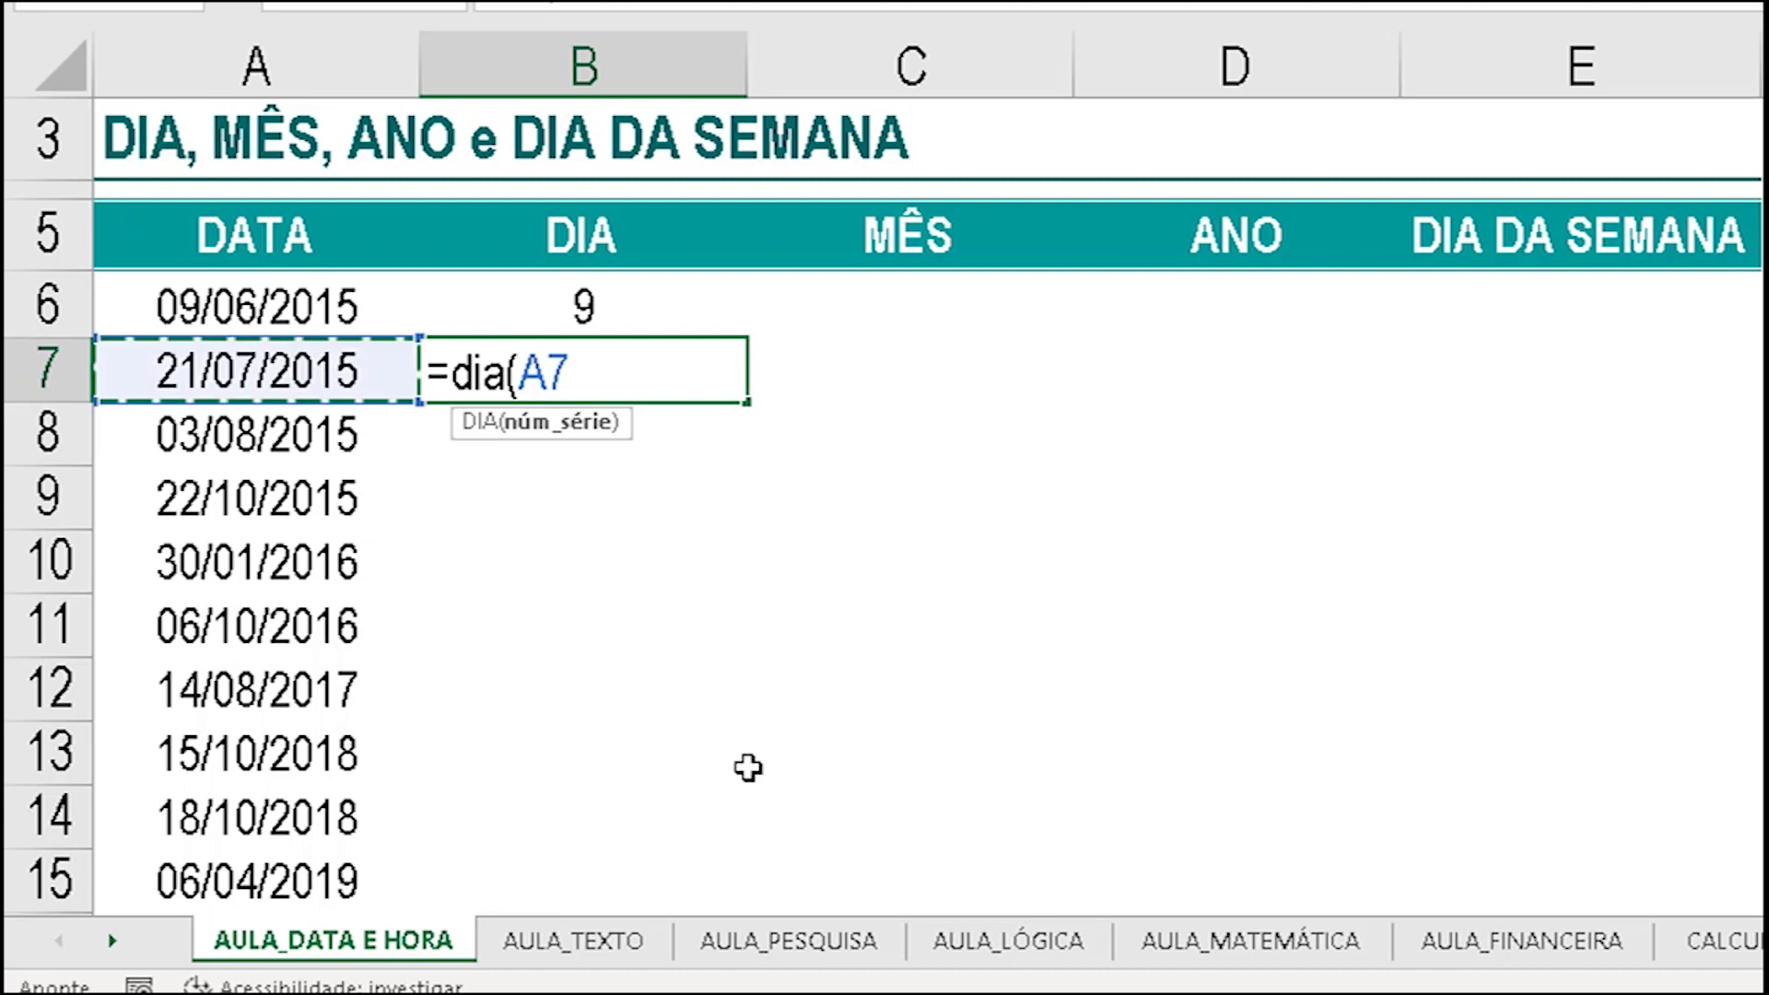
pyautogui.write(')')
pyautogui.press('Return')
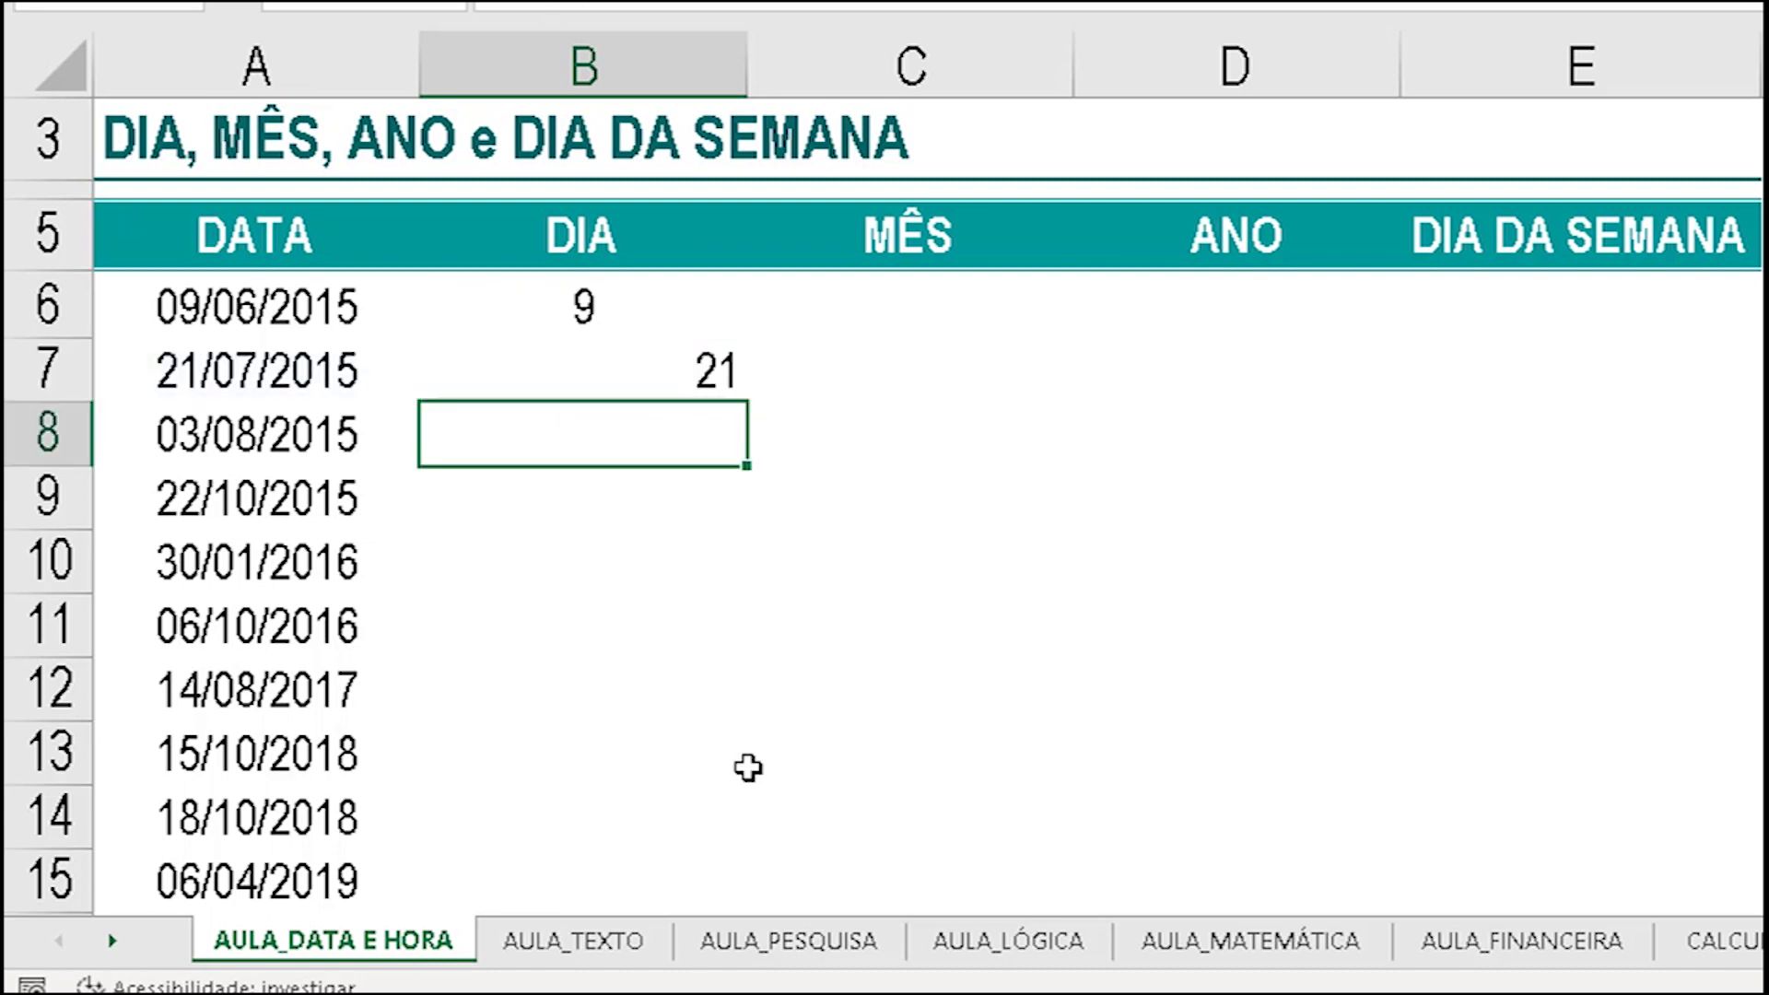
pyautogui.click(578, 350)
pyautogui.click(788, 2)
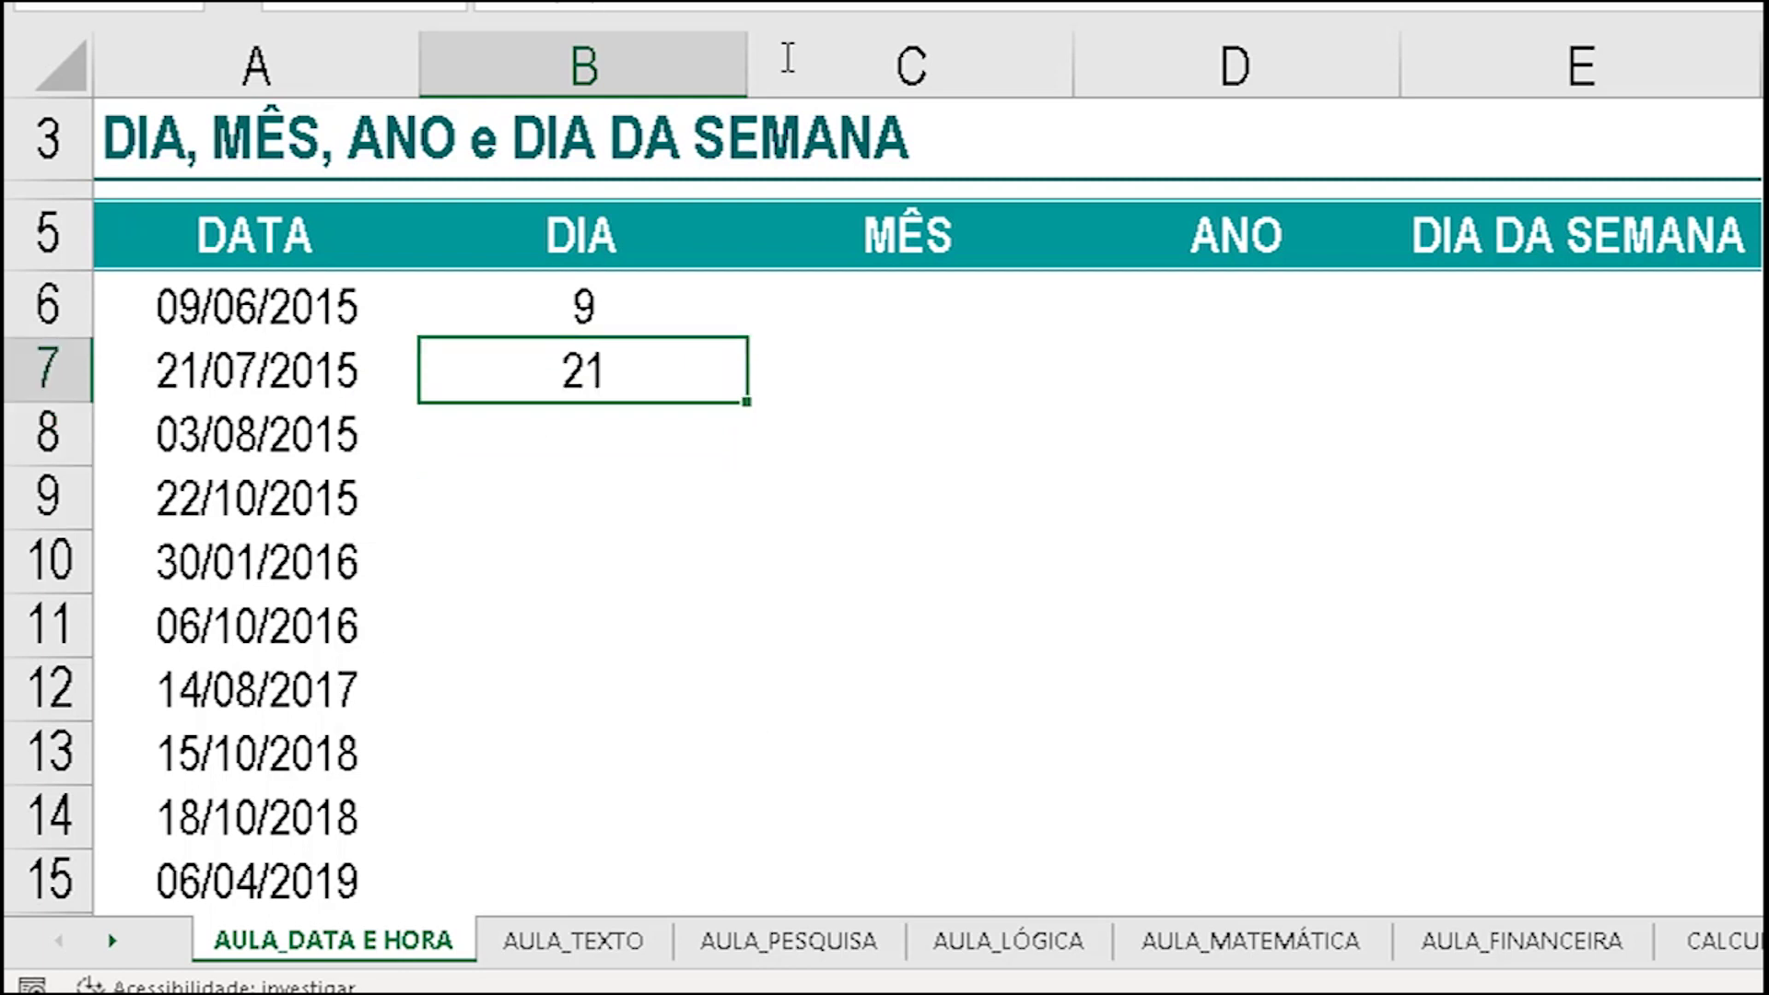
# Step: Fill the day formula from B6:B7 down column B to the last date in row 19
pyautogui.moveTo(632, 318); pyautogui.dragTo(644, 373)
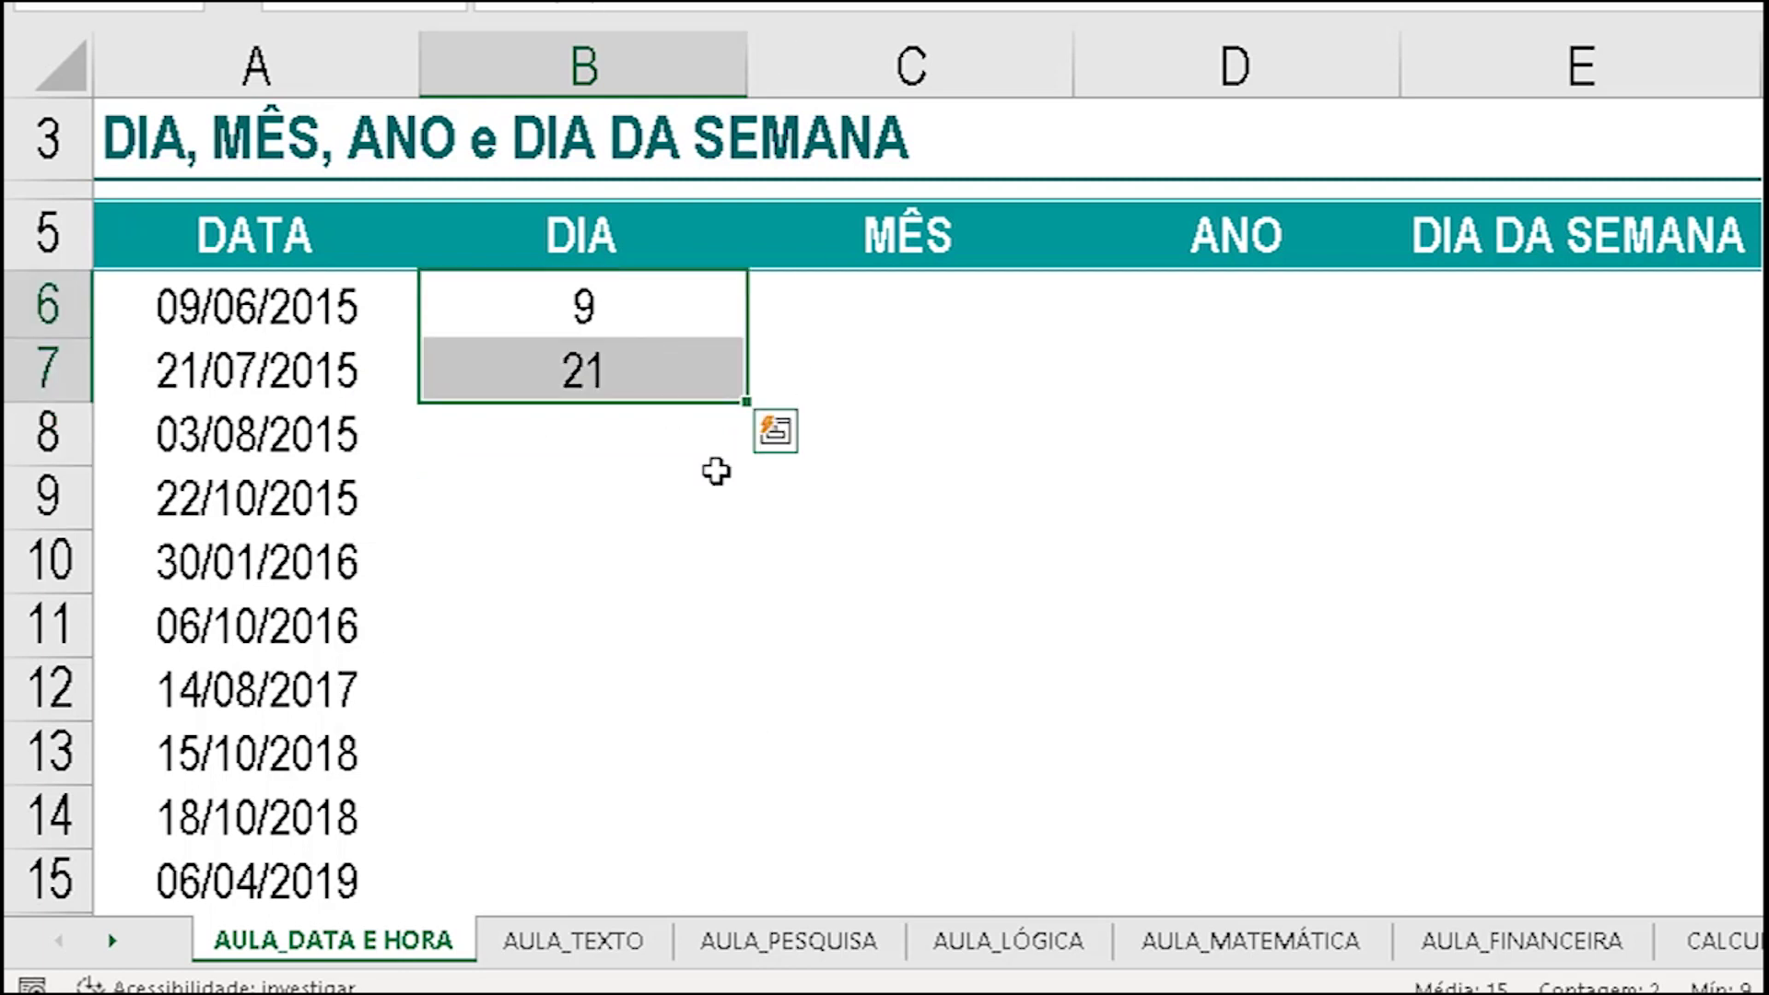
pyautogui.click(735, 388)
pyautogui.moveTo(748, 406); pyautogui.dragTo(672, 755)
pyautogui.click(671, 754)
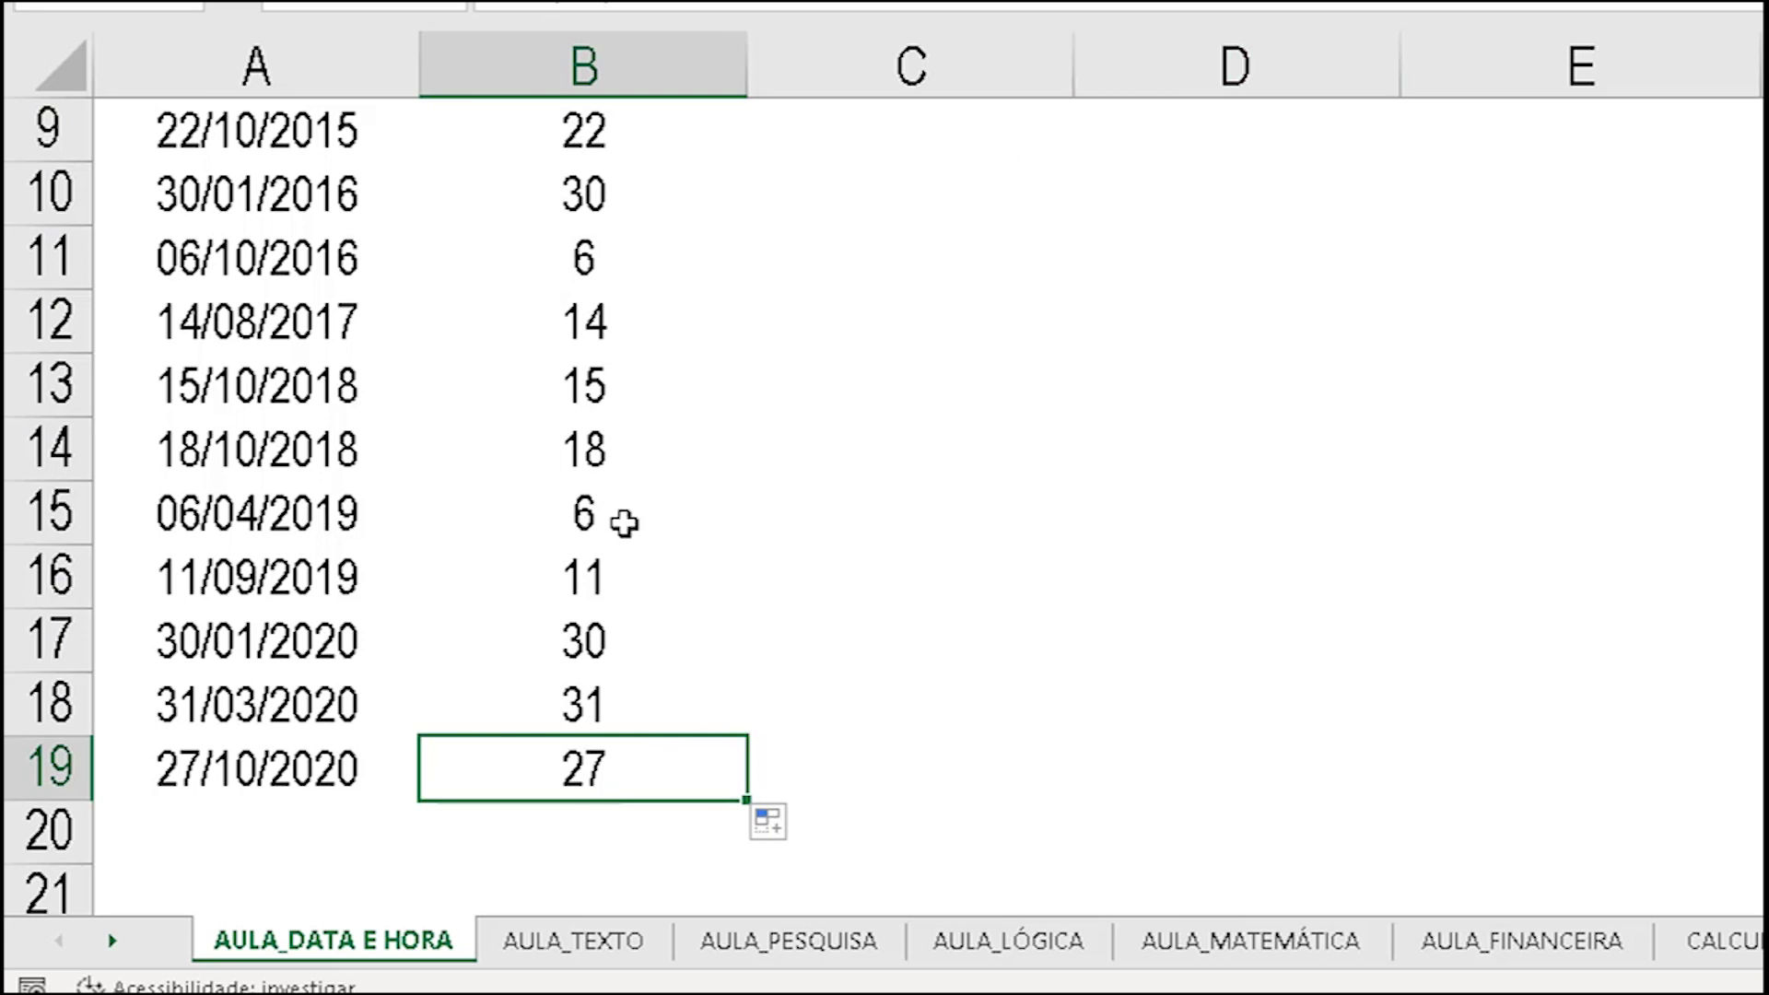
# Step: Compare the extracted days in the DIA column with their dates in the DATA column
pyautogui.click(224, 771)
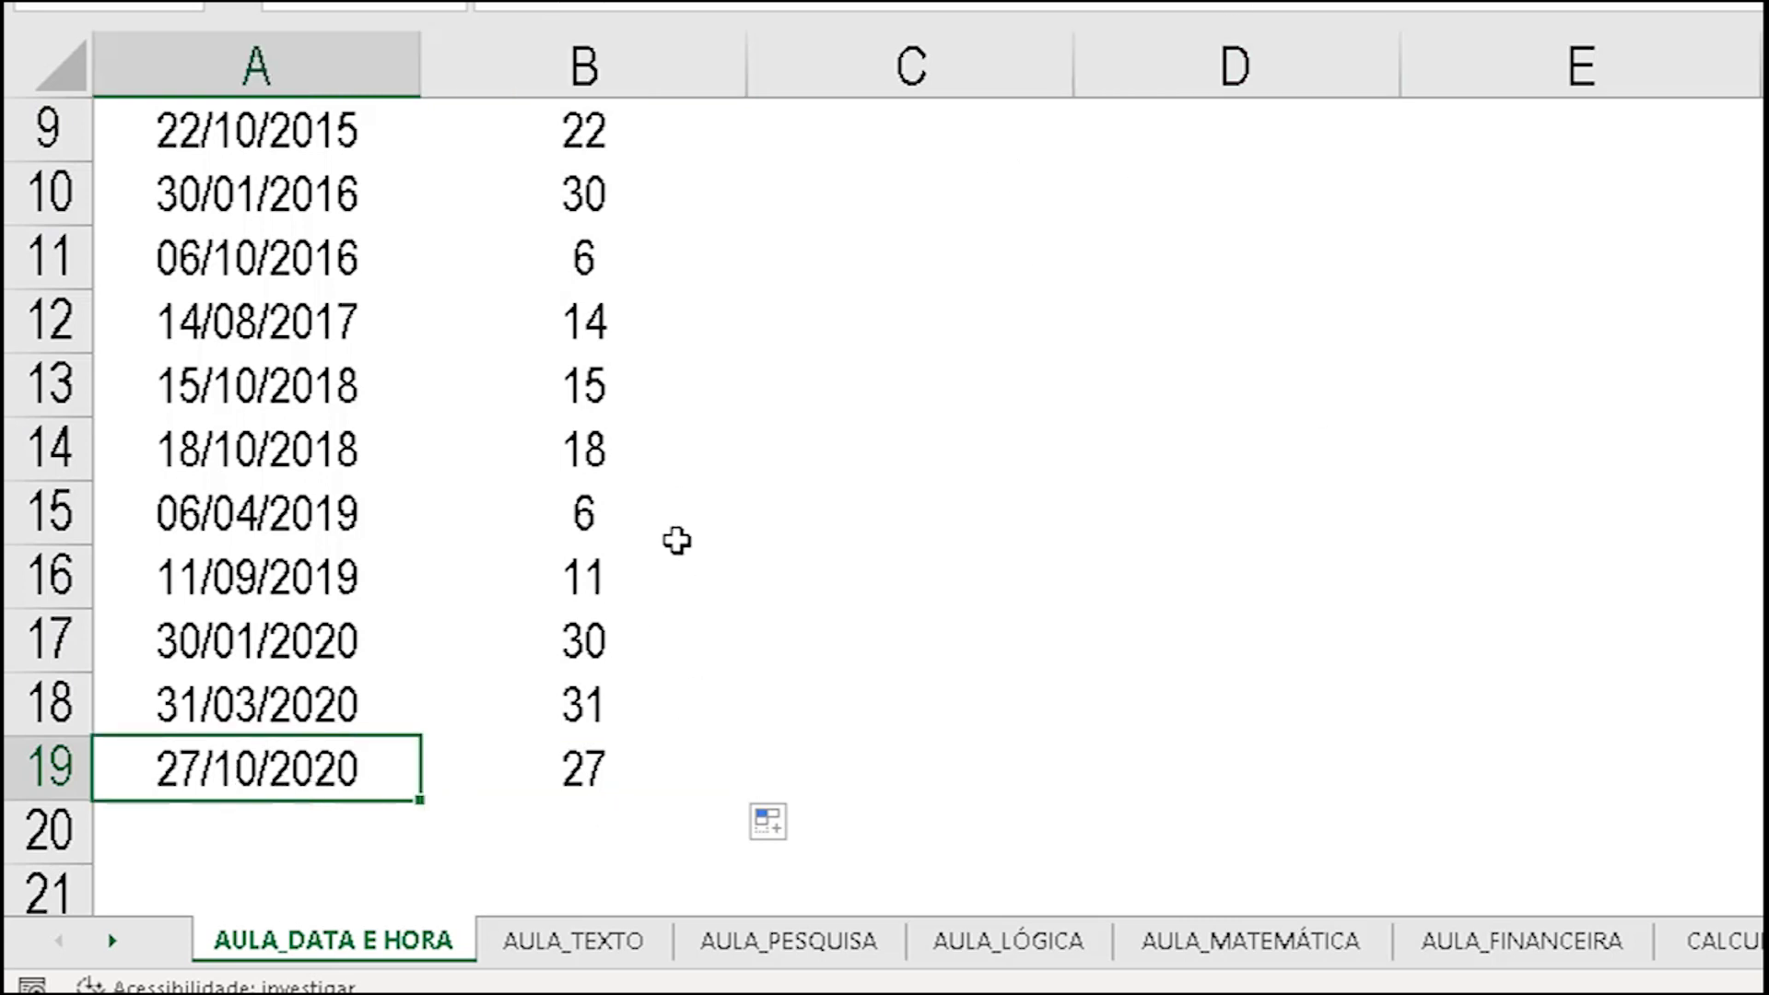
pyautogui.click(586, 516)
pyautogui.click(206, 498)
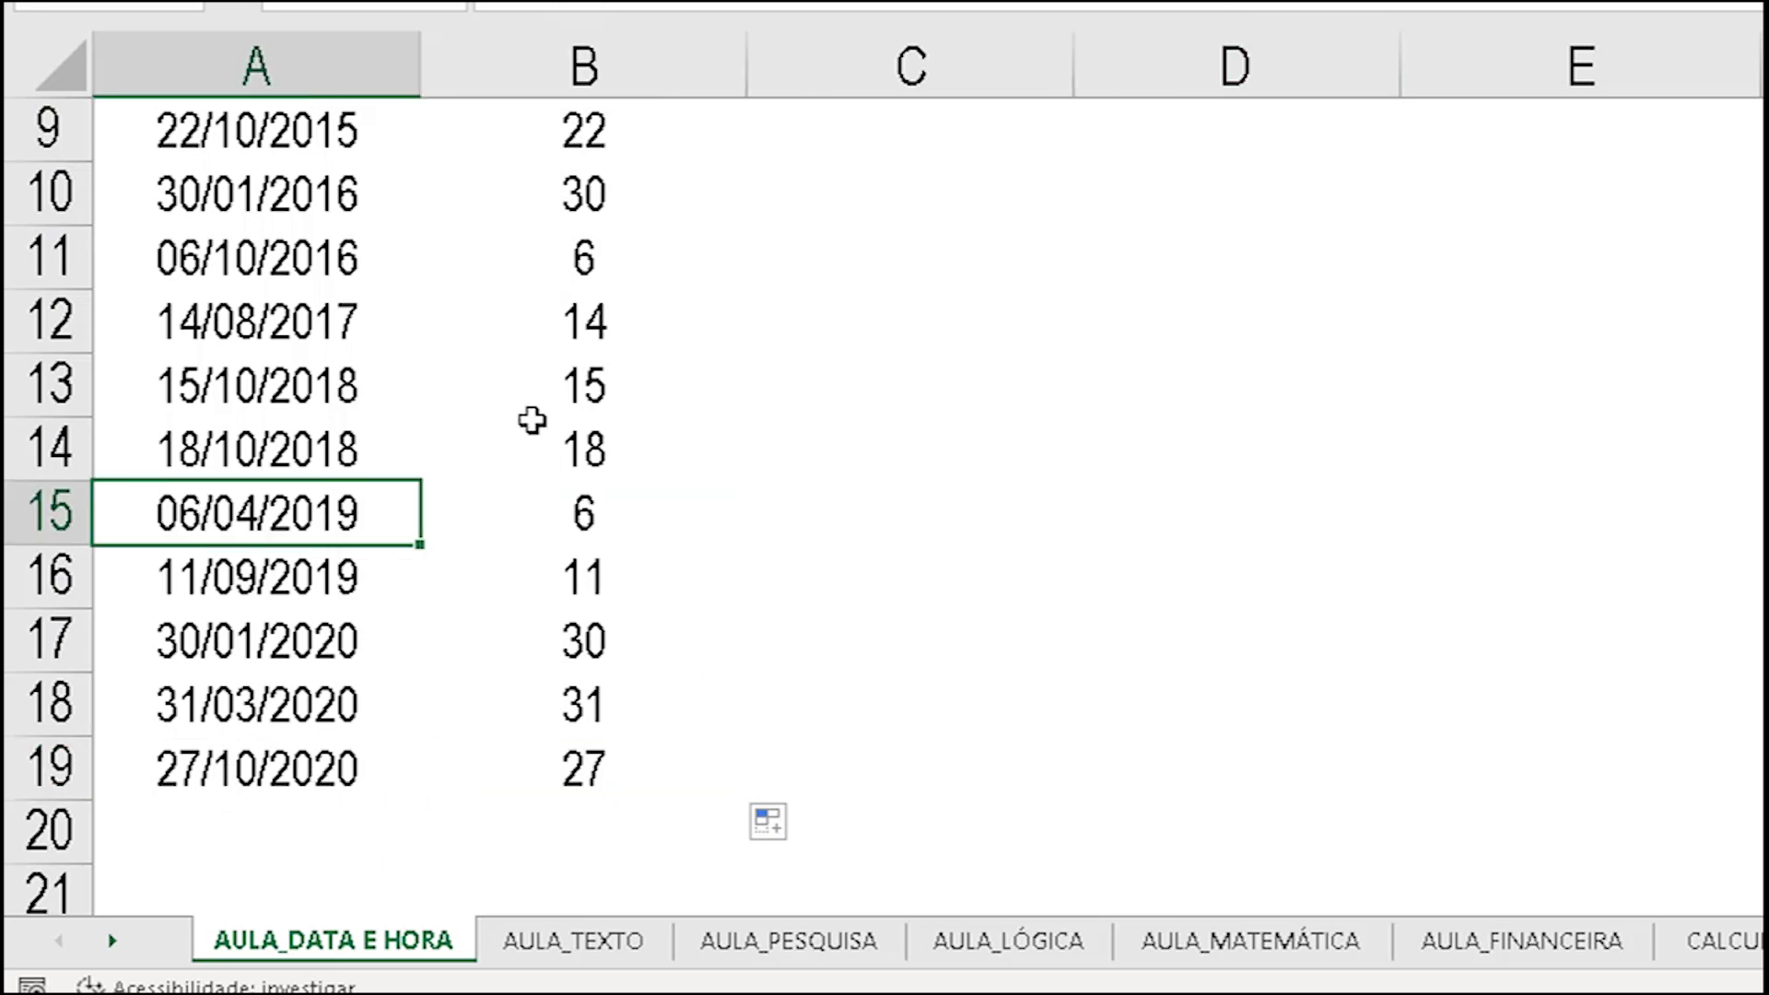
pyautogui.click(604, 197)
pyautogui.click(222, 198)
pyautogui.scroll(3, 865, 632)
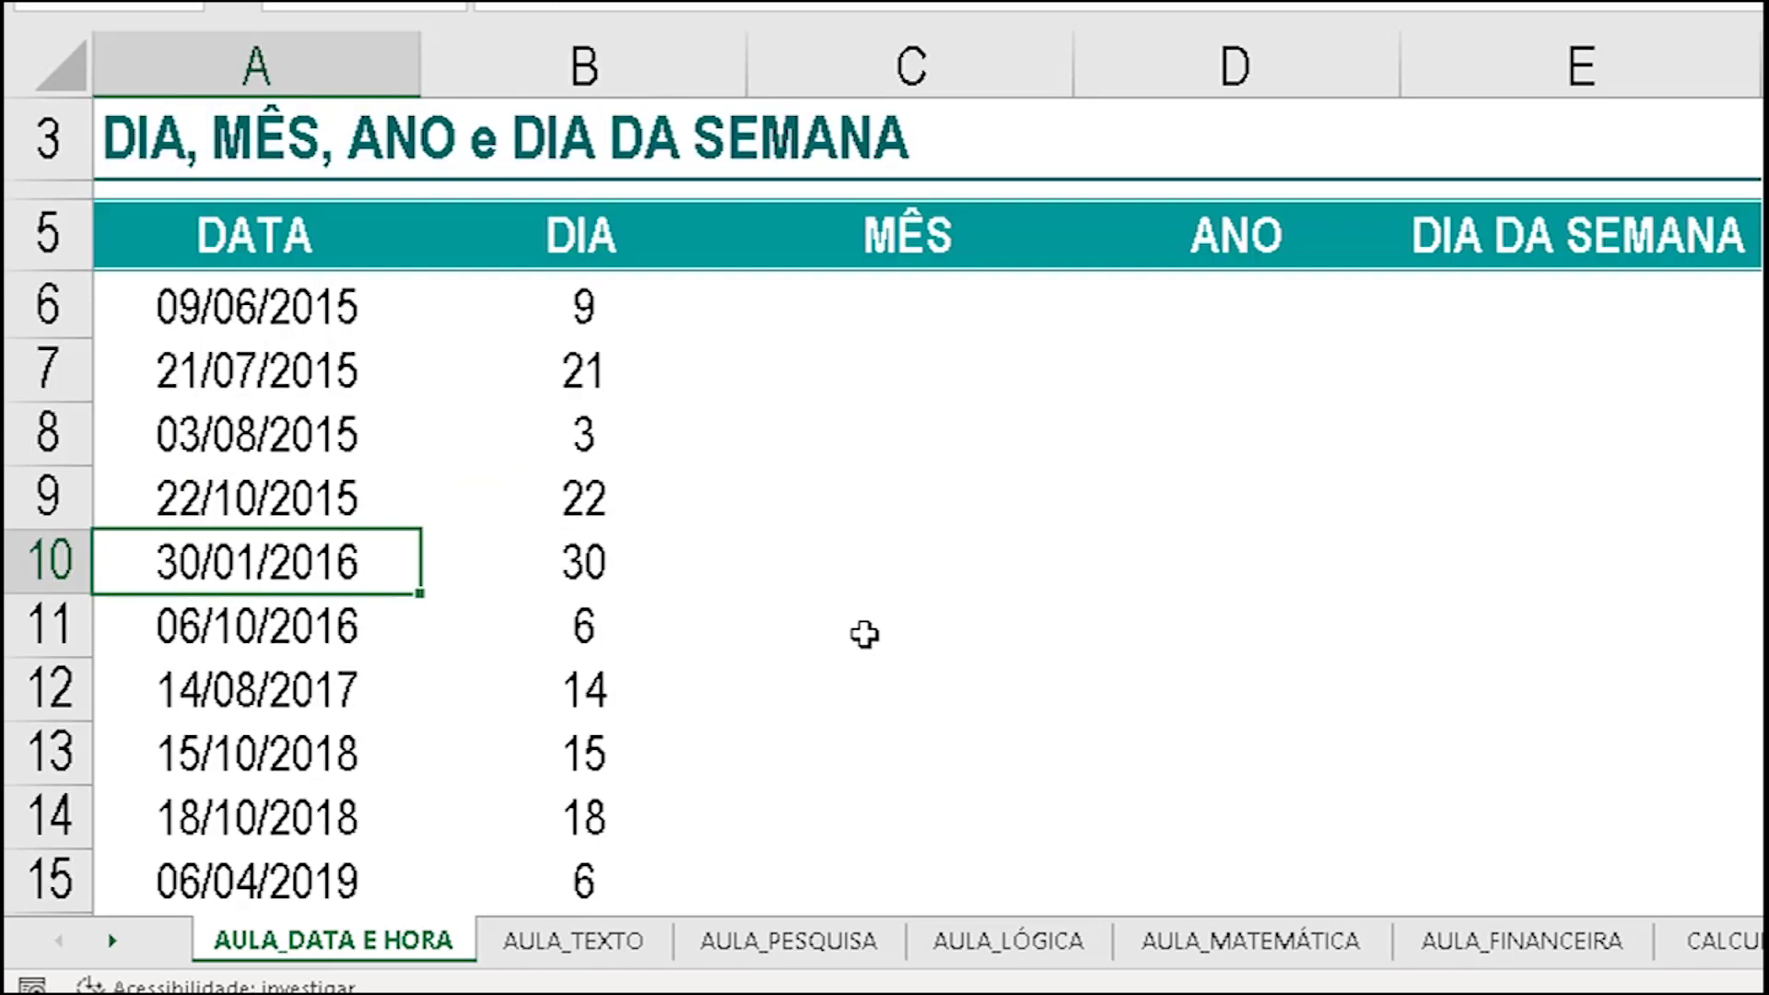
pyautogui.scroll(-2, 786, 644)
pyautogui.moveTo(594, 221); pyautogui.dragTo(584, 803)
pyautogui.click(769, 686)
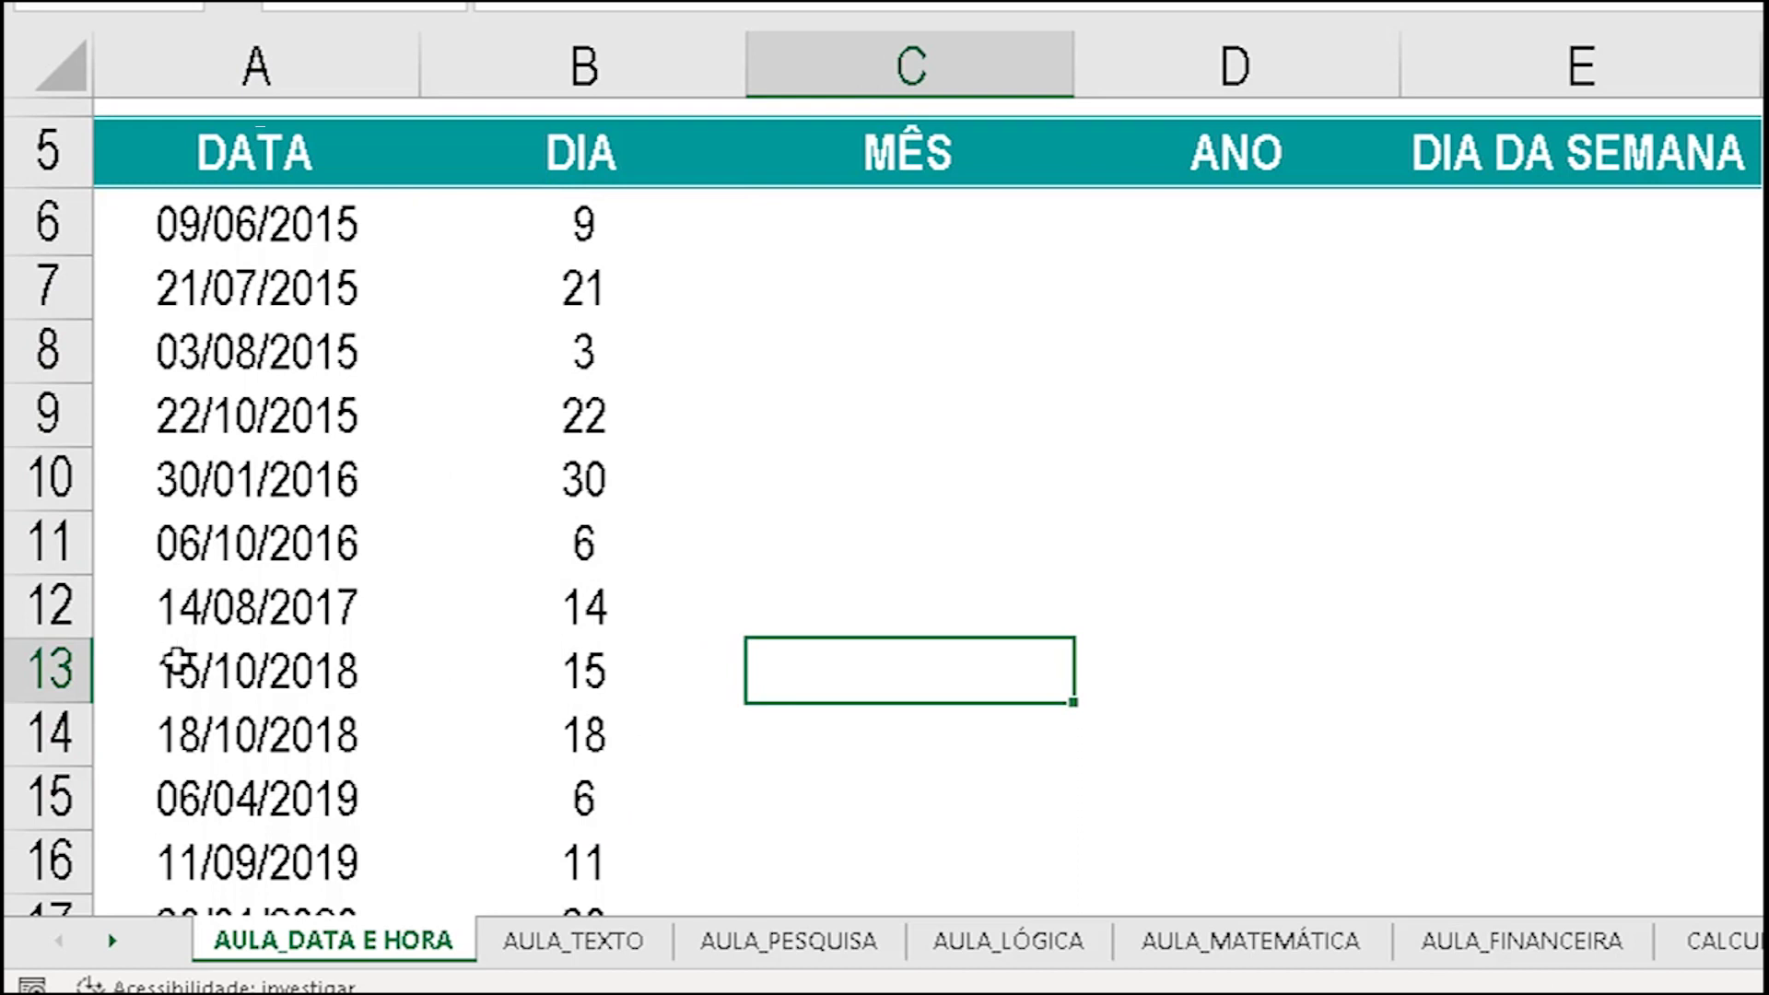
# Step: Begin a month formula in cell C6 with =mês(
pyautogui.click(890, 222)
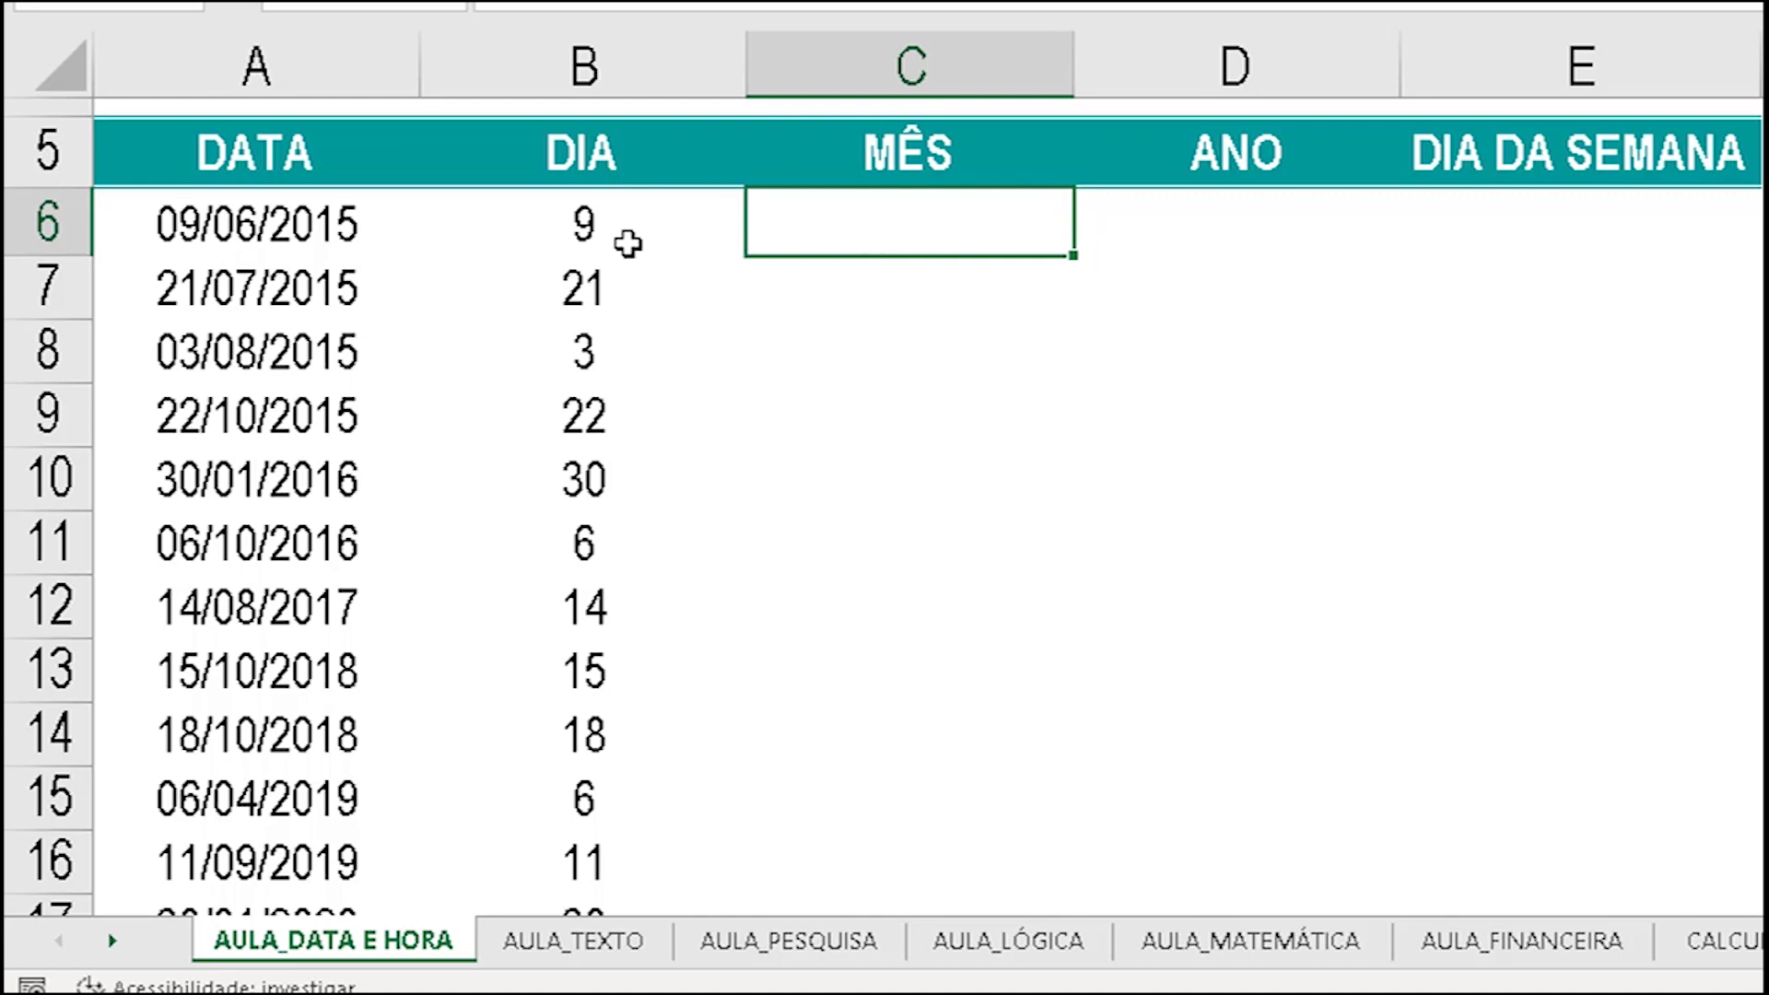
pyautogui.write('=')
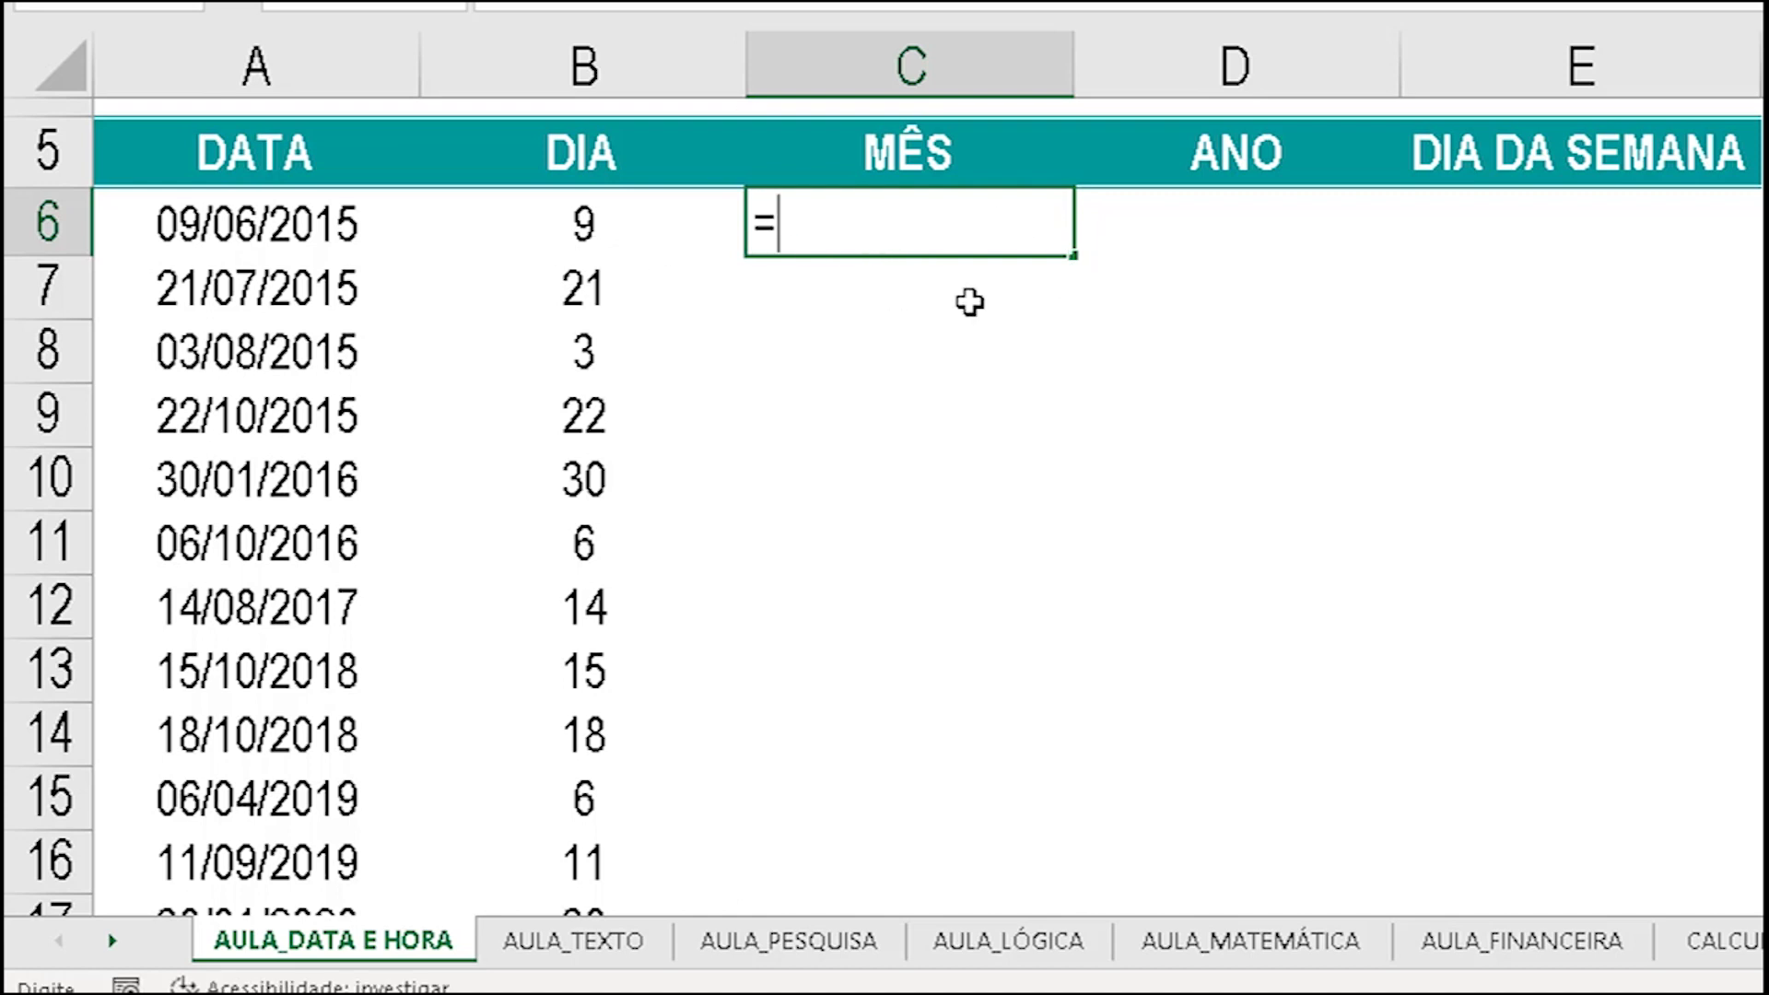
pyautogui.write('mês')
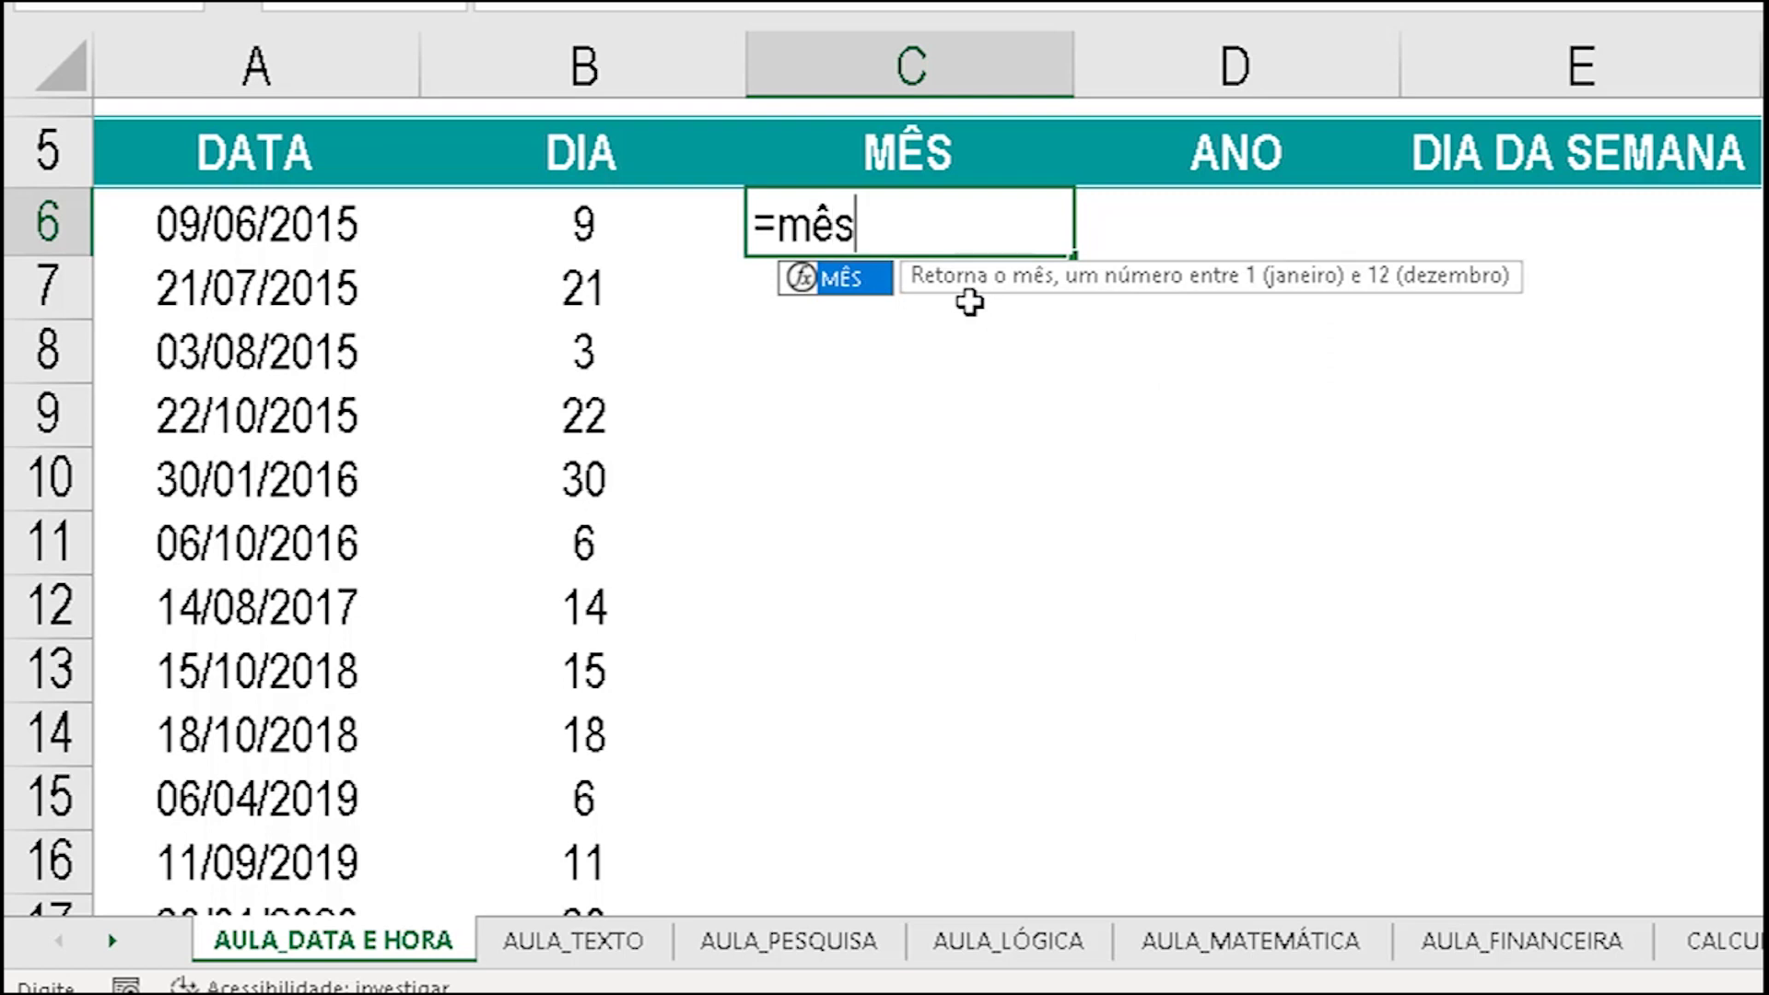
pyautogui.write('(')
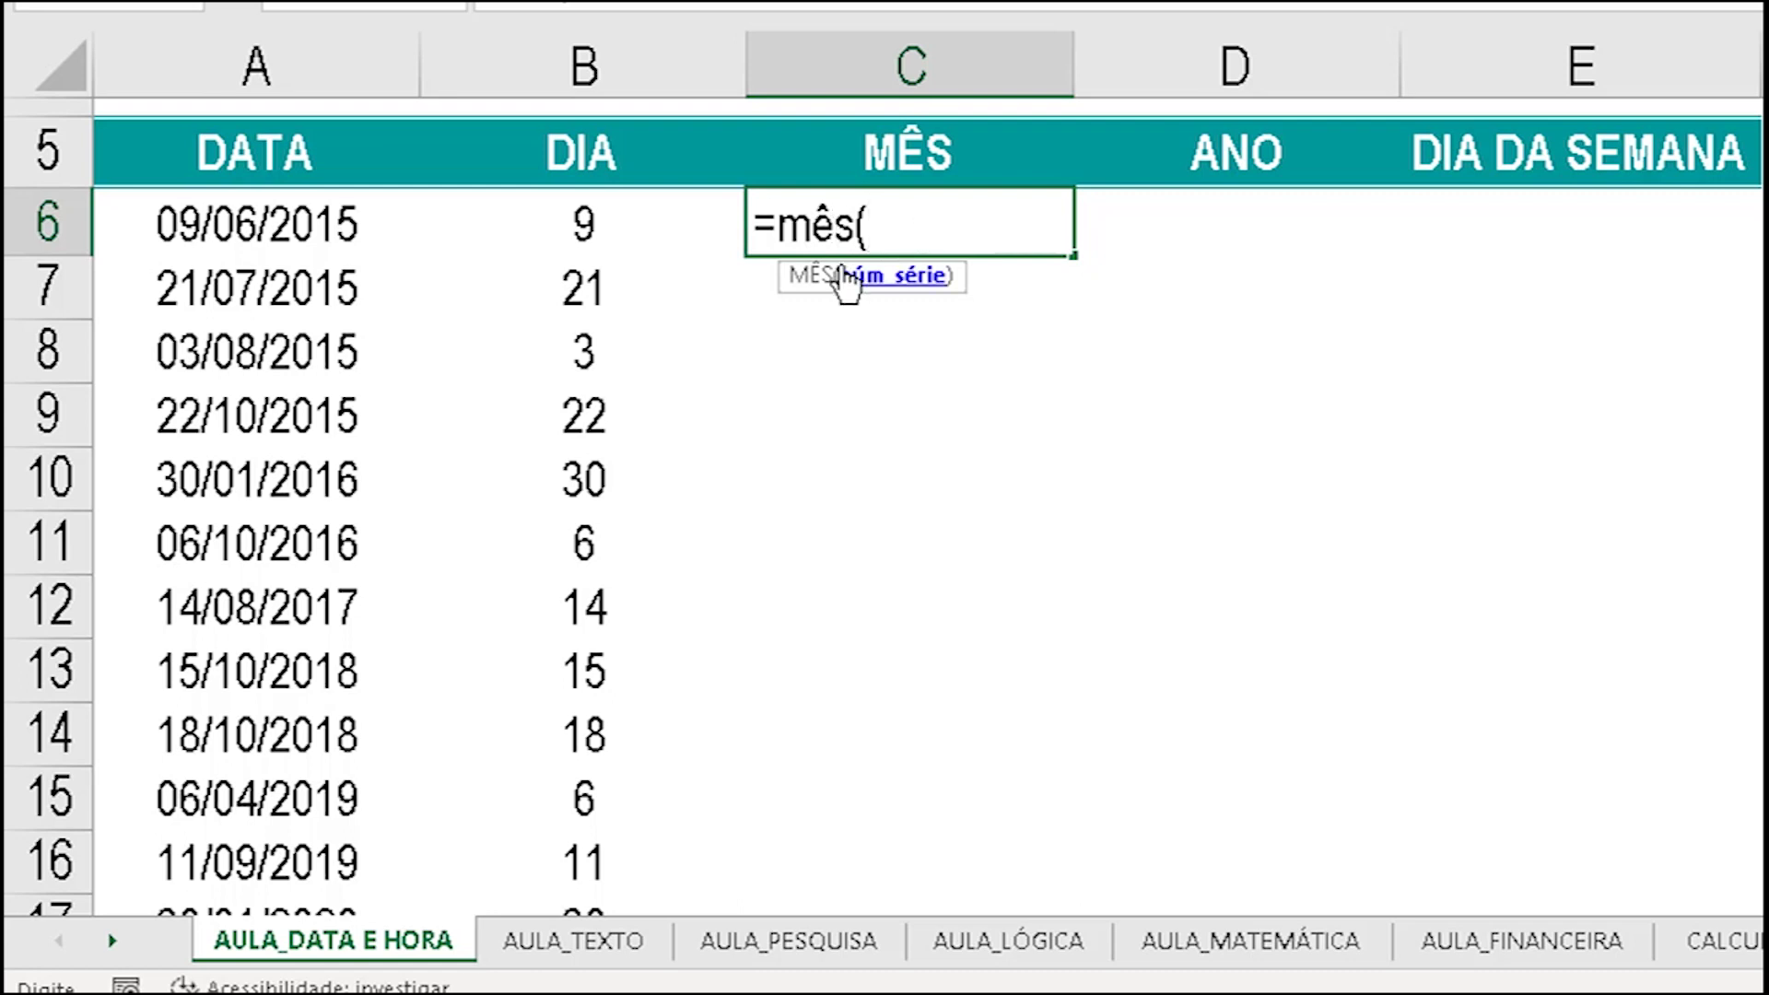
# Step: Try spelling the month function in C6 without the circumflex, as =mes
pyautogui.press('BackSpace')
pyautogui.press('BackSpace')
pyautogui.press('BackSpace')
pyautogui.write('es')
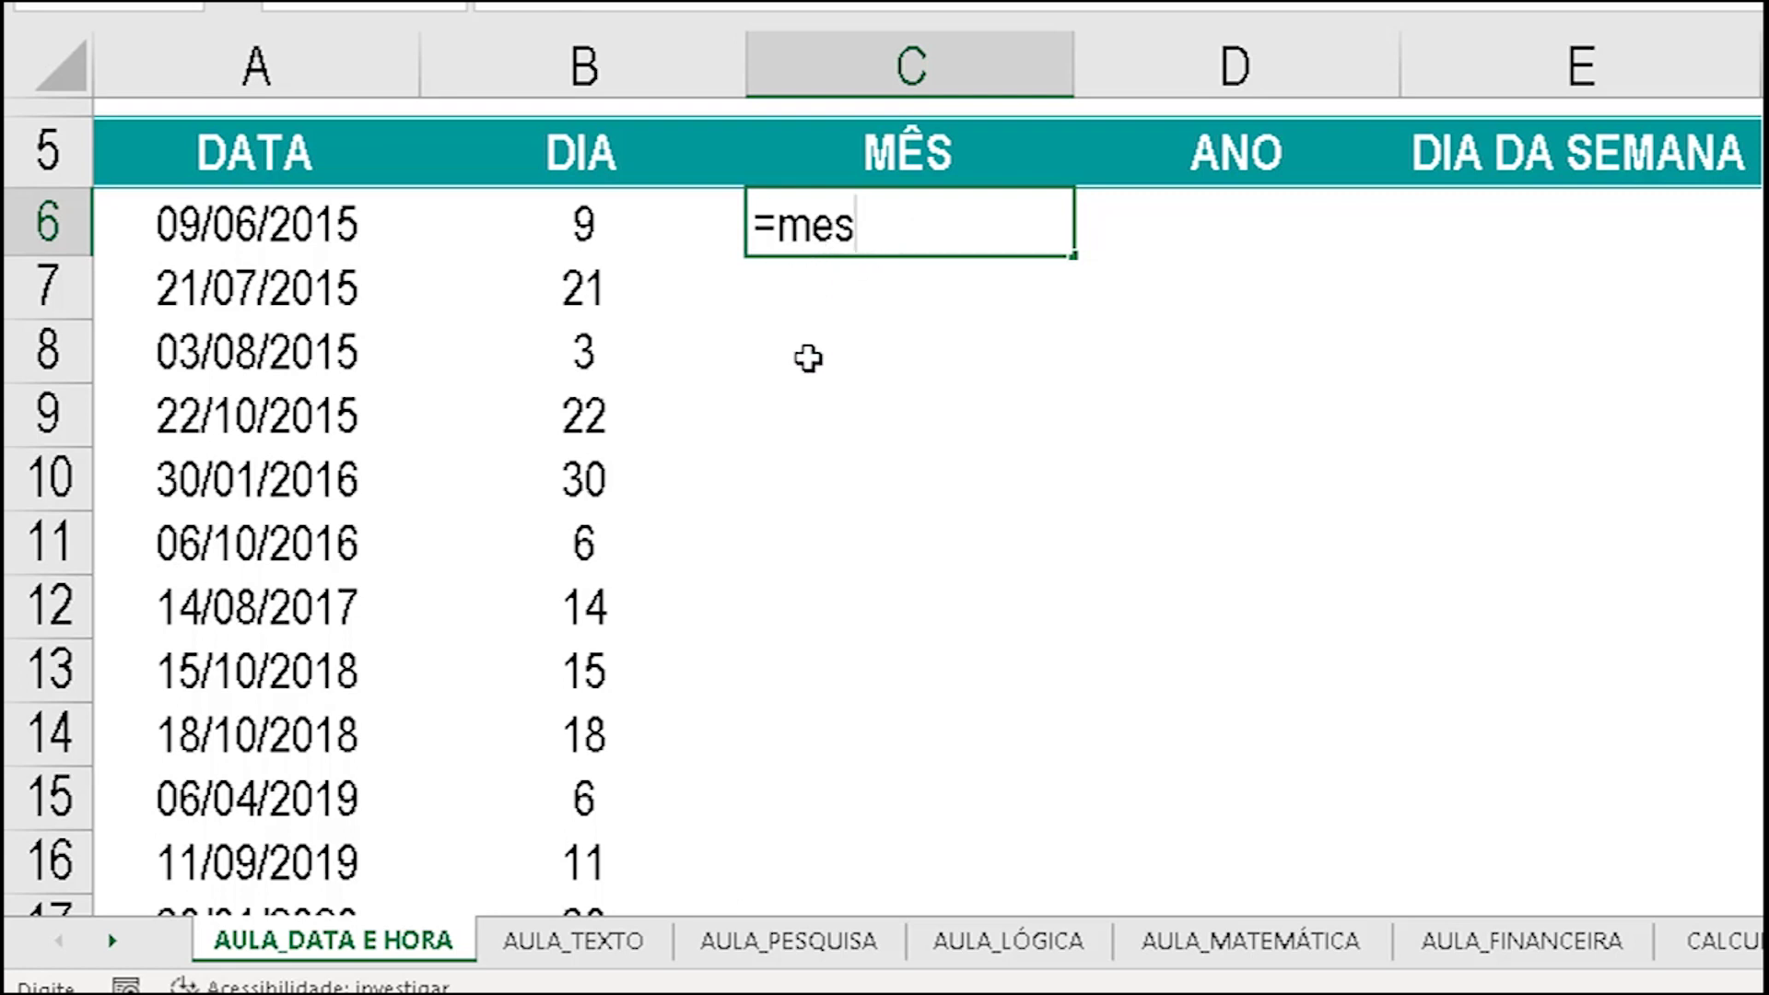
pyautogui.press('BackSpace')
pyautogui.press('BackSpace')
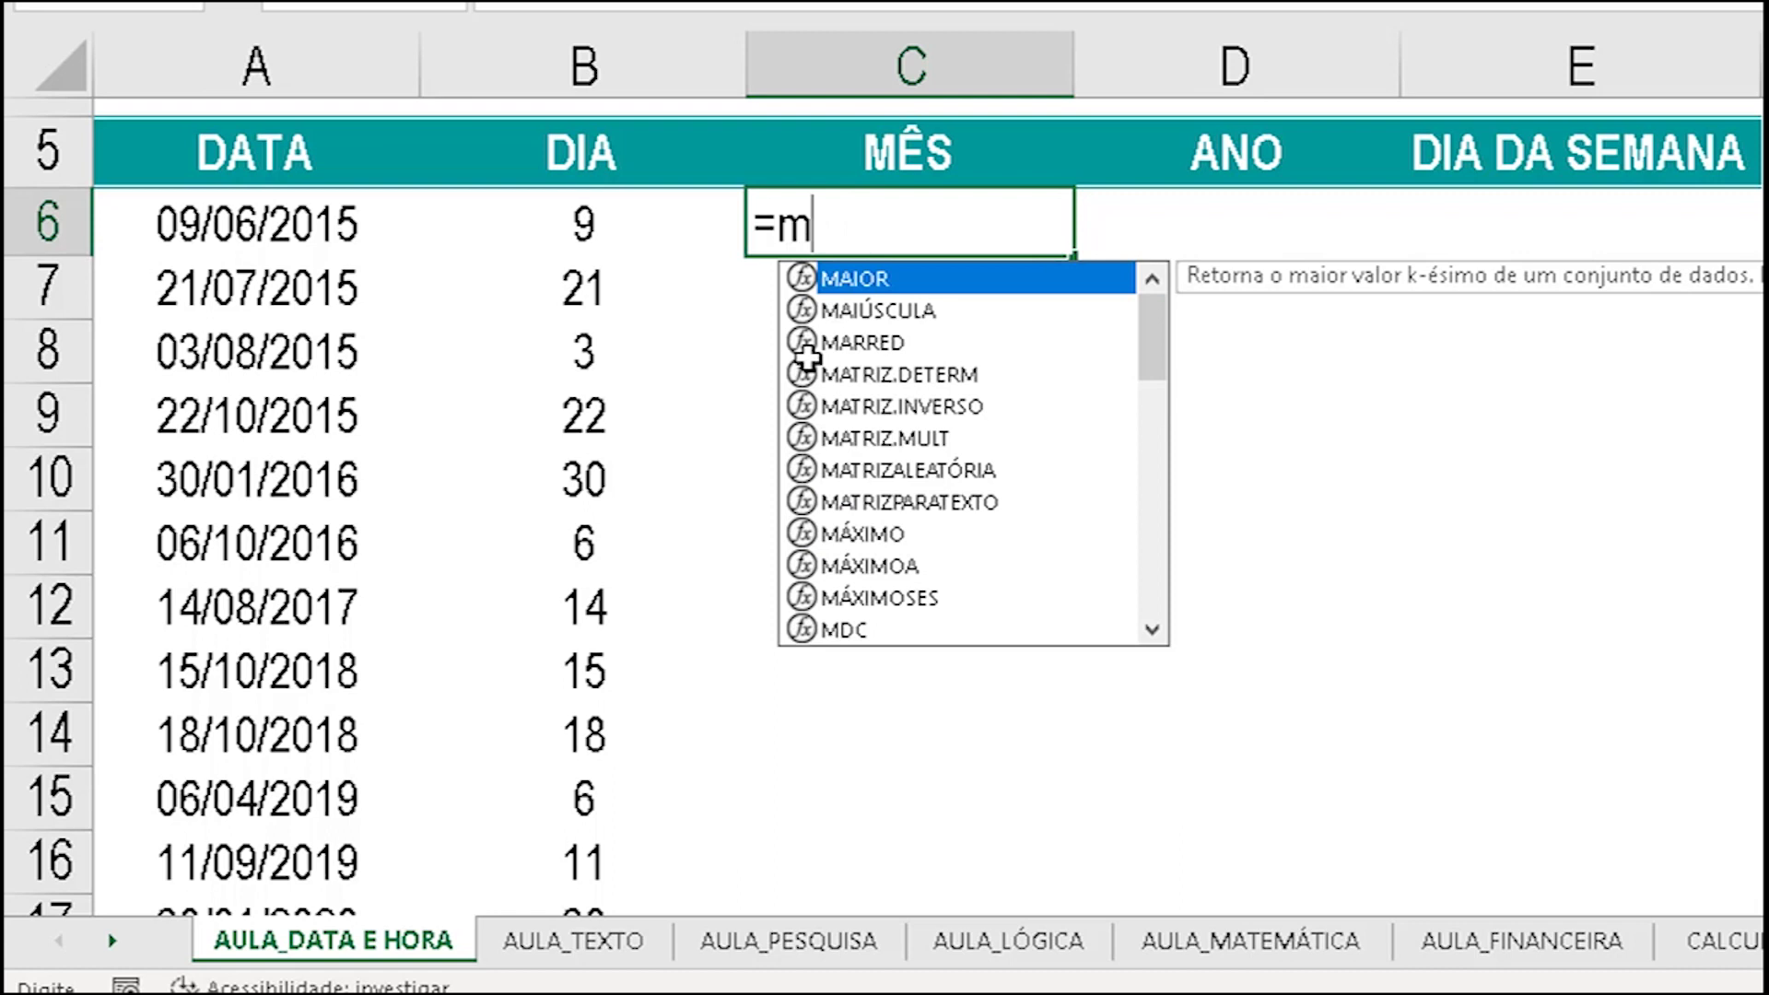
# Step: Enter the formula =mês(A6) in cell C6 to extract the month from the first date
pyautogui.write('ê')
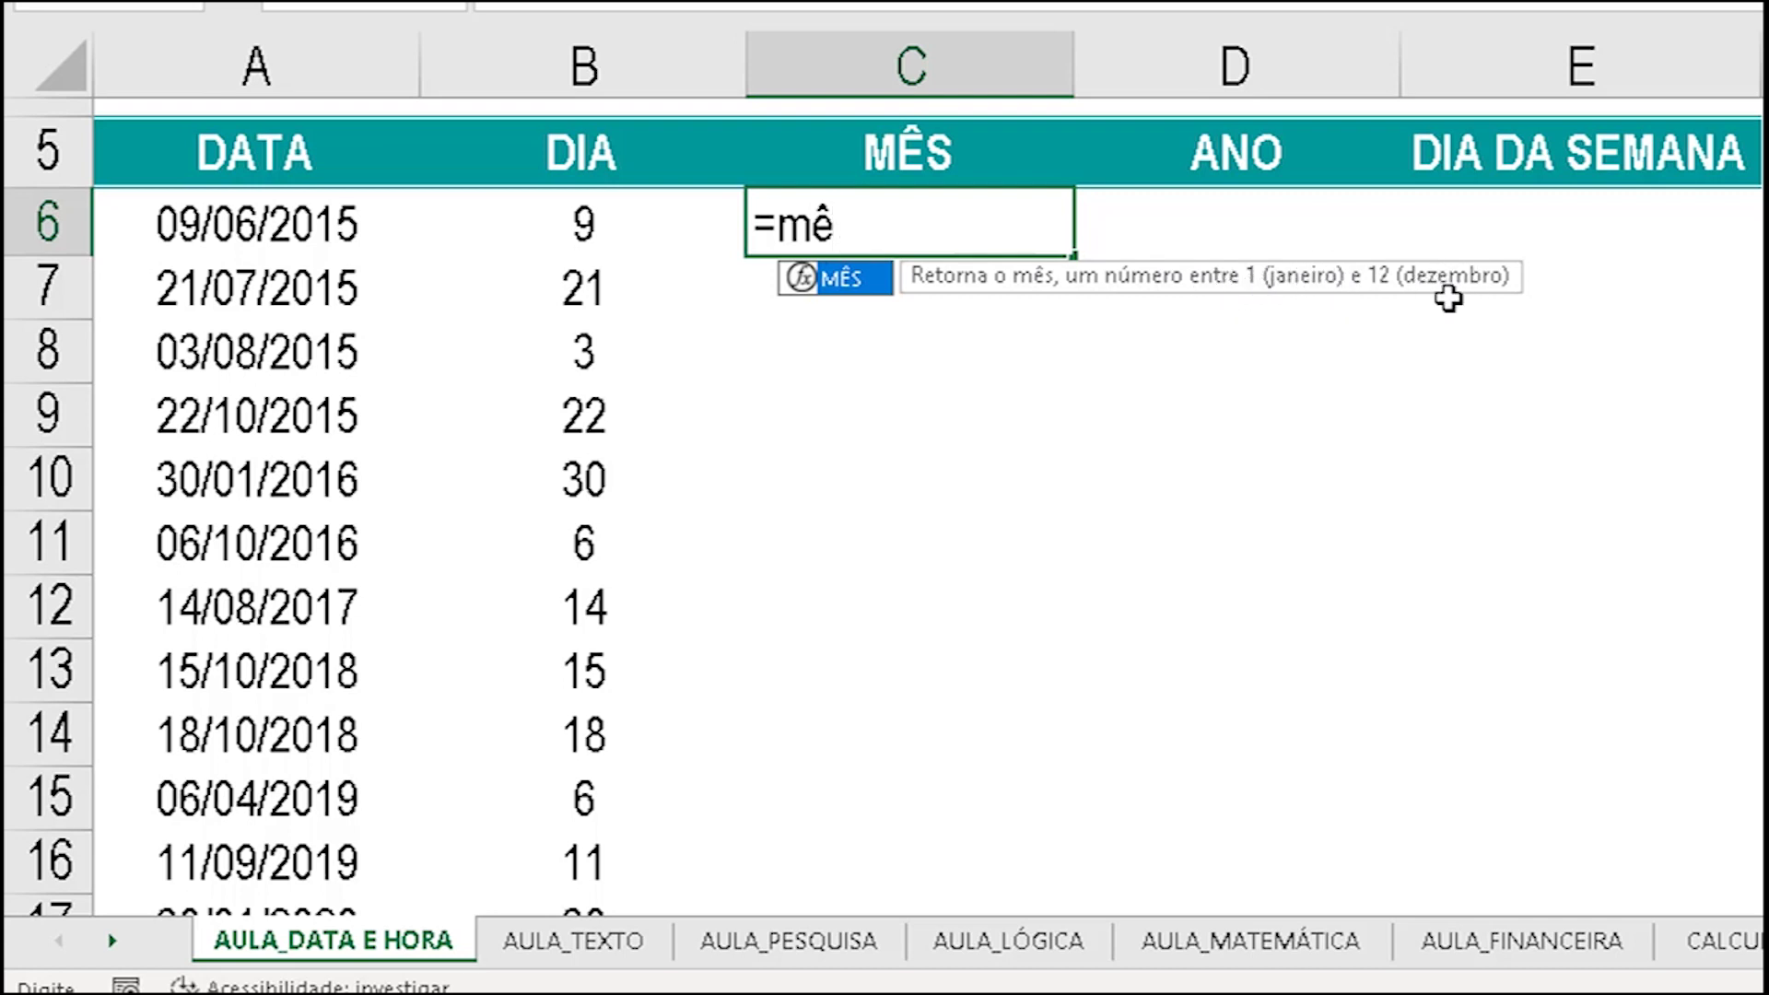
pyautogui.write('s(')
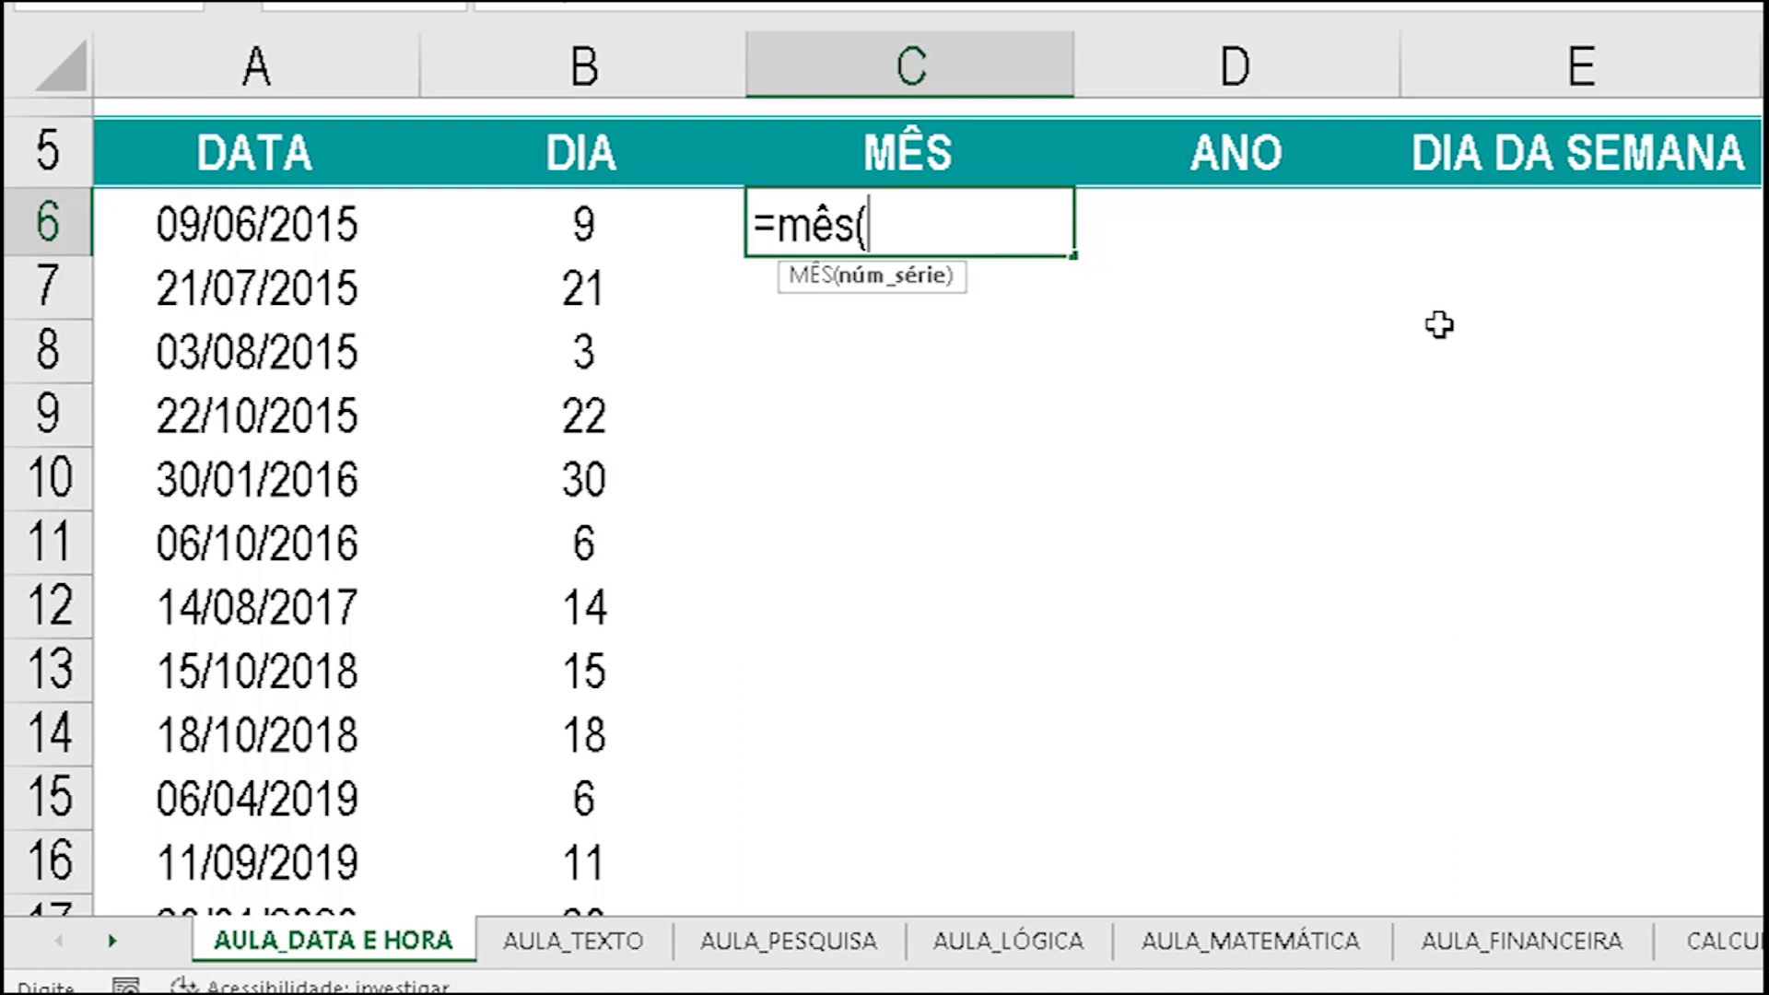
pyautogui.click(291, 224)
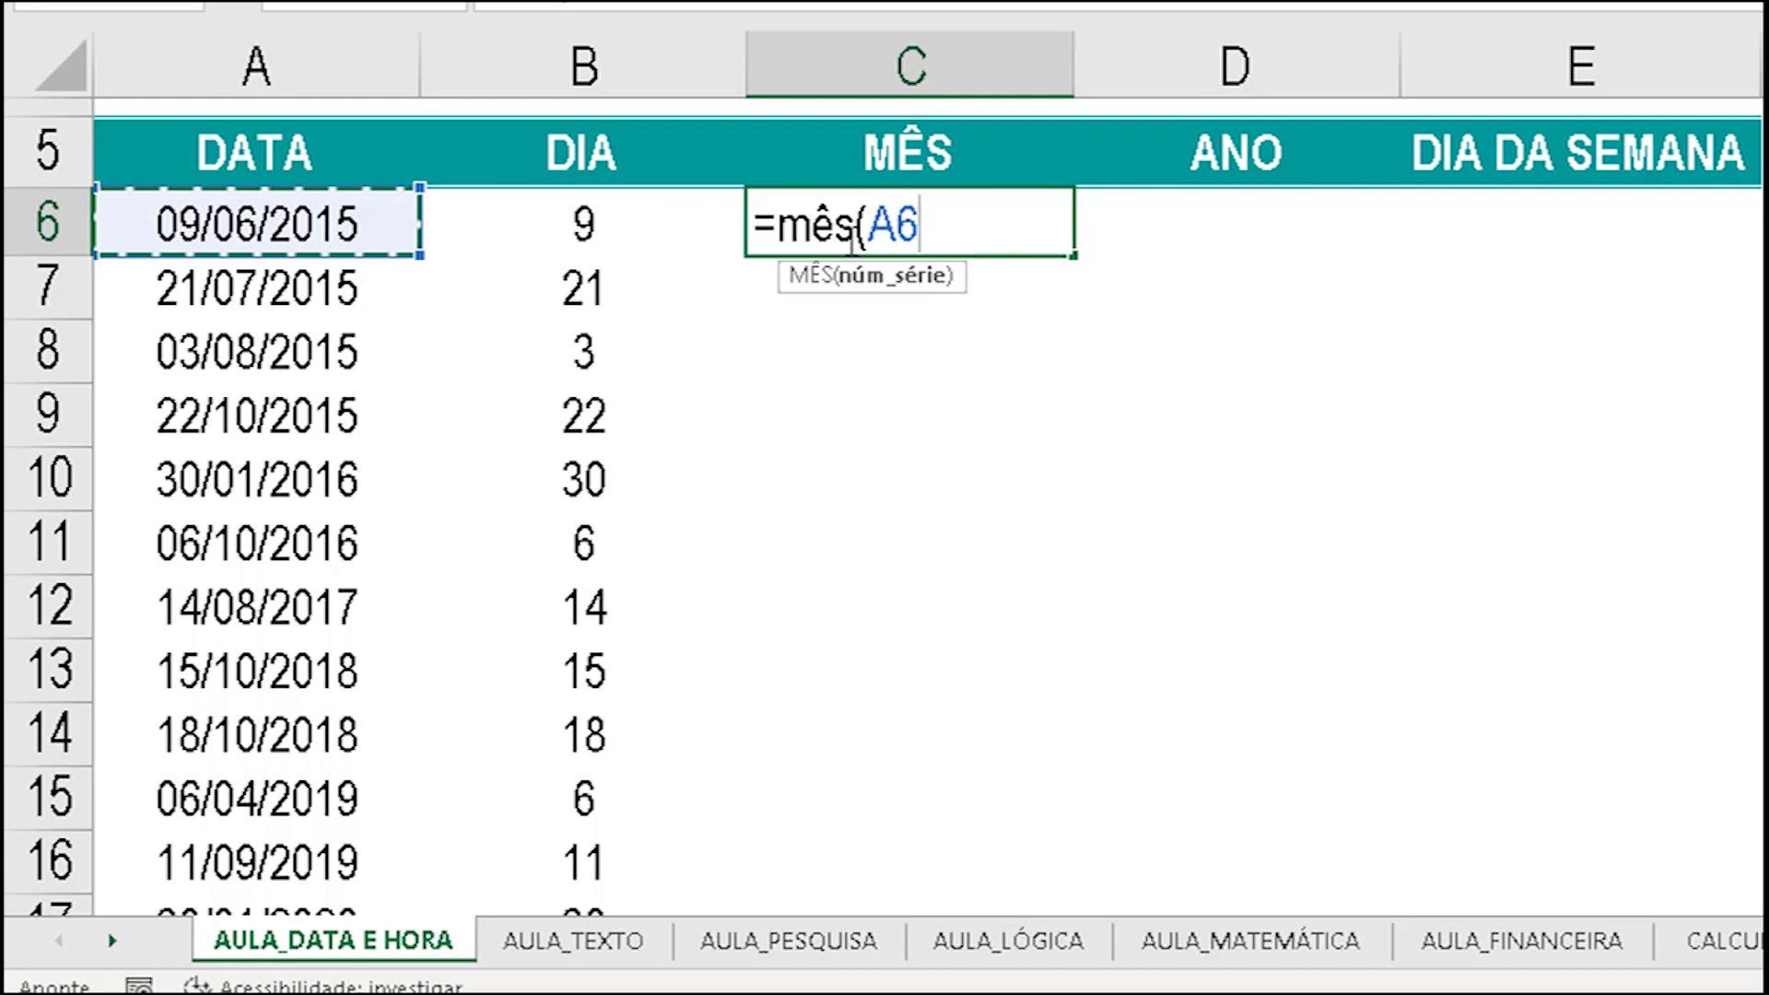
pyautogui.write(')')
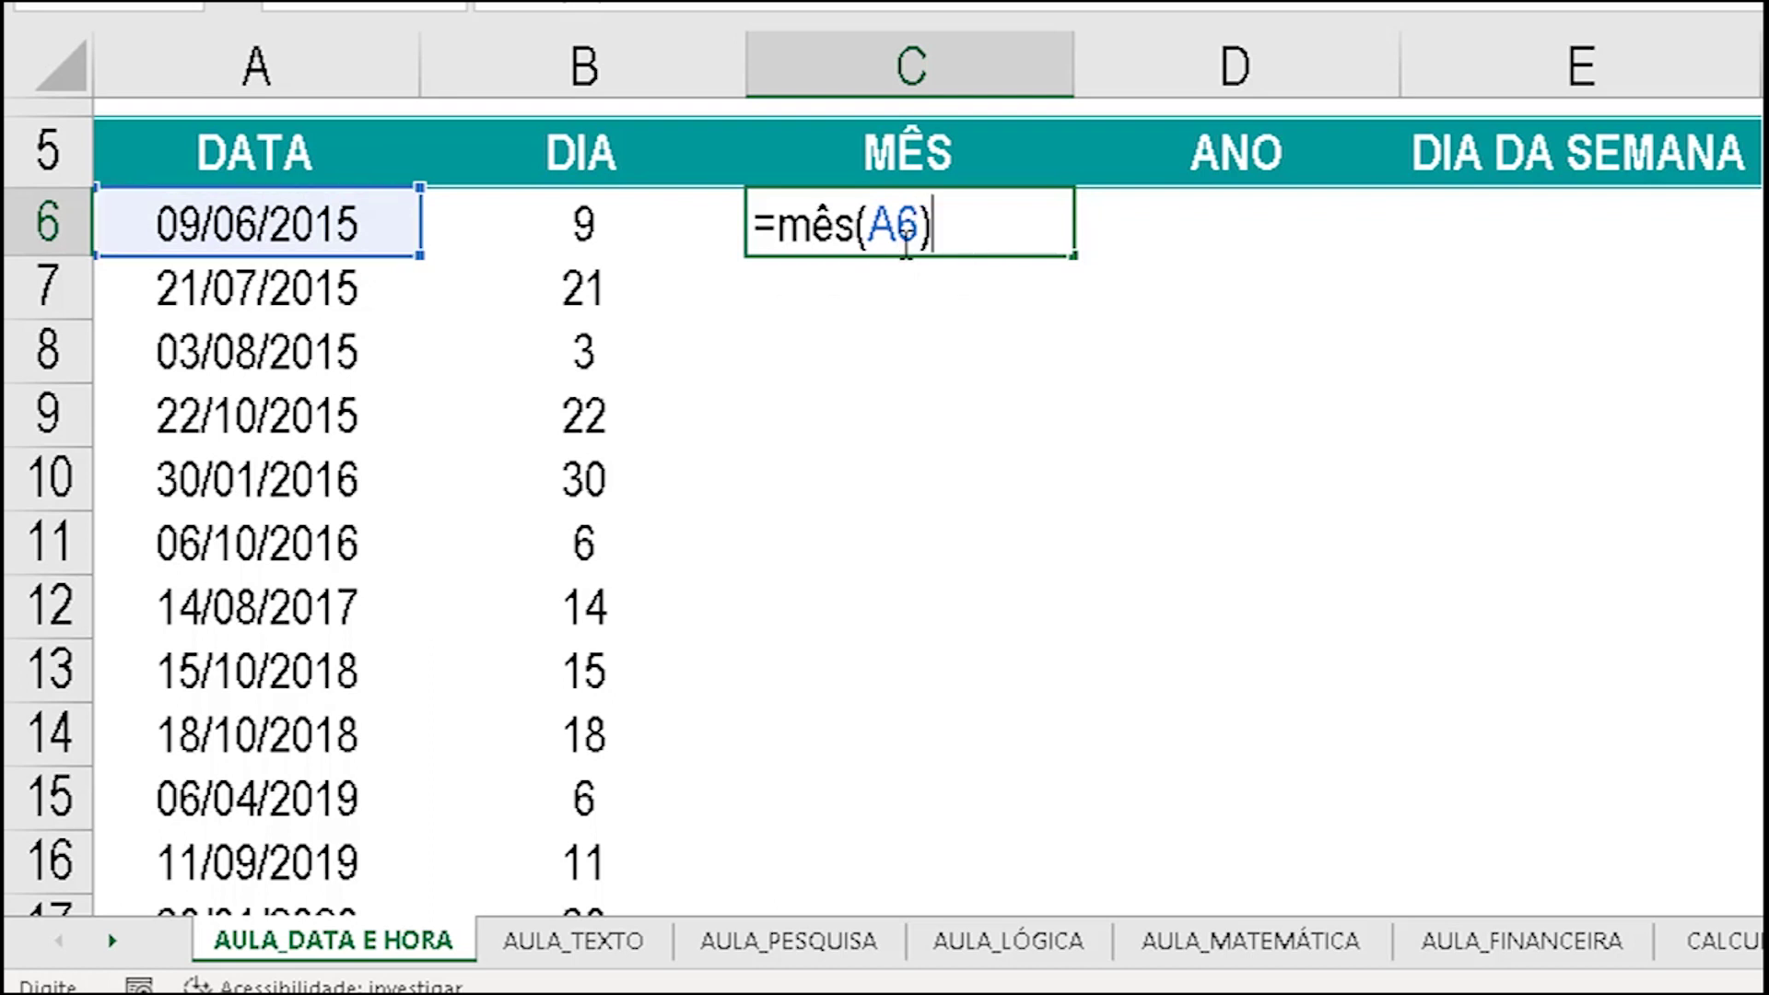
pyautogui.press('Return')
# Step: Centre the month in C6 and fill its formula down column C to the last date in row 19
pyautogui.click(906, 241)
pyautogui.click(772, 7)
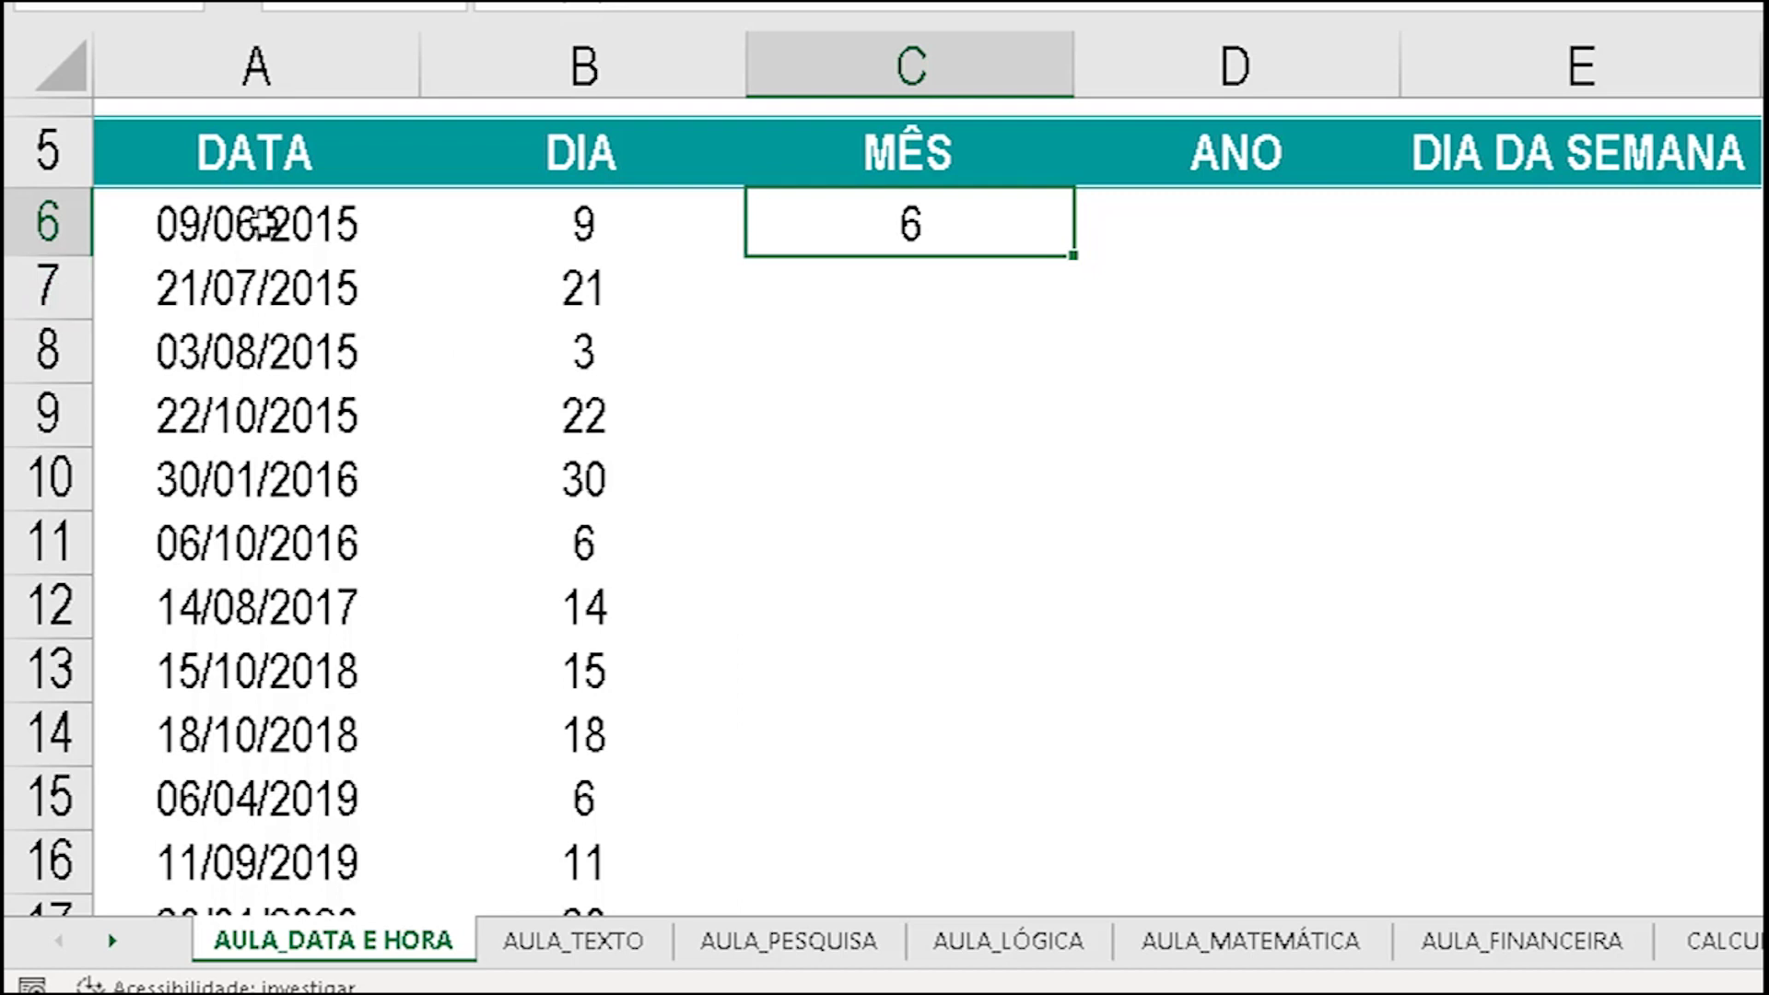
pyautogui.moveTo(1069, 260); pyautogui.dragTo(975, 774)
pyautogui.click(903, 696)
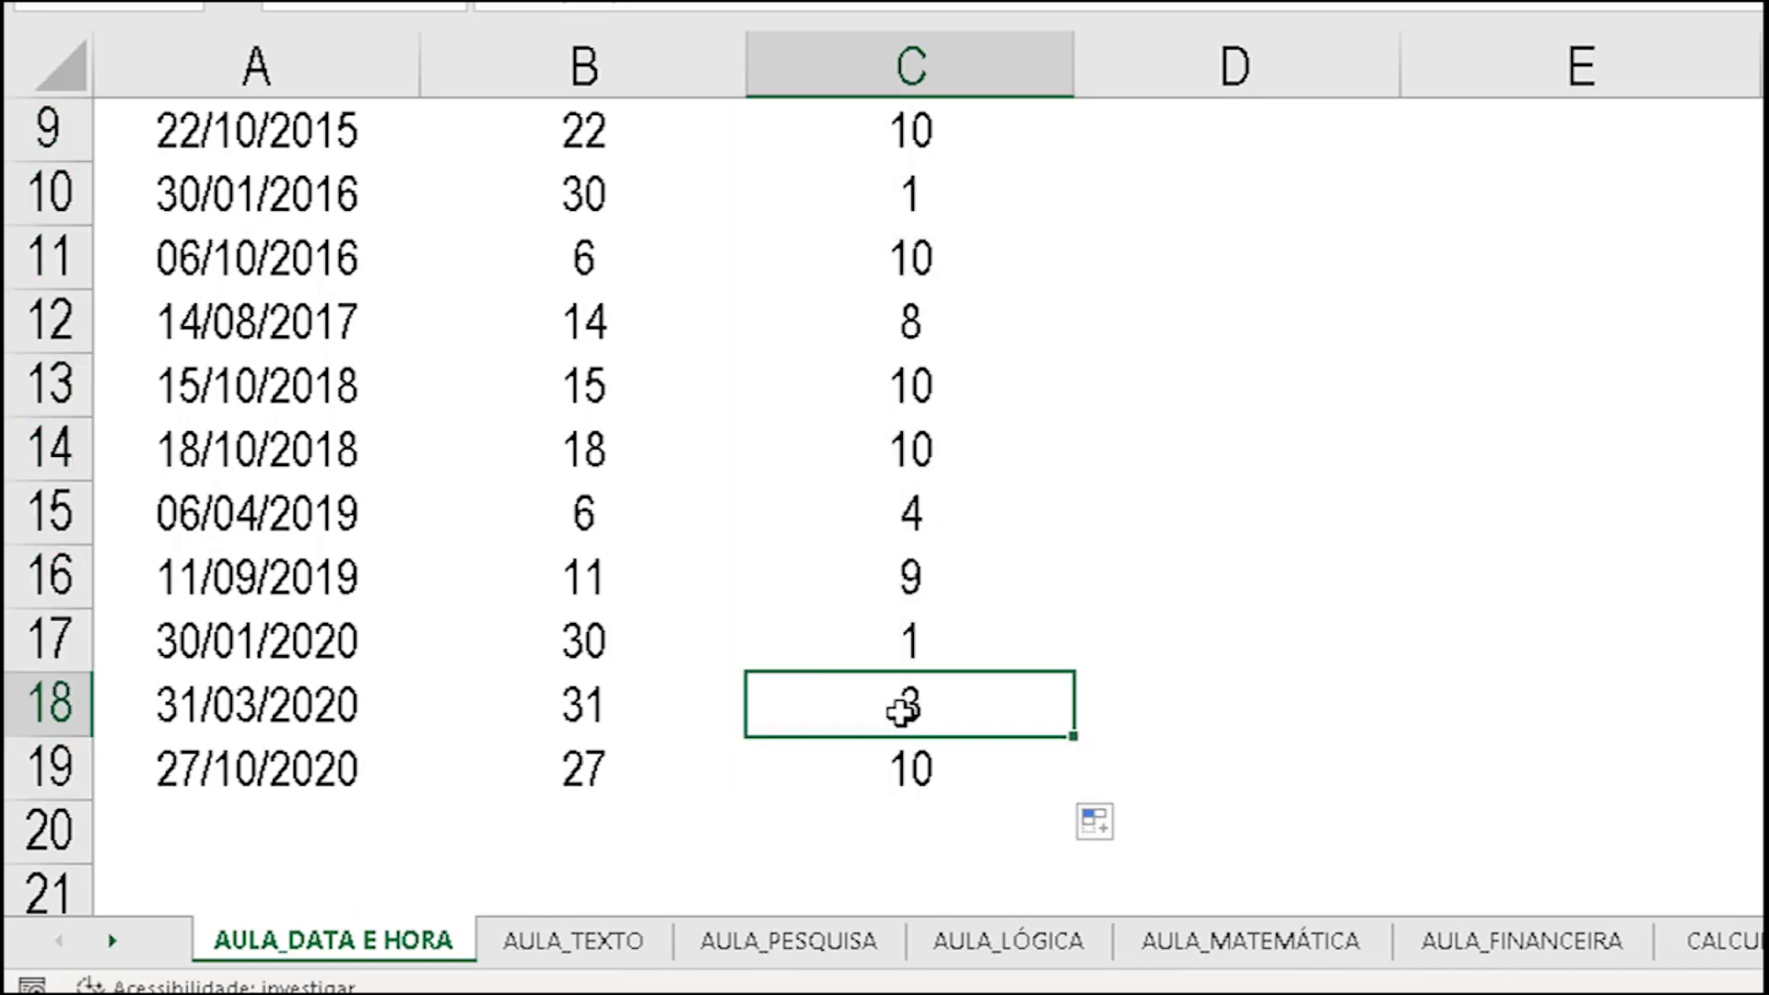
# Step: Inspect the month formula in C14 and compare the extracted months in the MÊS column with their dates in column A
pyautogui.click(893, 449)
pyautogui.click(549, 9)
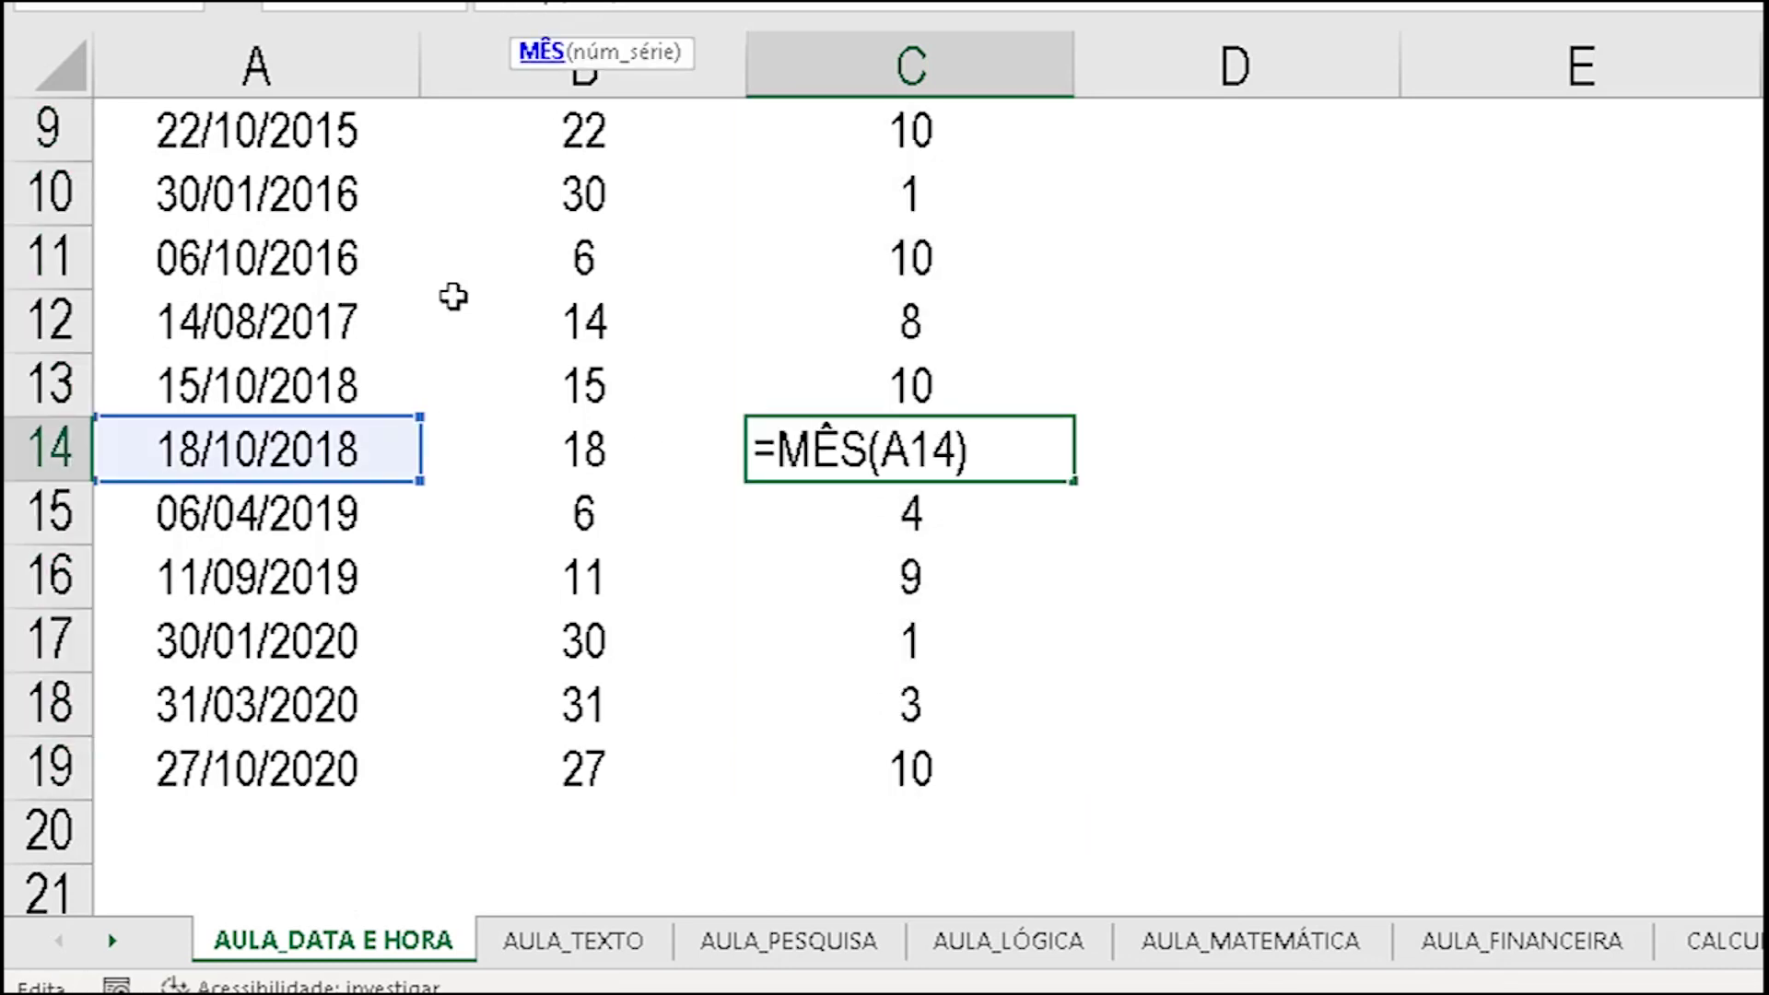
pyautogui.press('Escape')
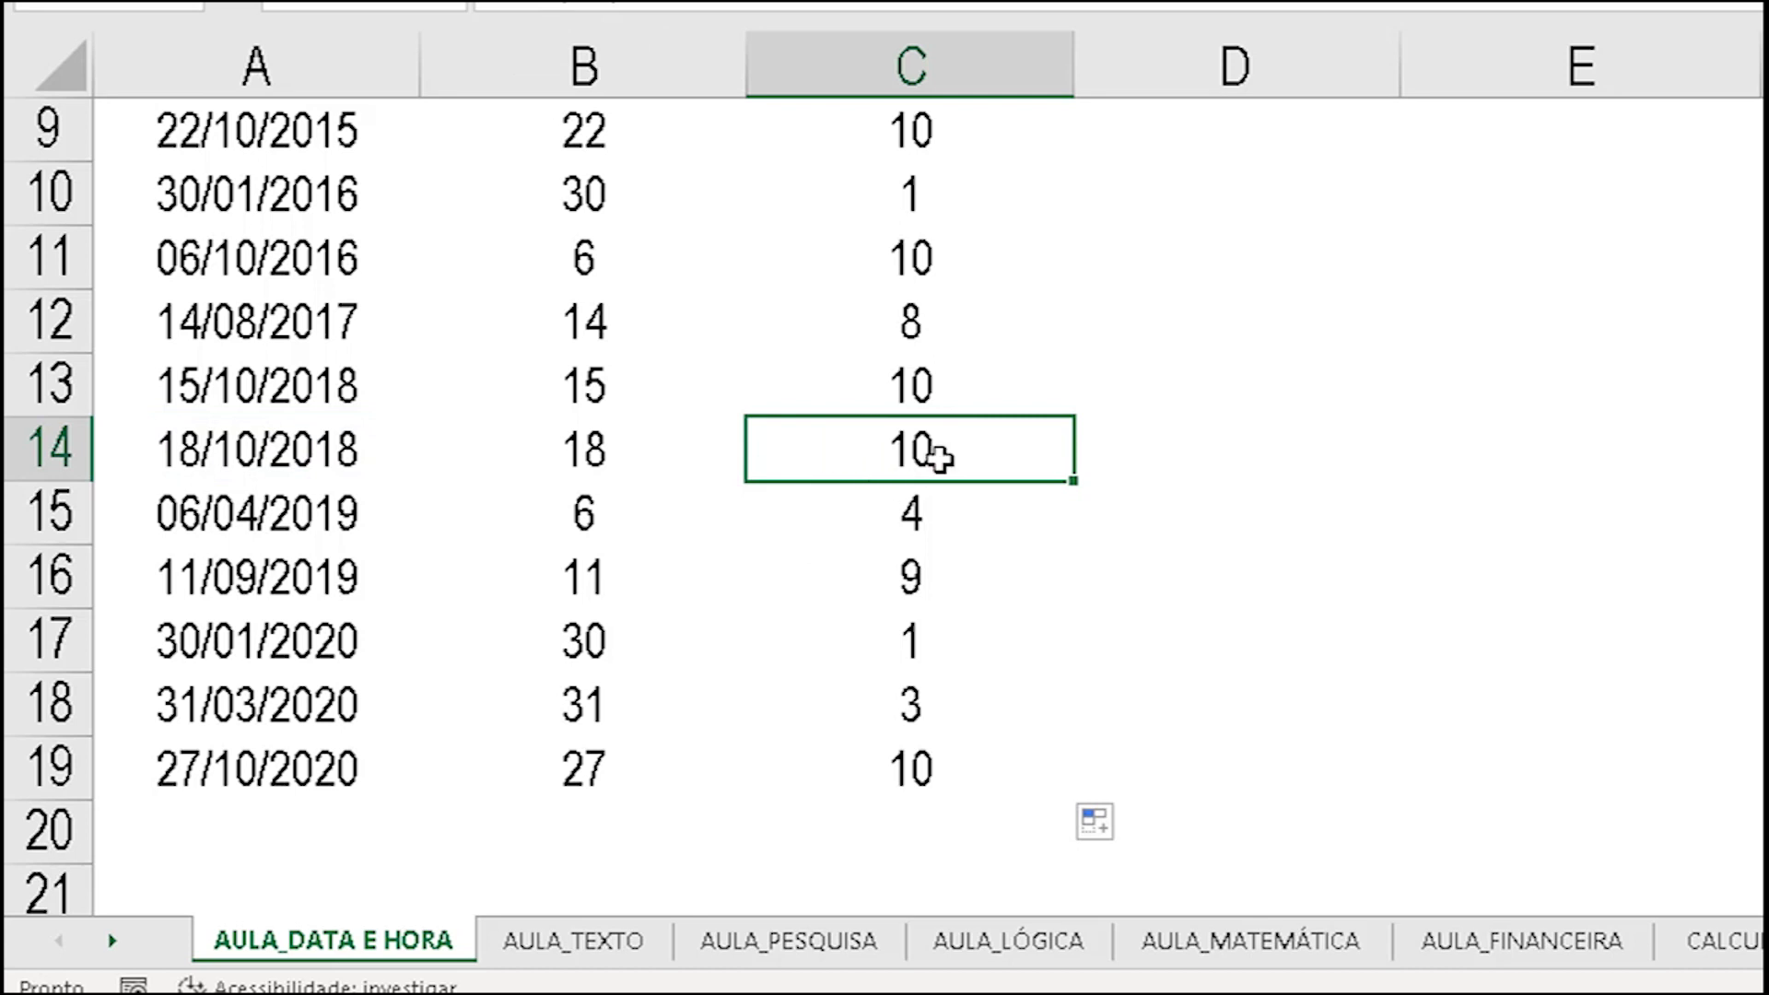
pyautogui.click(915, 204)
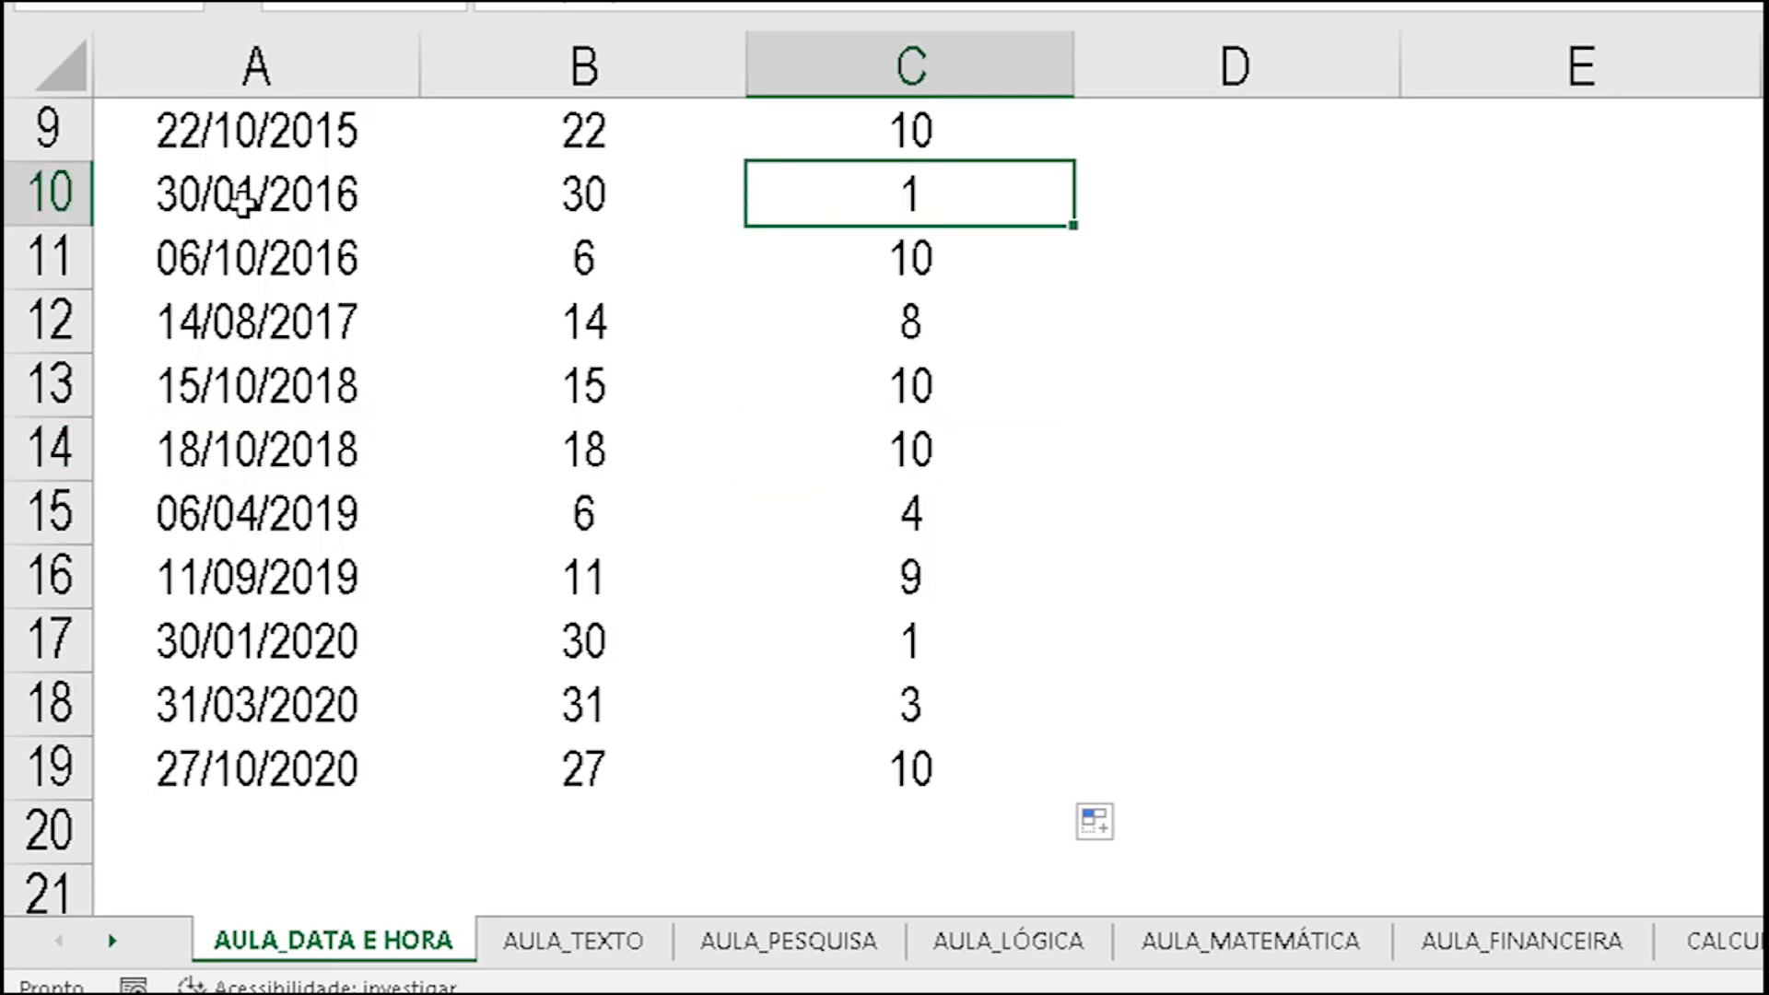
pyautogui.scroll(1, 991, 525)
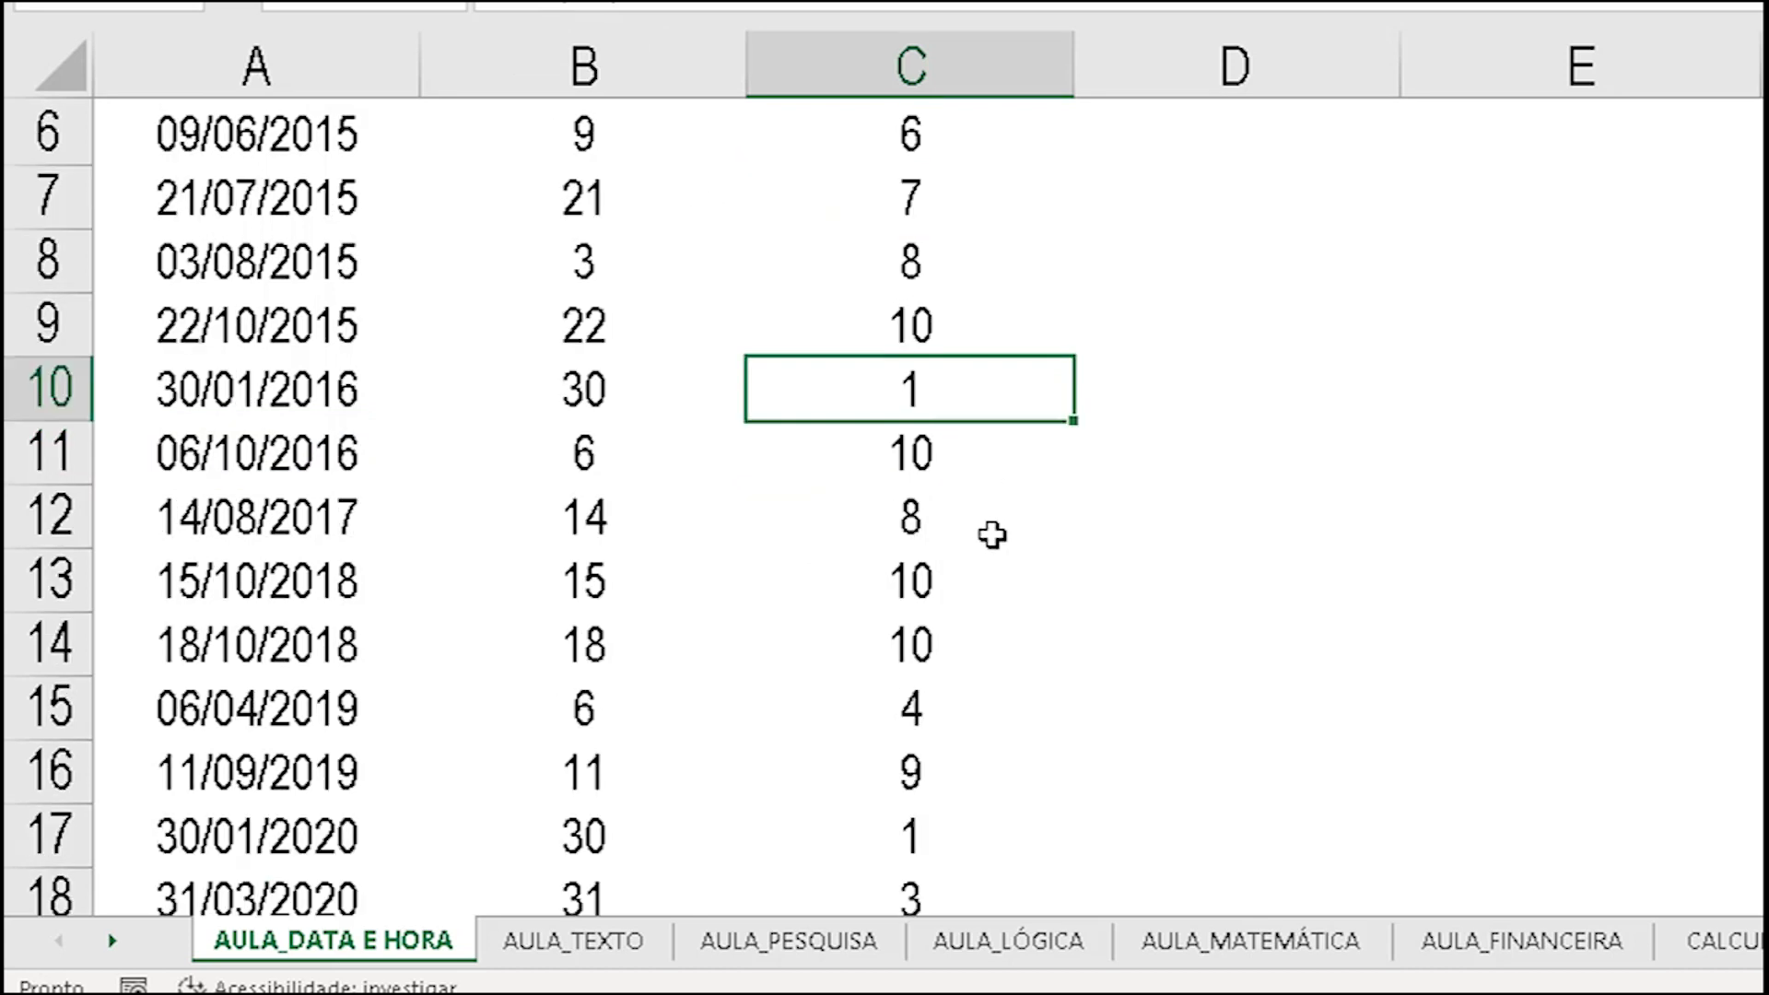
pyautogui.click(927, 276)
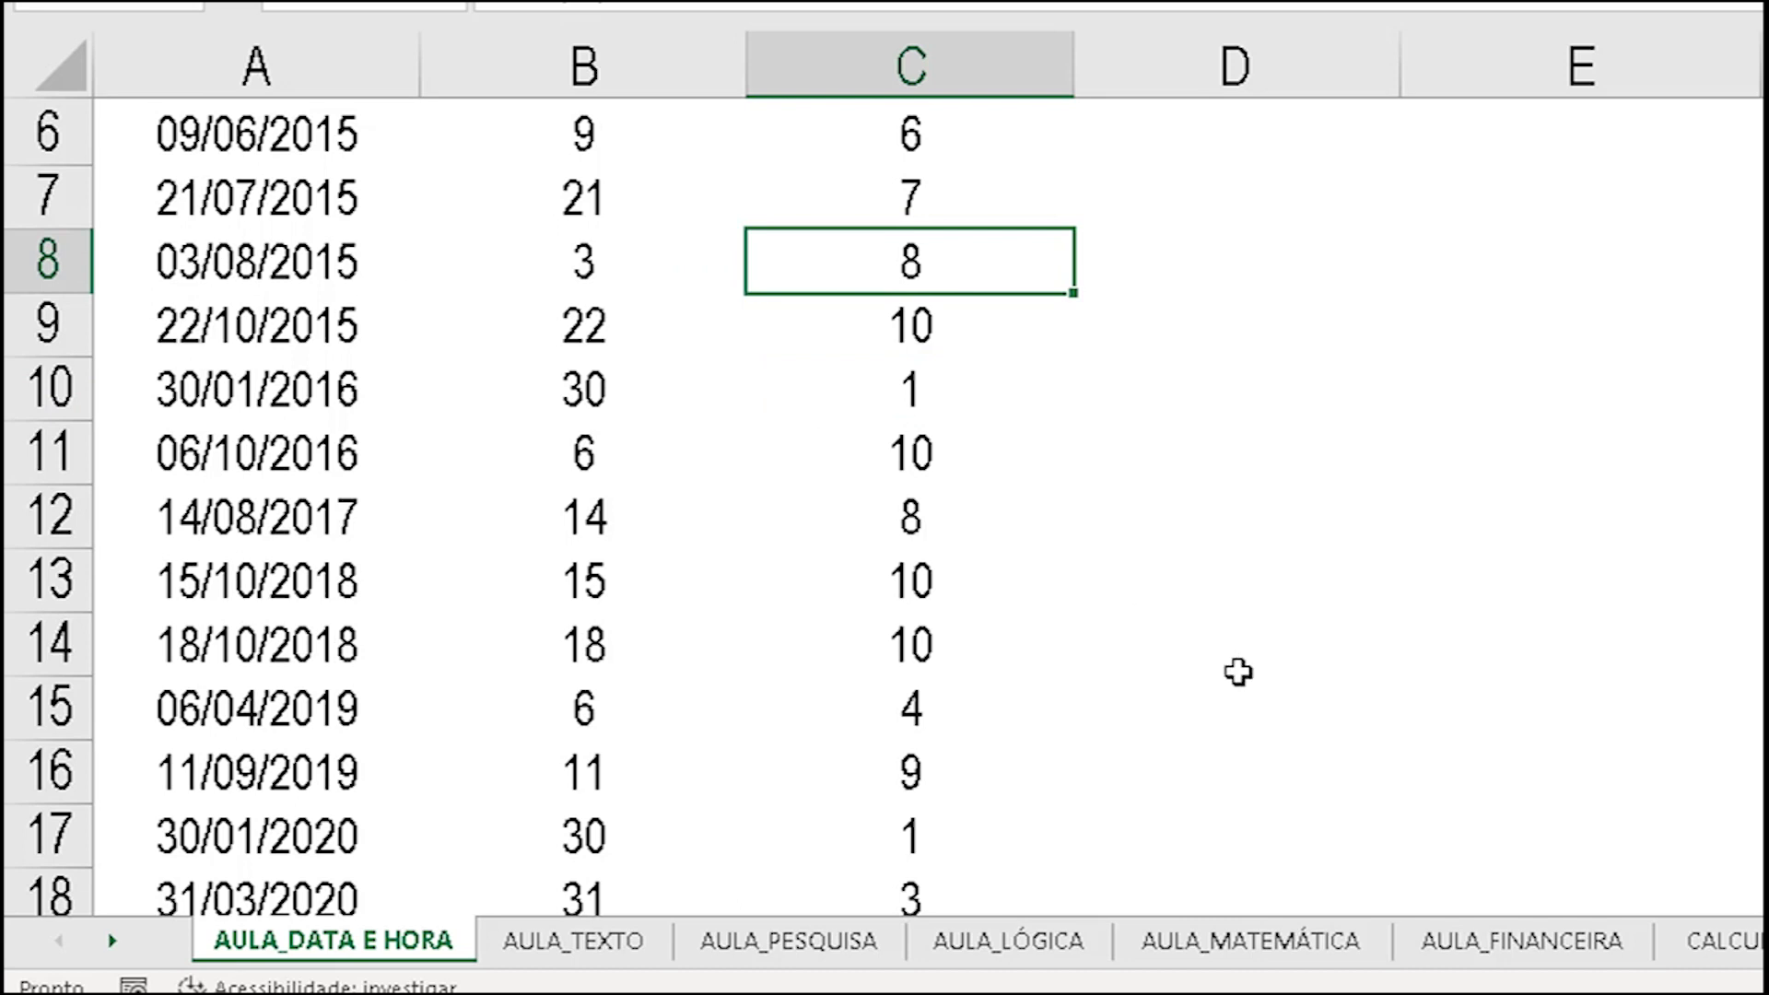
pyautogui.scroll(2, 1237, 671)
pyautogui.scroll(-1, 1237, 672)
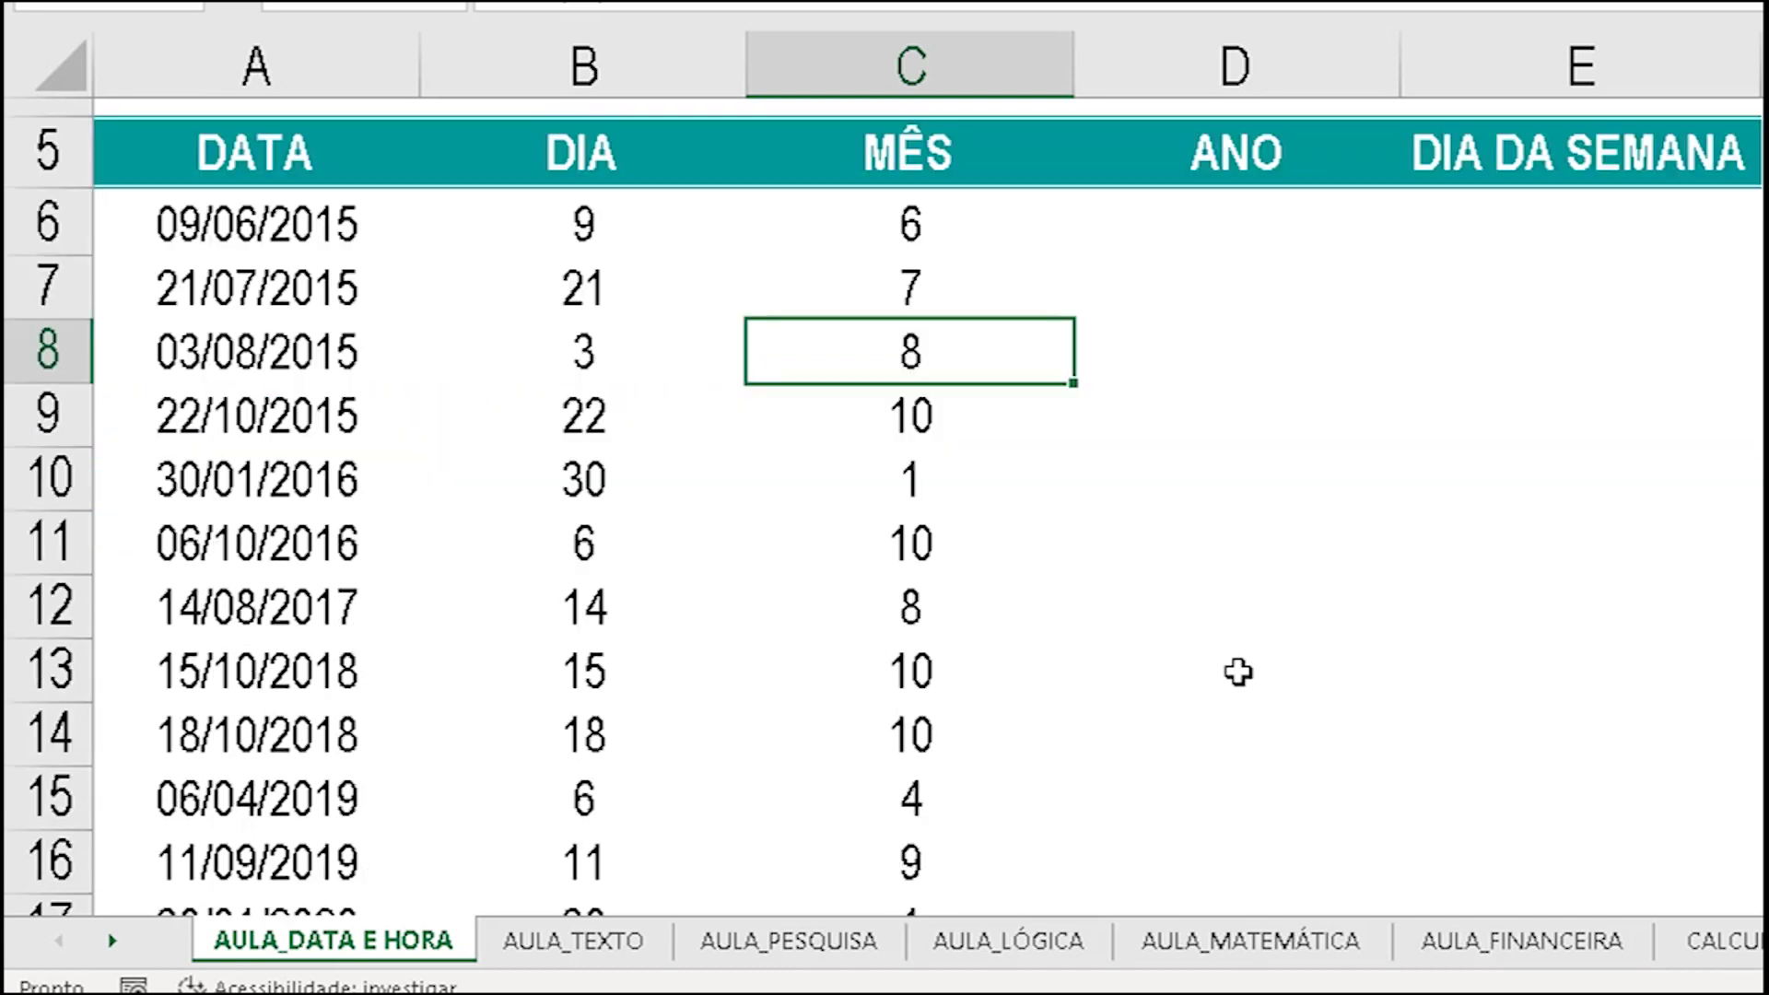
pyautogui.click(916, 232)
pyautogui.click(1118, 473)
# Step: Enter the formula =ano(A6) in cell D6 to extract the year from the first date
pyautogui.click(1290, 225)
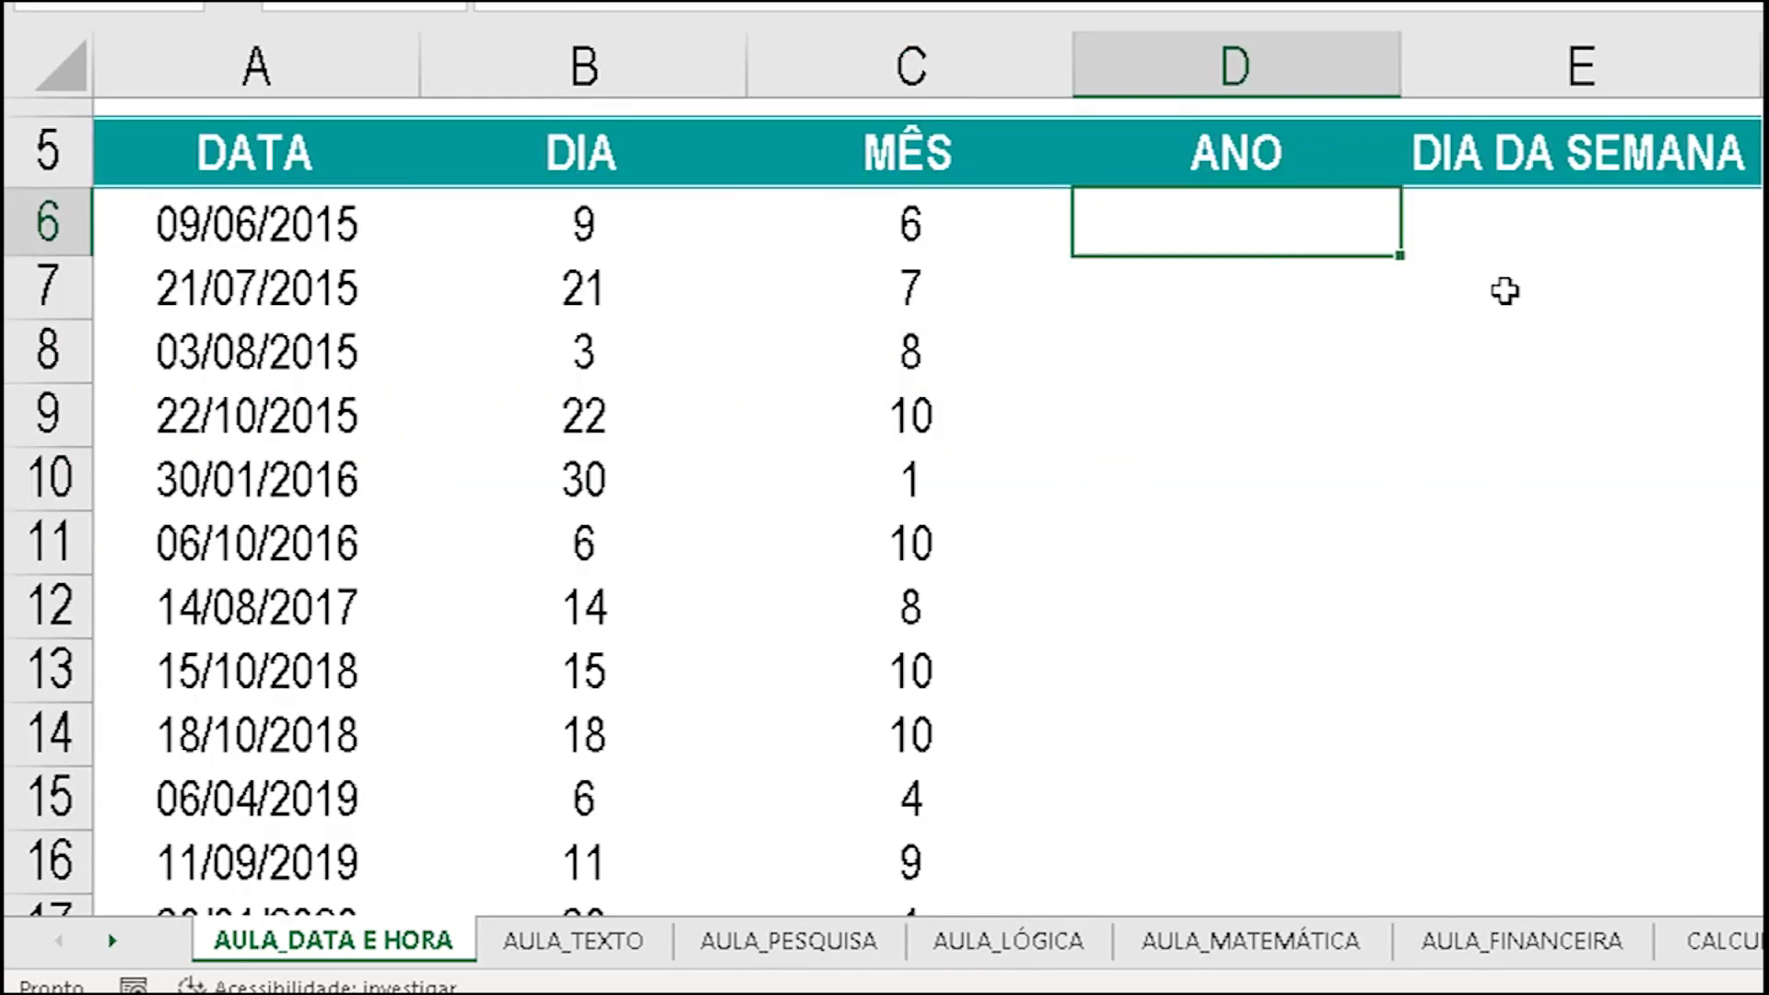
pyautogui.write('=ano')
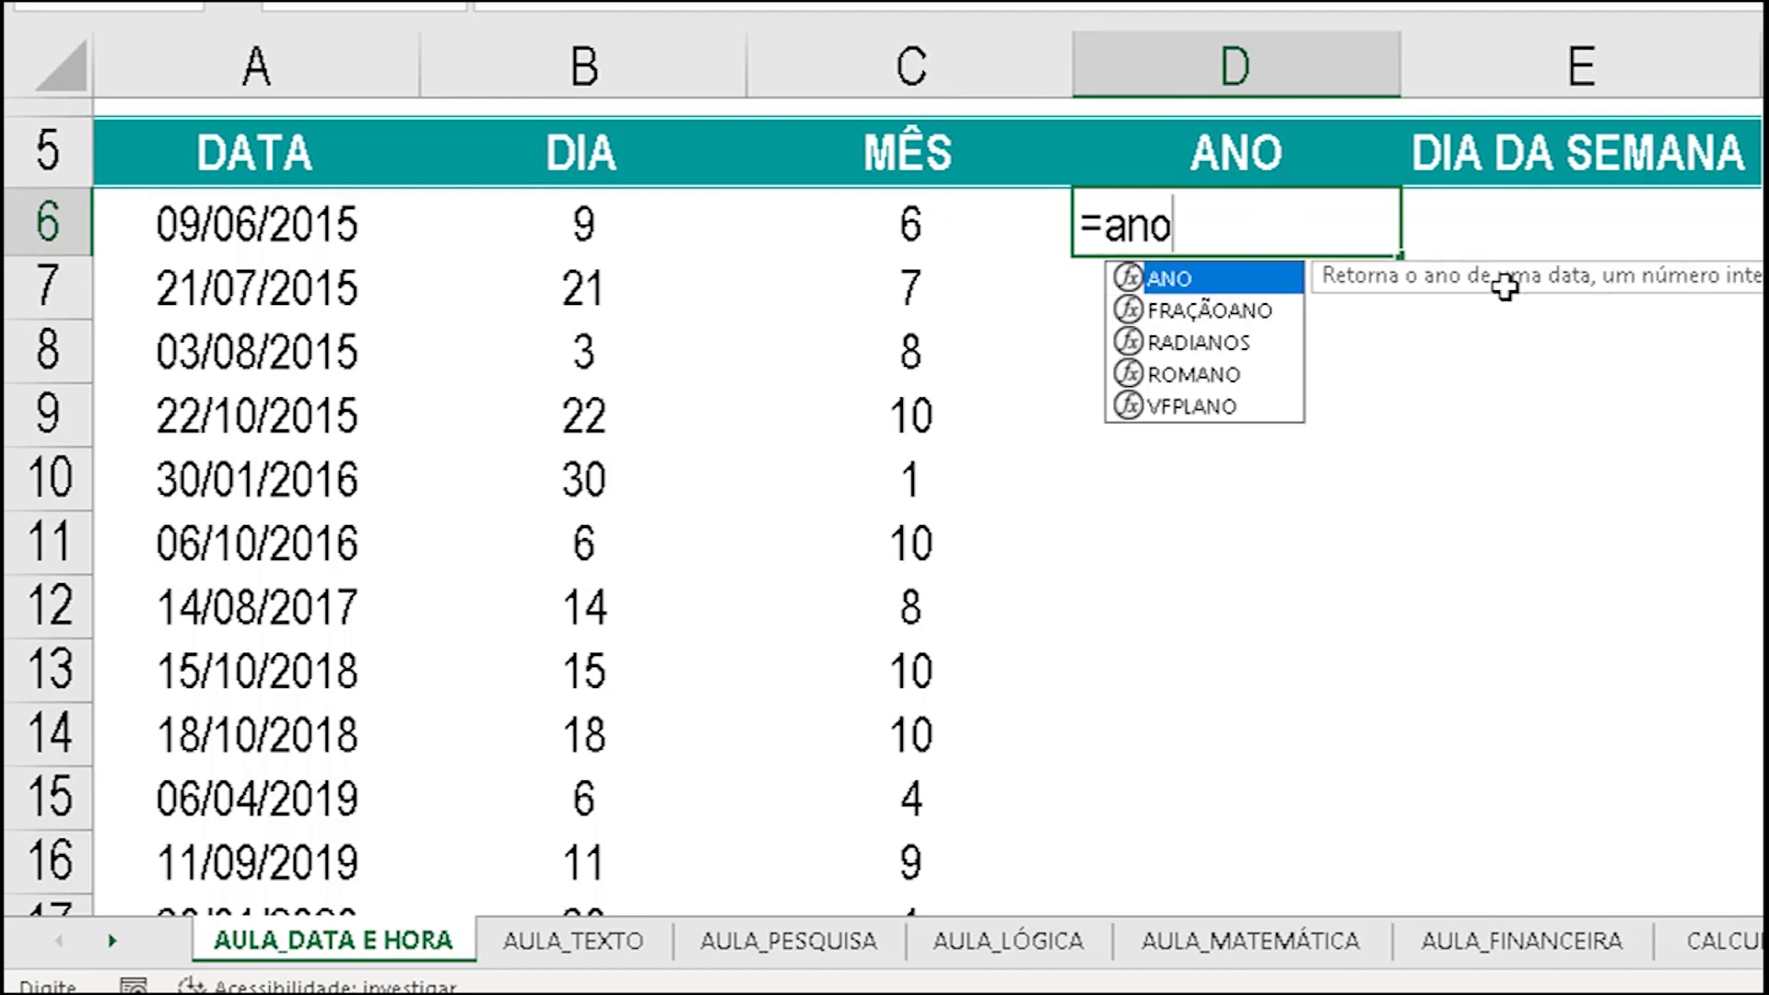
pyautogui.write('(')
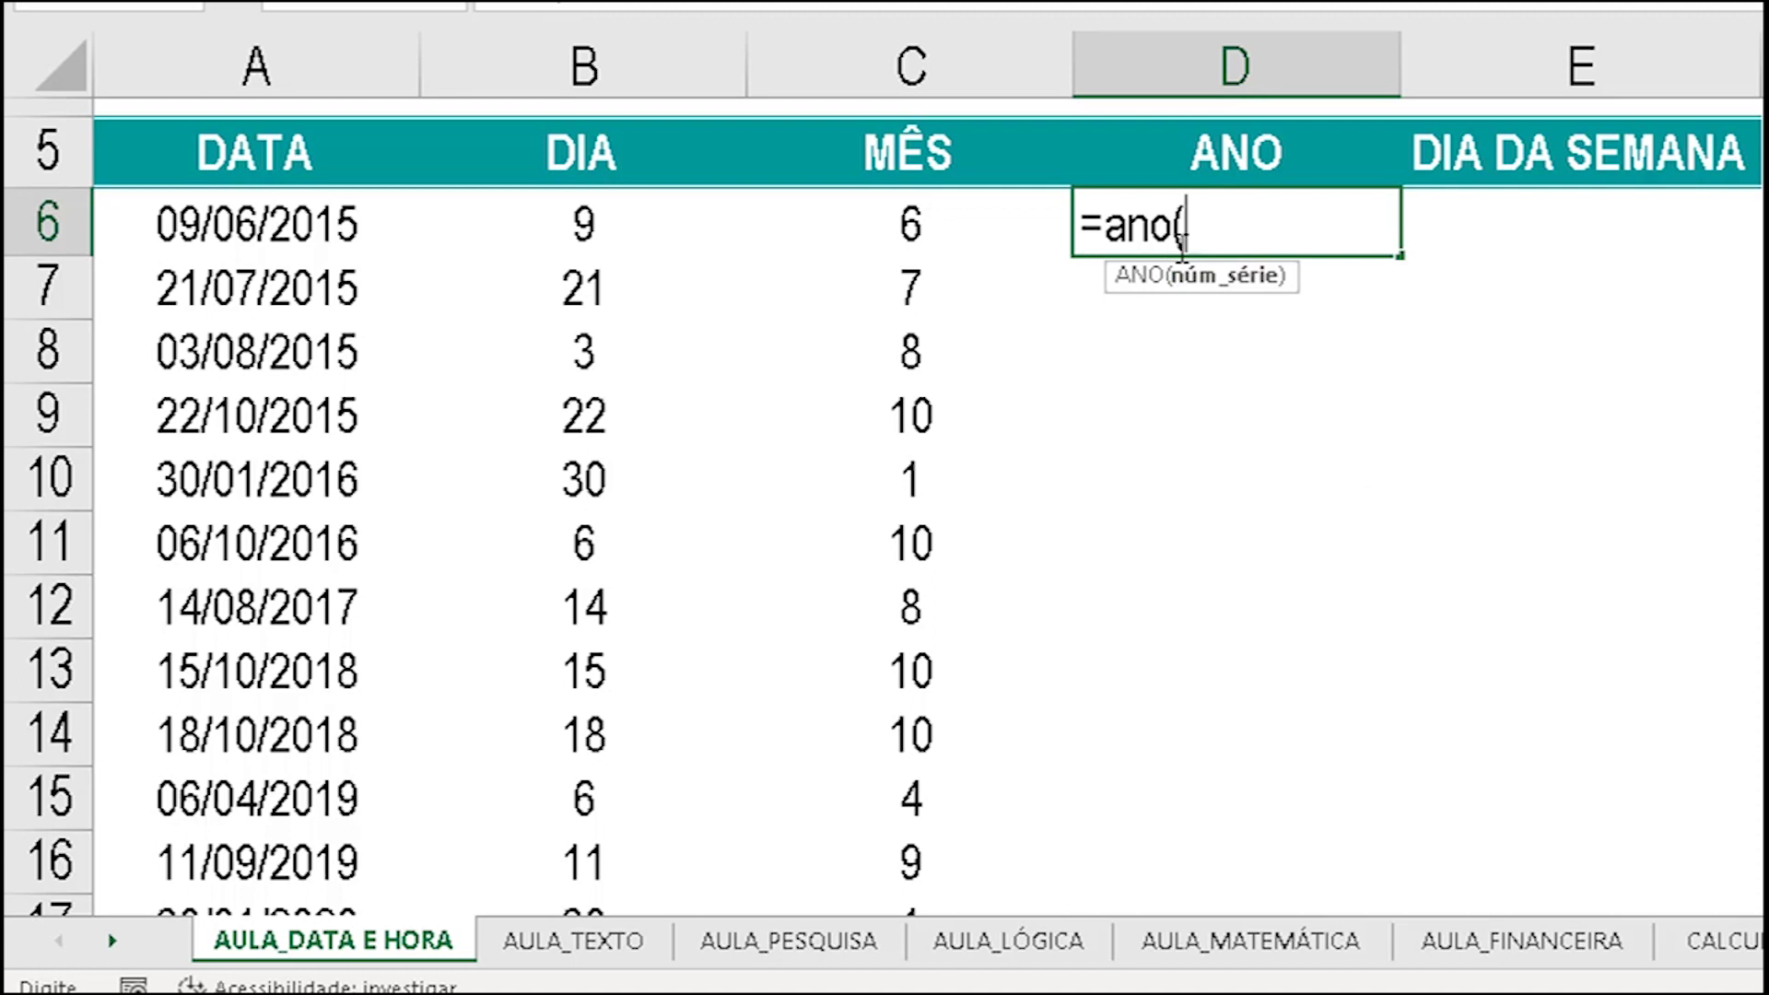
pyautogui.click(235, 220)
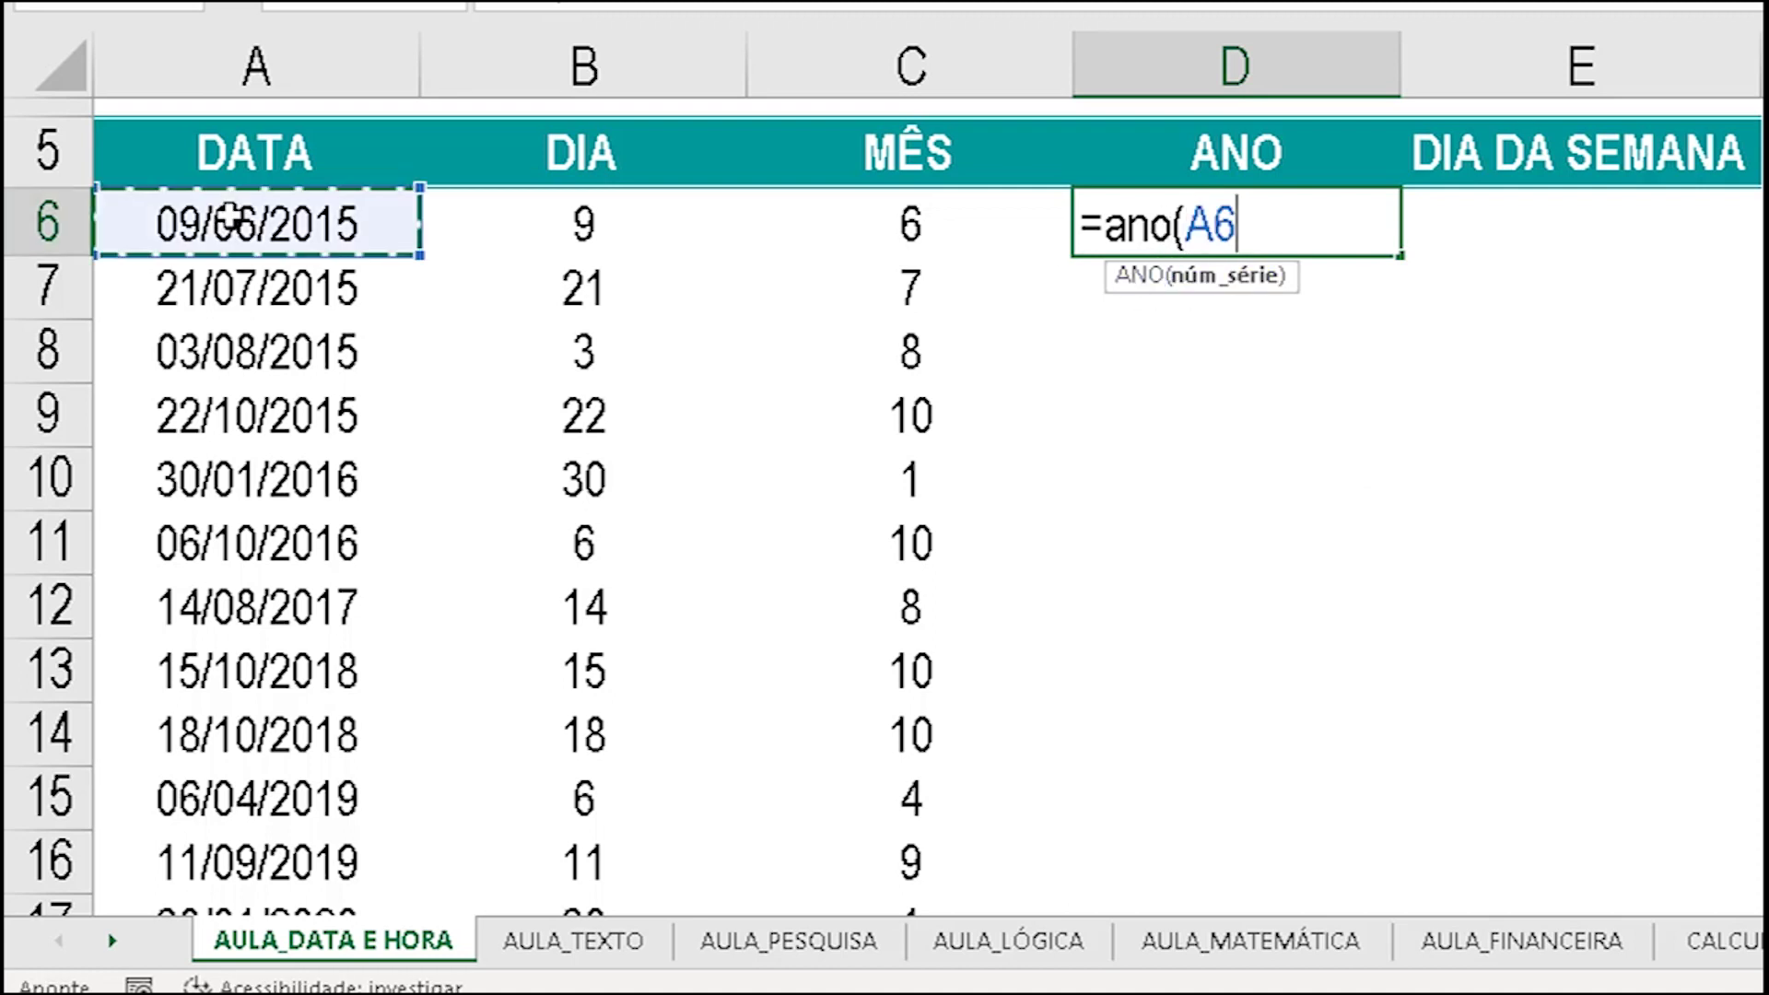
pyautogui.write(')')
pyautogui.press('Return')
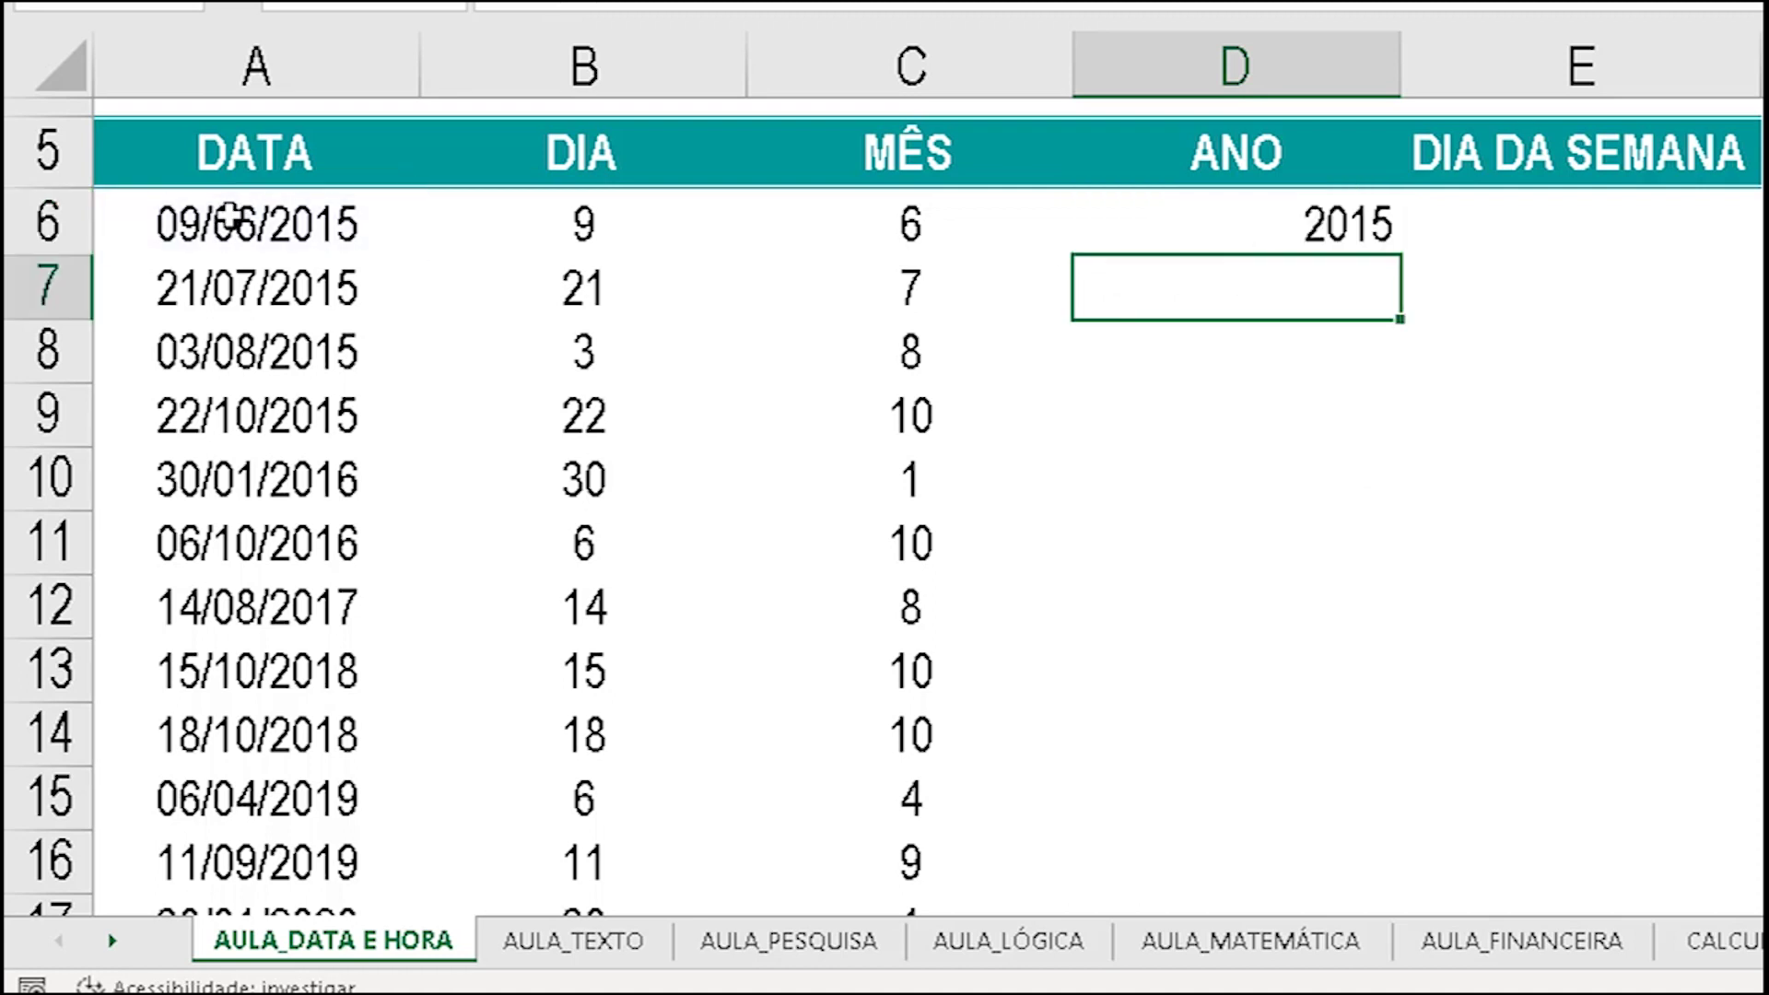
# Step: Centre the year in D6 and fill its formula down column D to the last date in row 19
pyautogui.click(1296, 232)
pyautogui.click(718, 1)
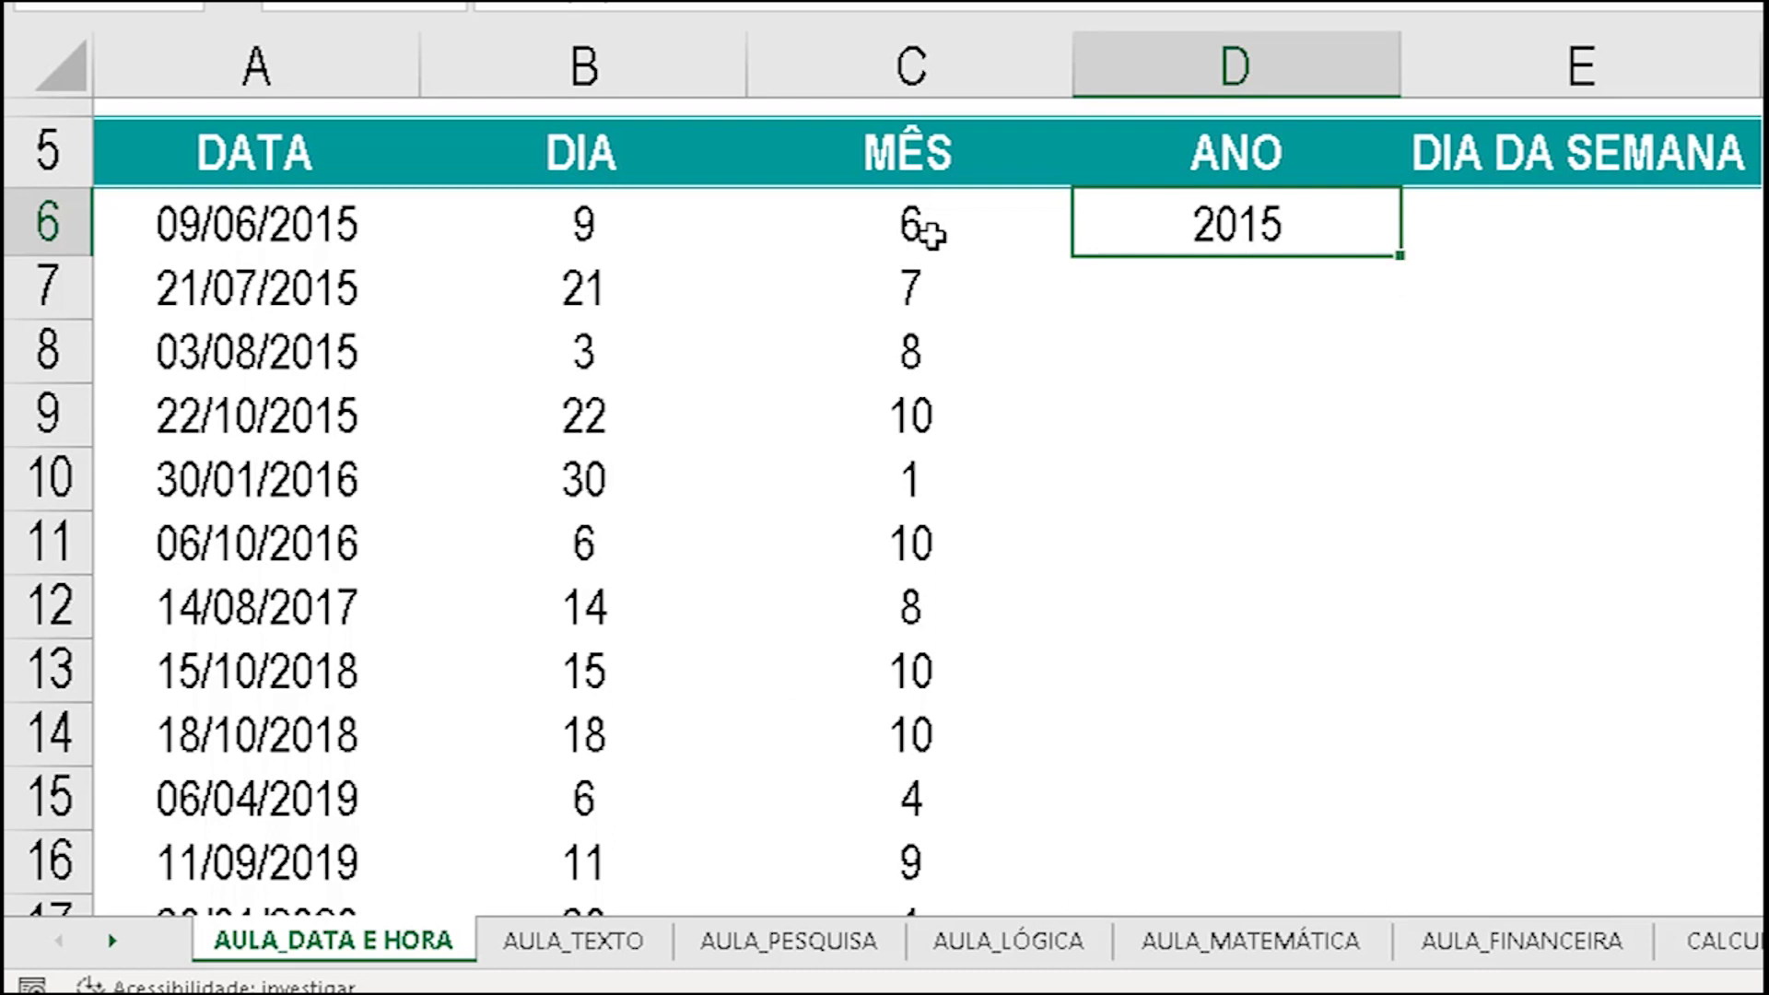
pyautogui.scroll(-2, 962, 783)
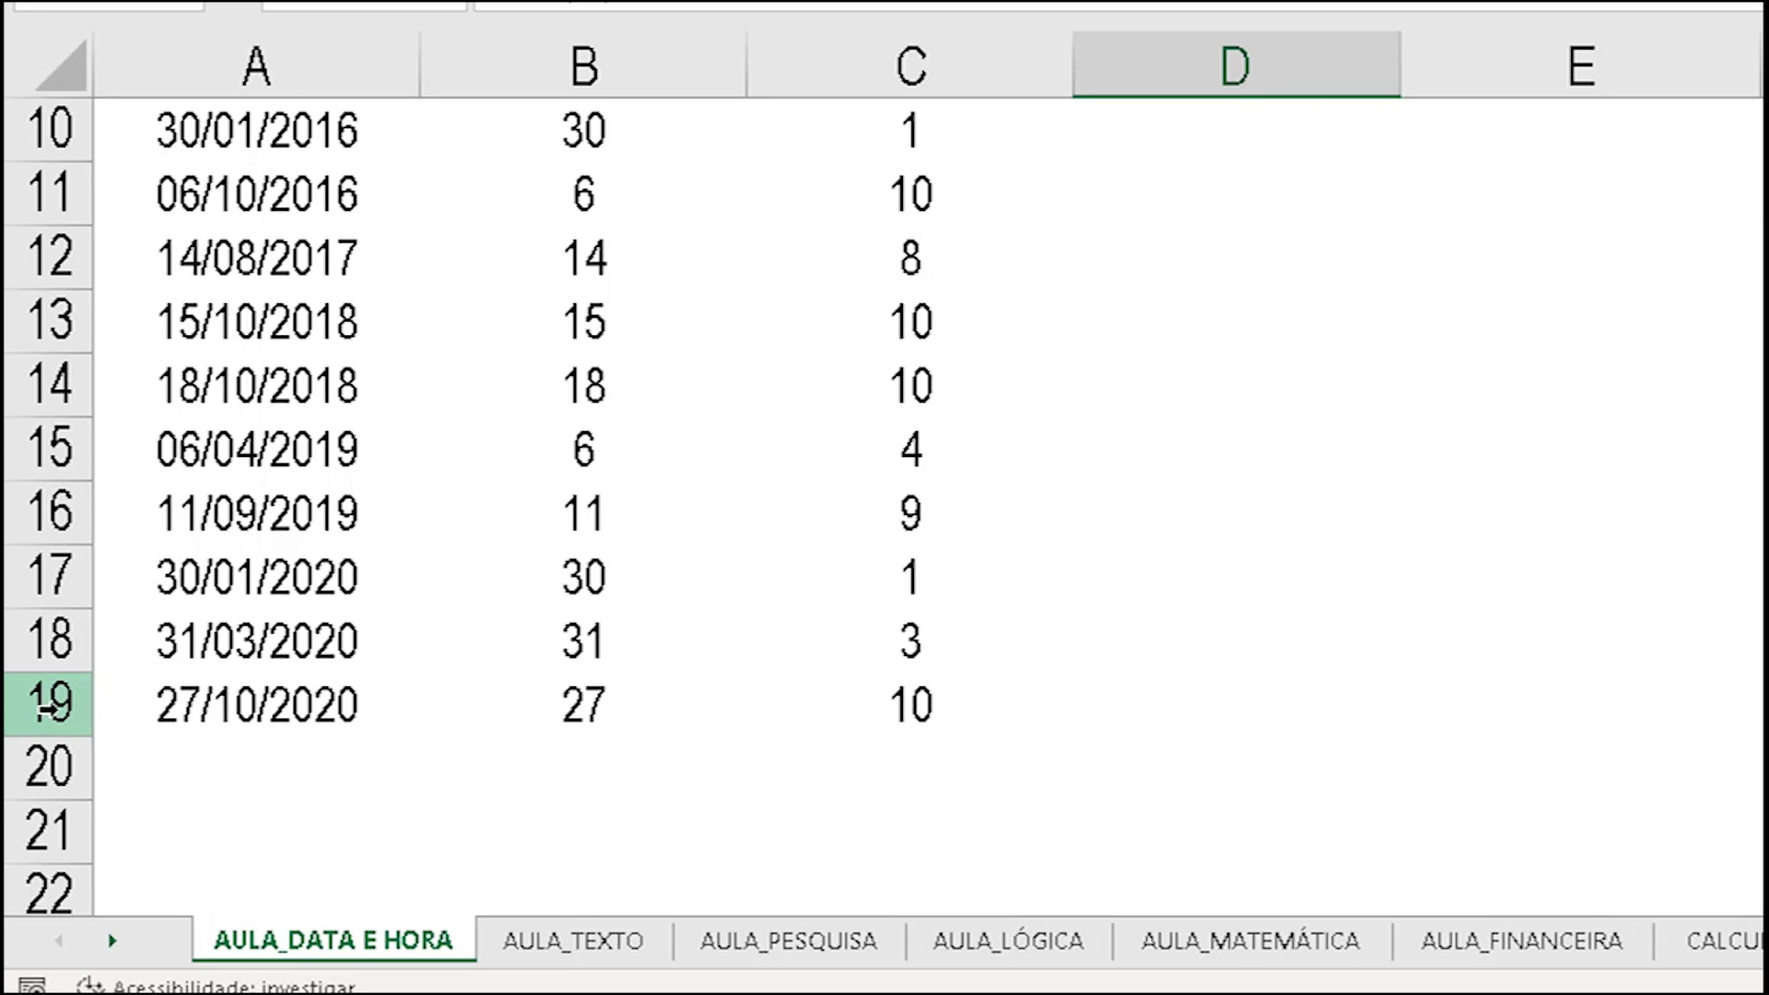
pyautogui.scroll(3, 1290, 718)
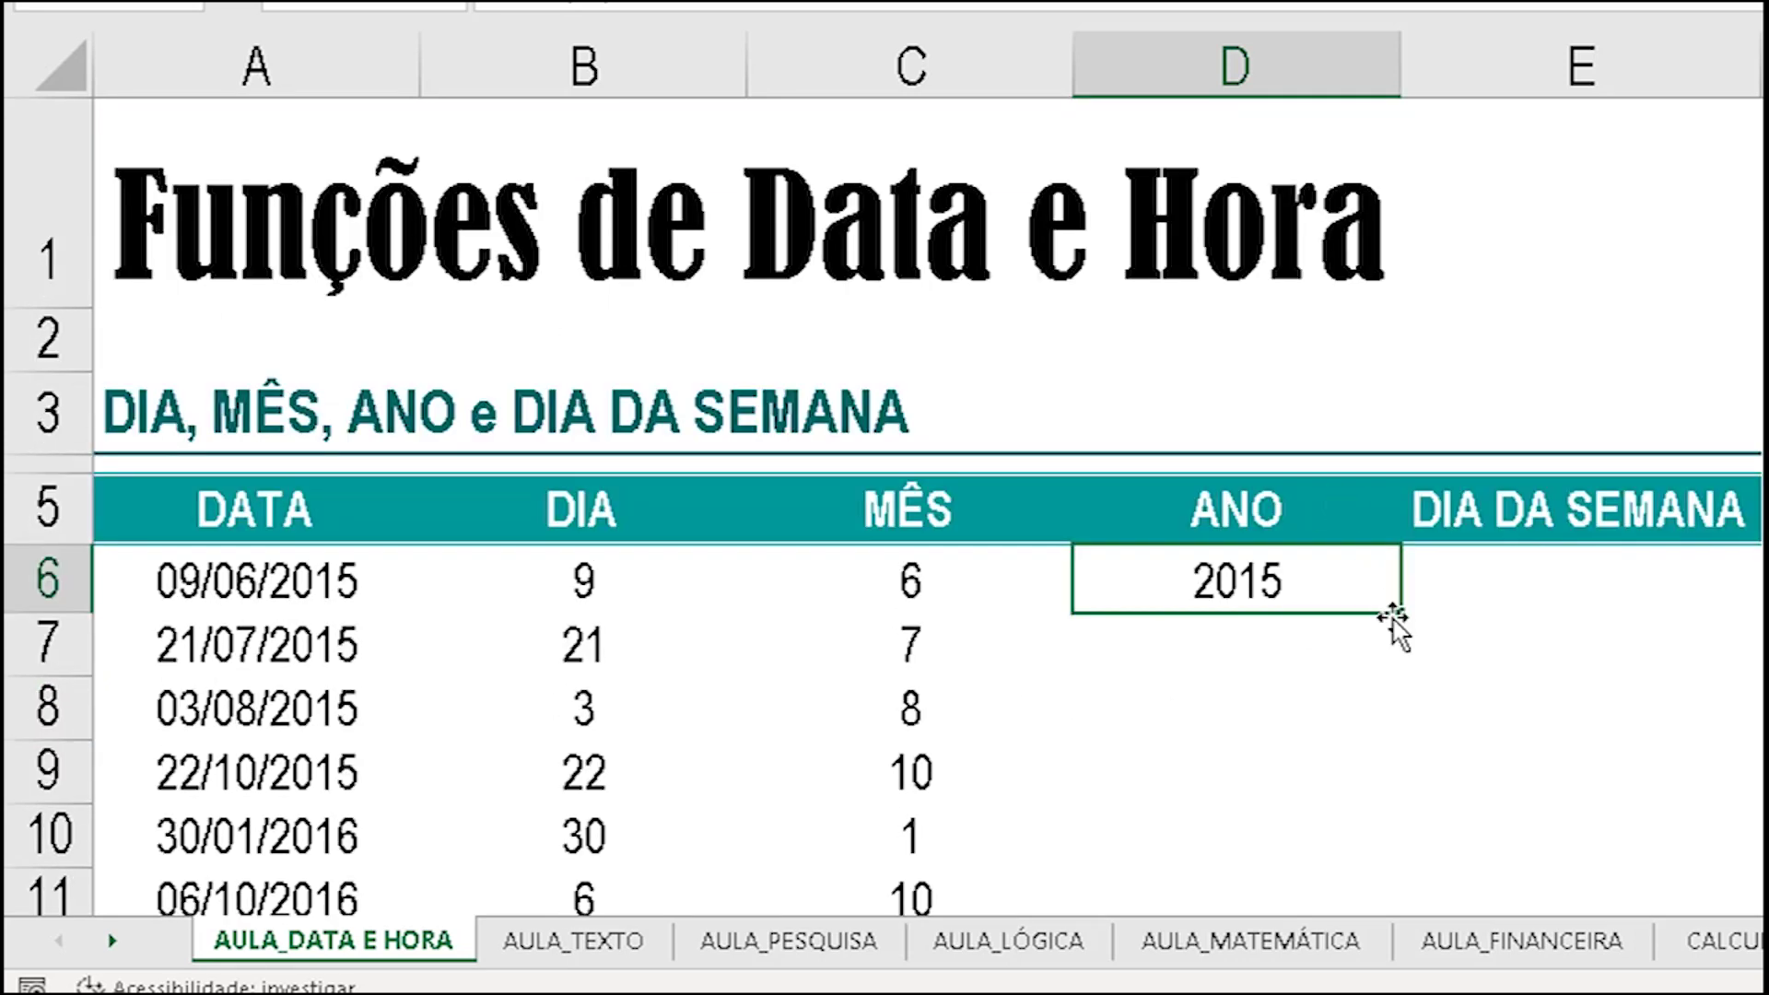
pyautogui.scroll(-1, 1396, 571)
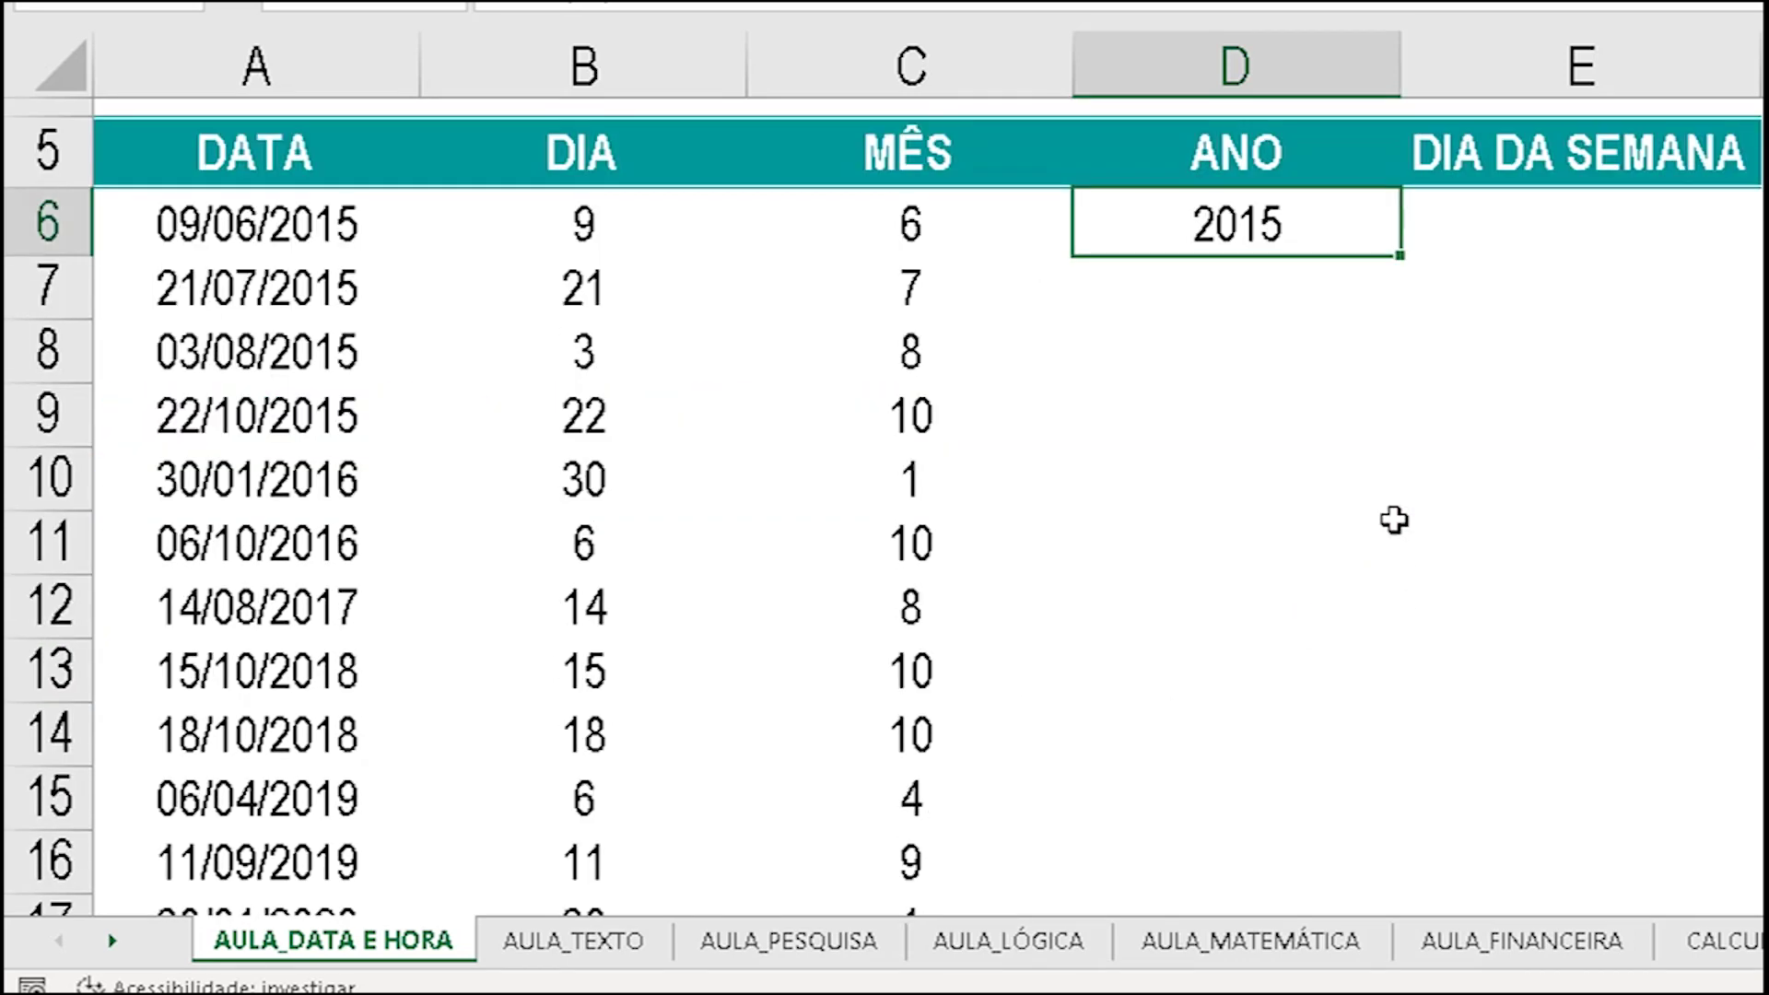
pyautogui.doubleClick(1401, 259)
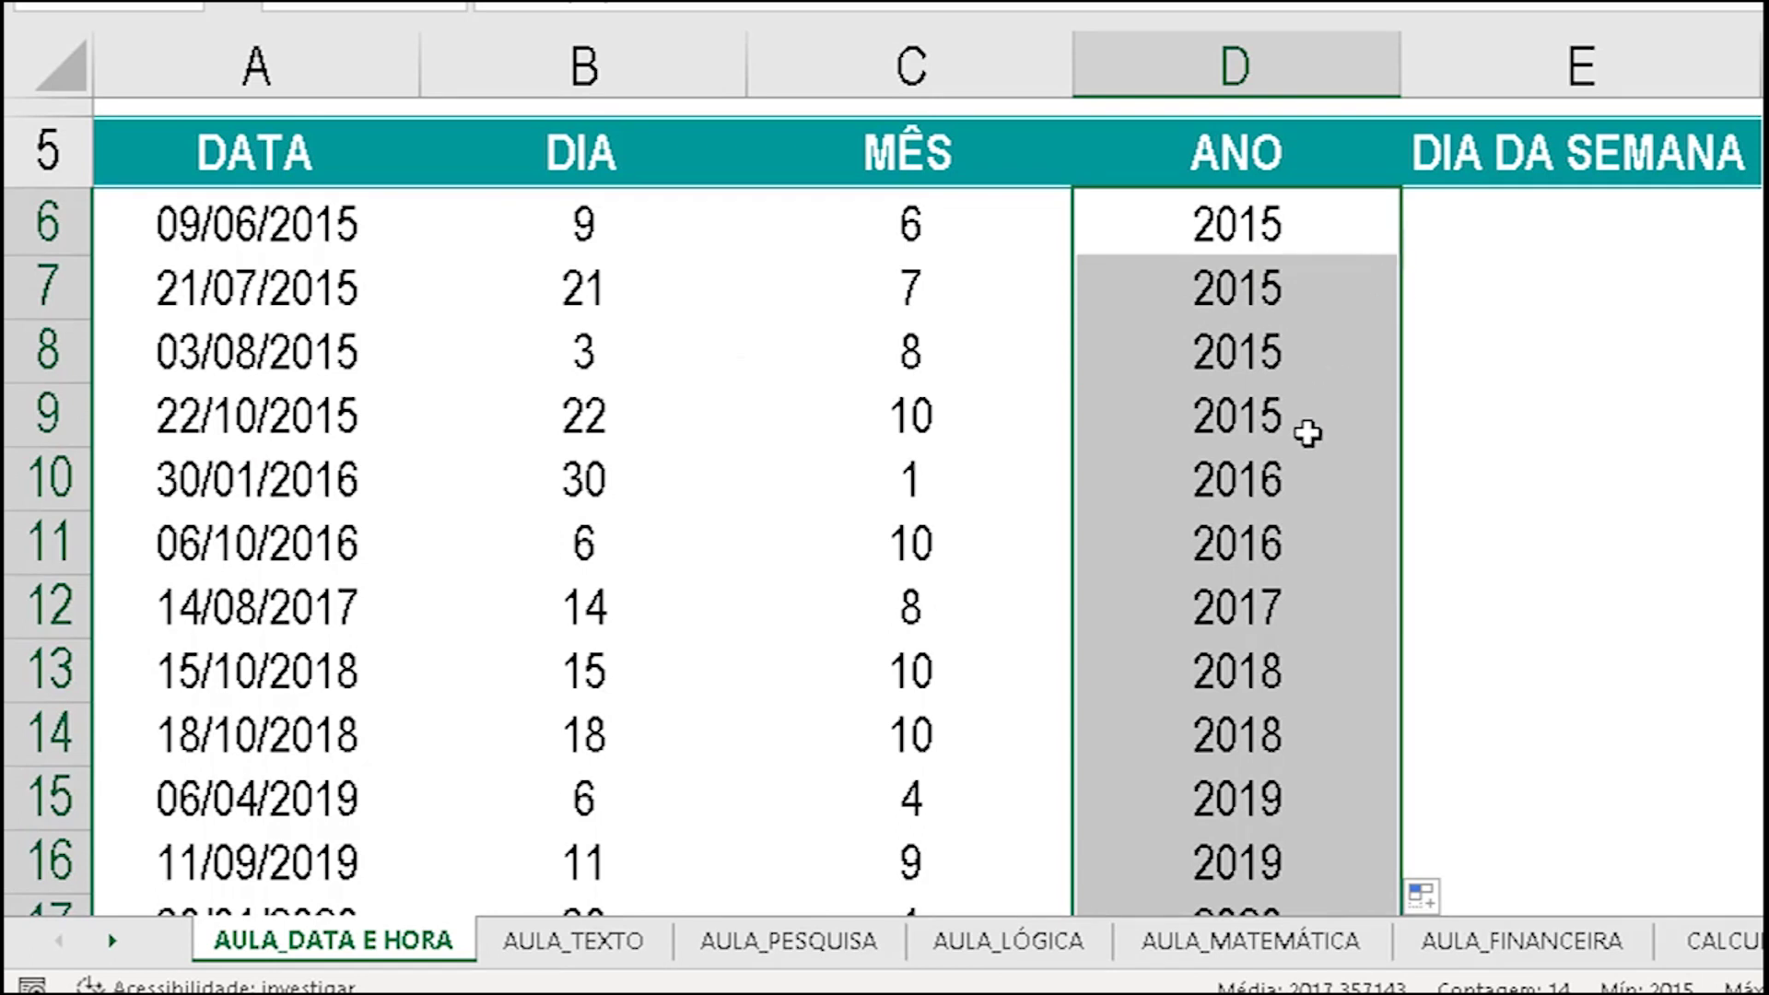
# Step: Compare the extracted years with their dates by highlighting rows 17 to 19, 15 to 16 and 13 to 14 in turn
pyautogui.click(1310, 428)
pyautogui.scroll(-2, 1318, 602)
pyautogui.moveTo(1247, 584); pyautogui.dragTo(323, 678)
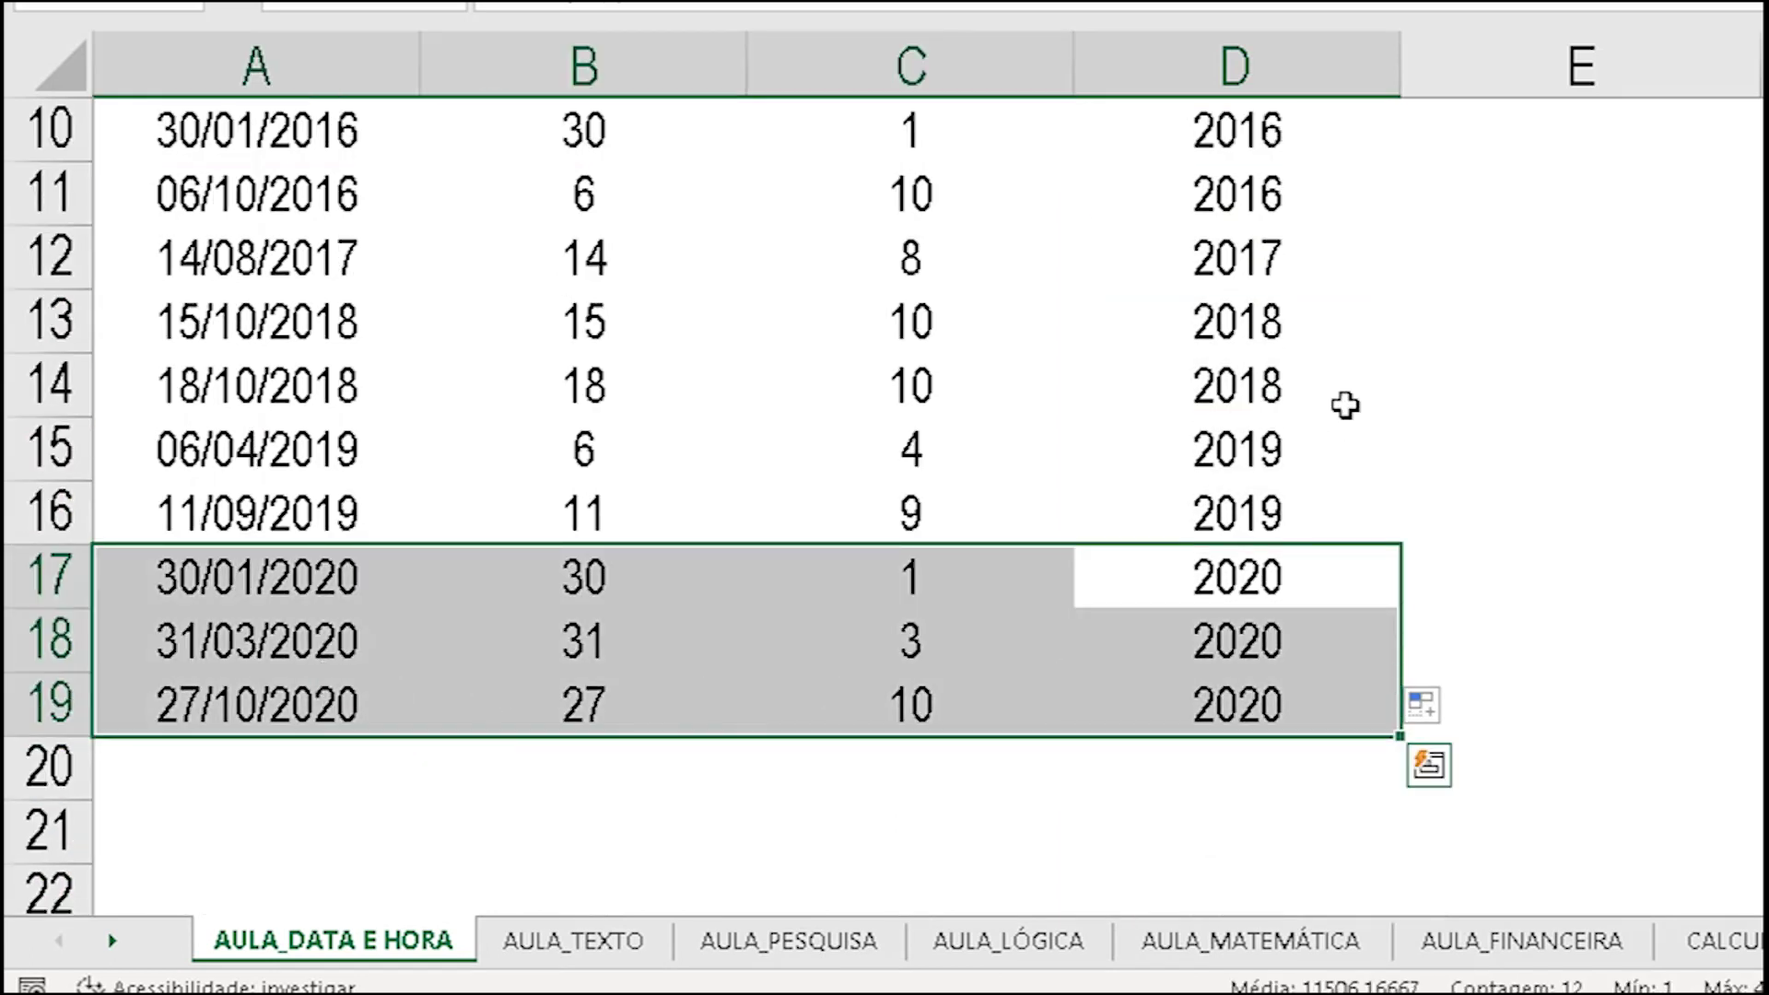
pyautogui.moveTo(1273, 536); pyautogui.dragTo(158, 454)
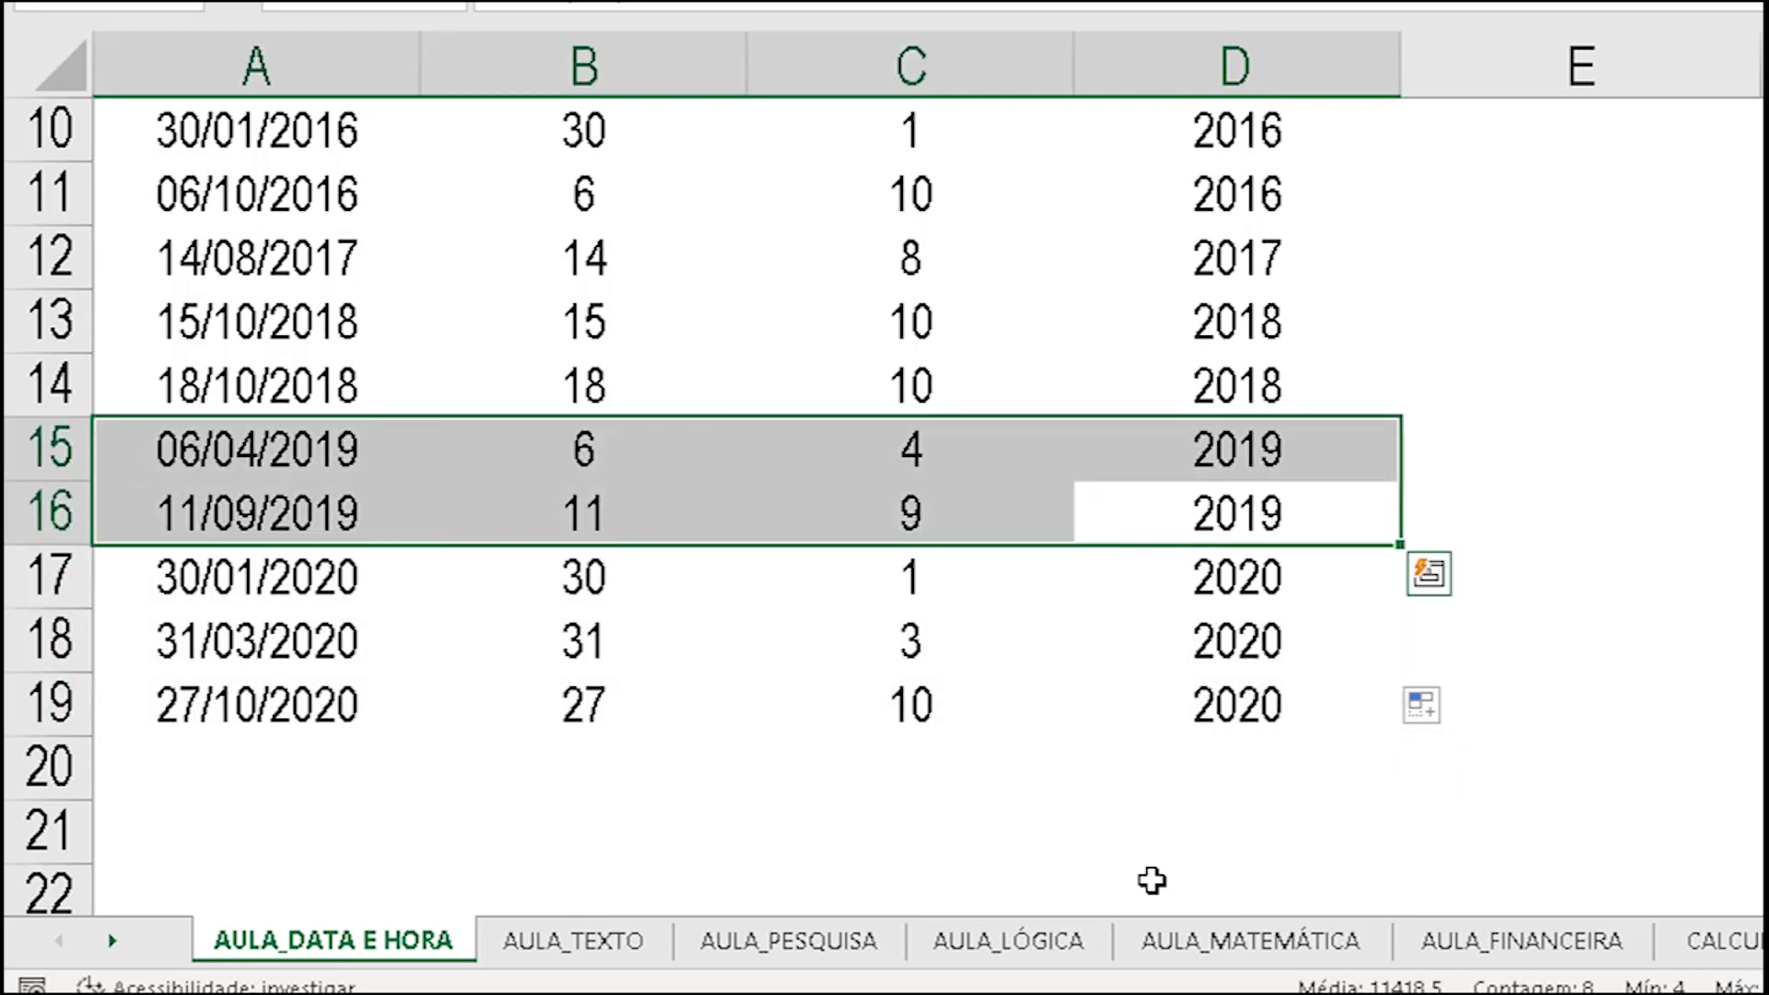
pyautogui.moveTo(1256, 396); pyautogui.dragTo(375, 356)
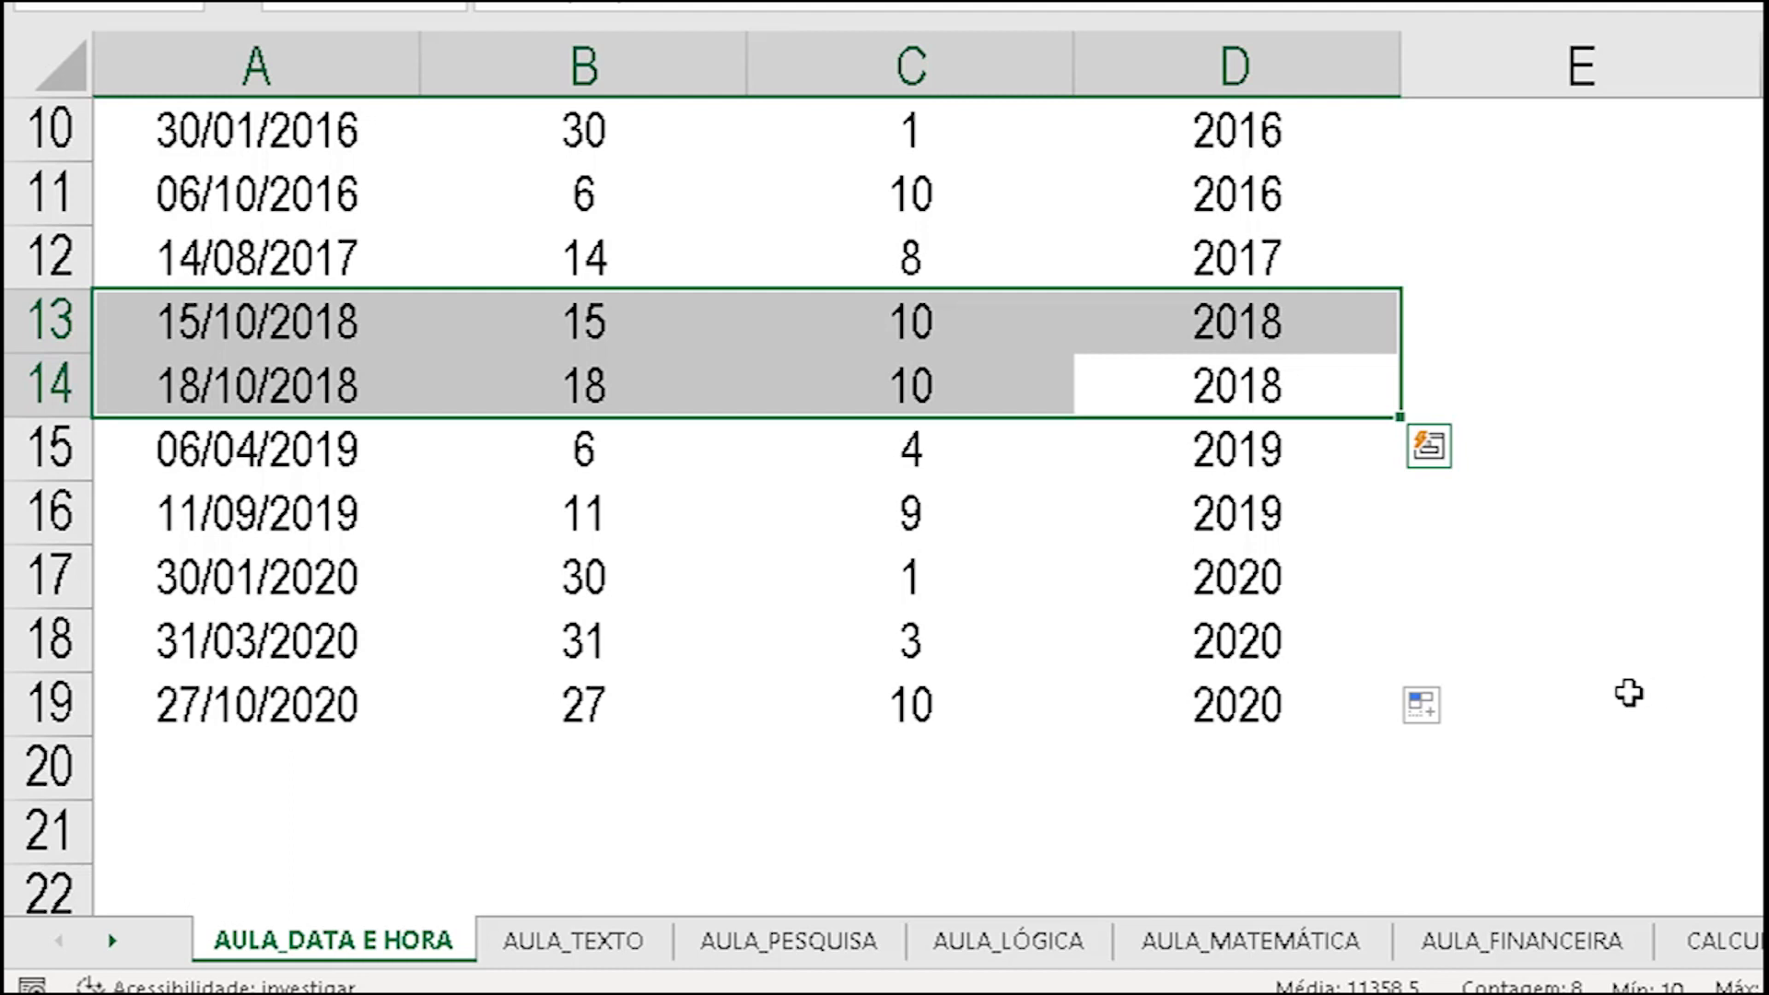
# Step: Review the extracted day, month and year of the date in row 7, and the year in D12
pyautogui.click(1626, 693)
pyautogui.scroll(3, 1627, 693)
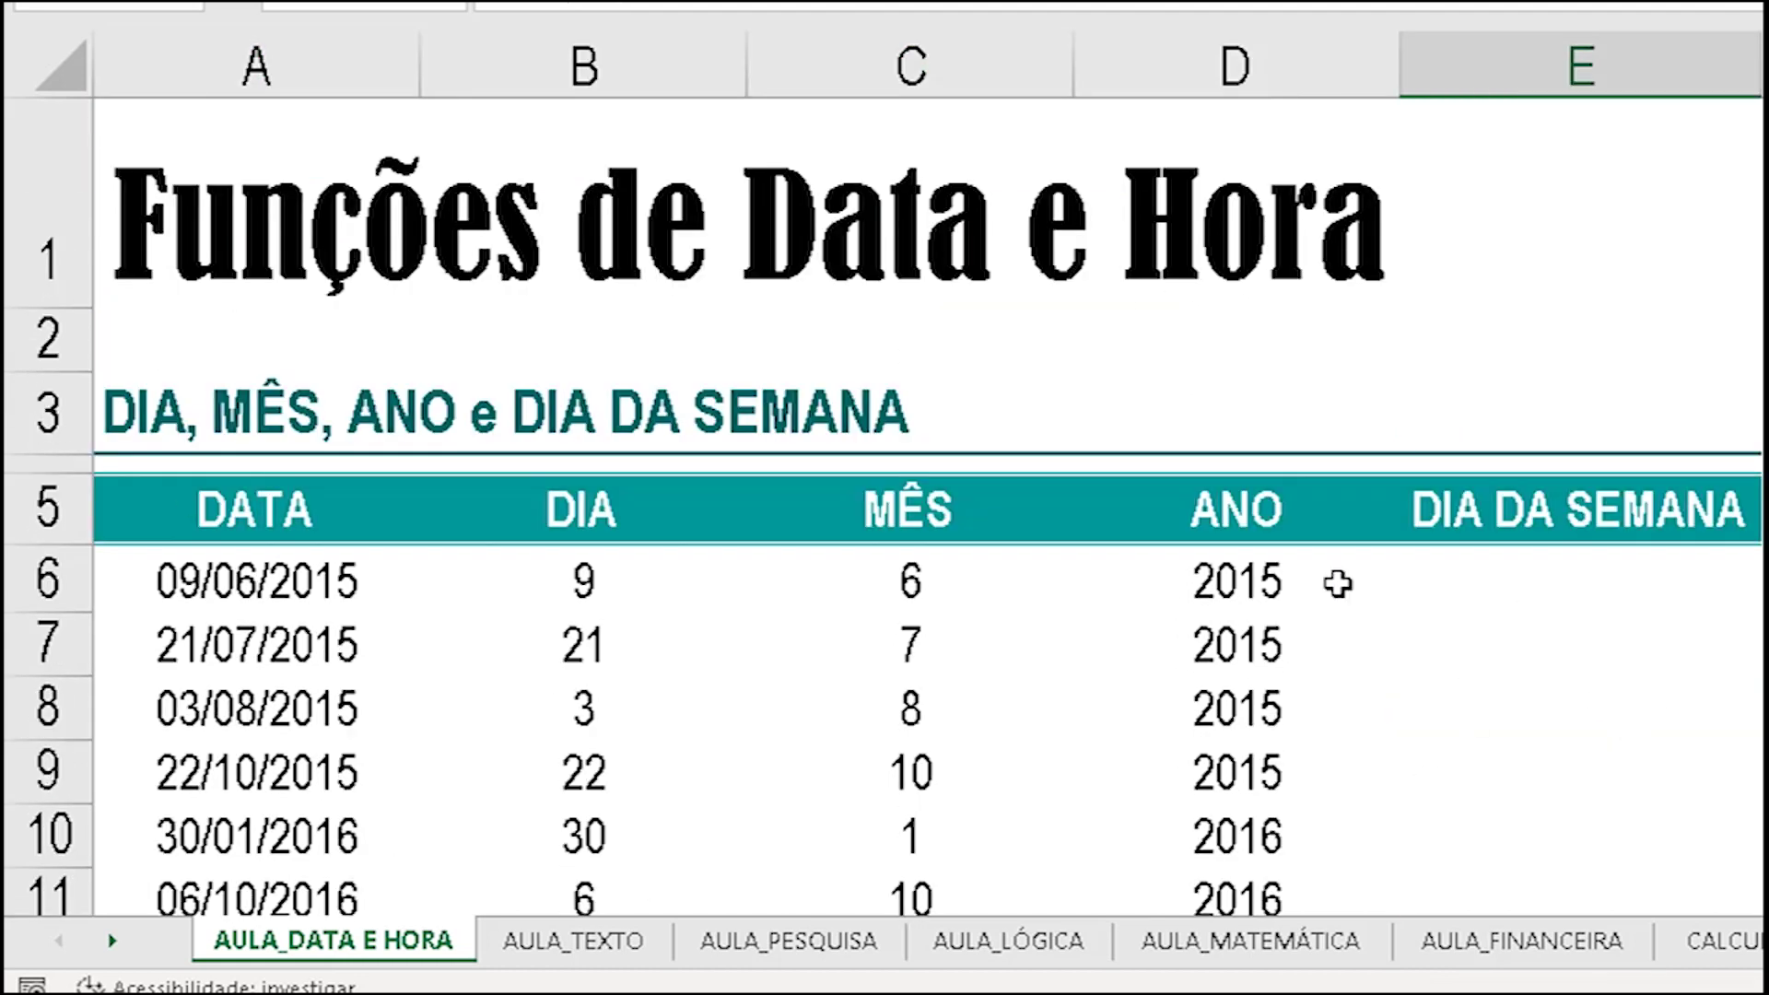
pyautogui.scroll(-1, 1231, 581)
pyautogui.click(594, 283)
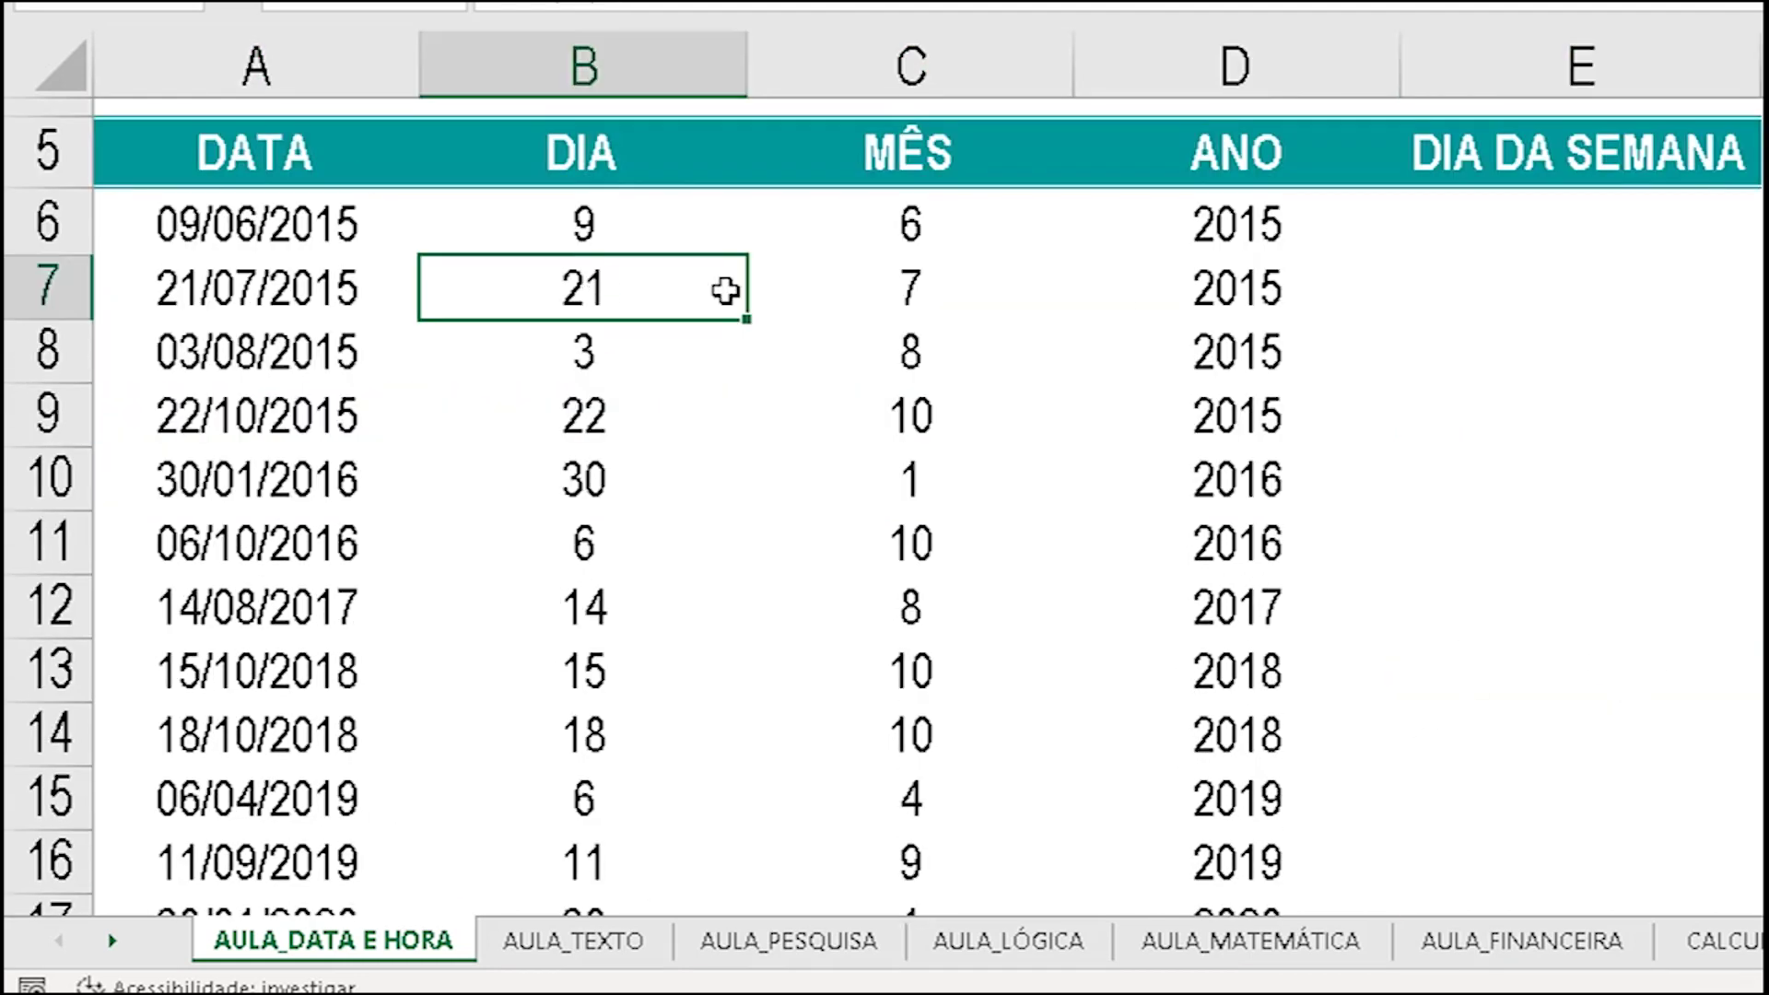
pyautogui.click(921, 299)
pyautogui.click(1248, 300)
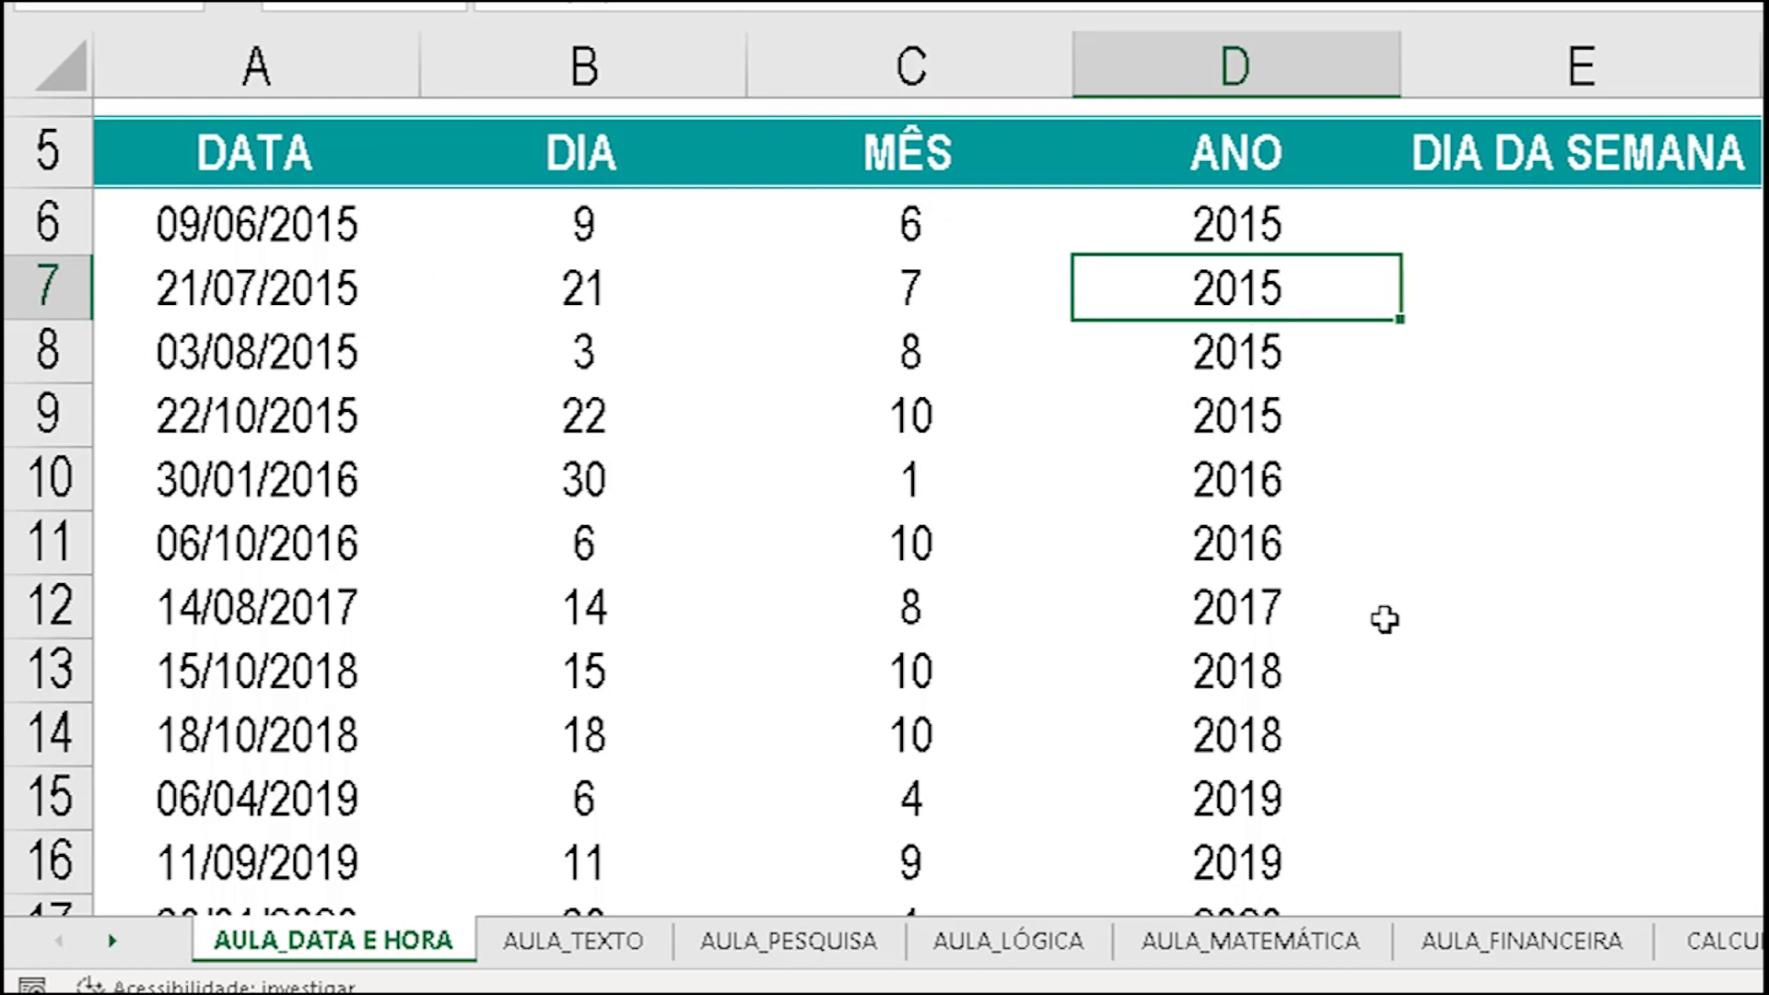
pyautogui.click(1384, 619)
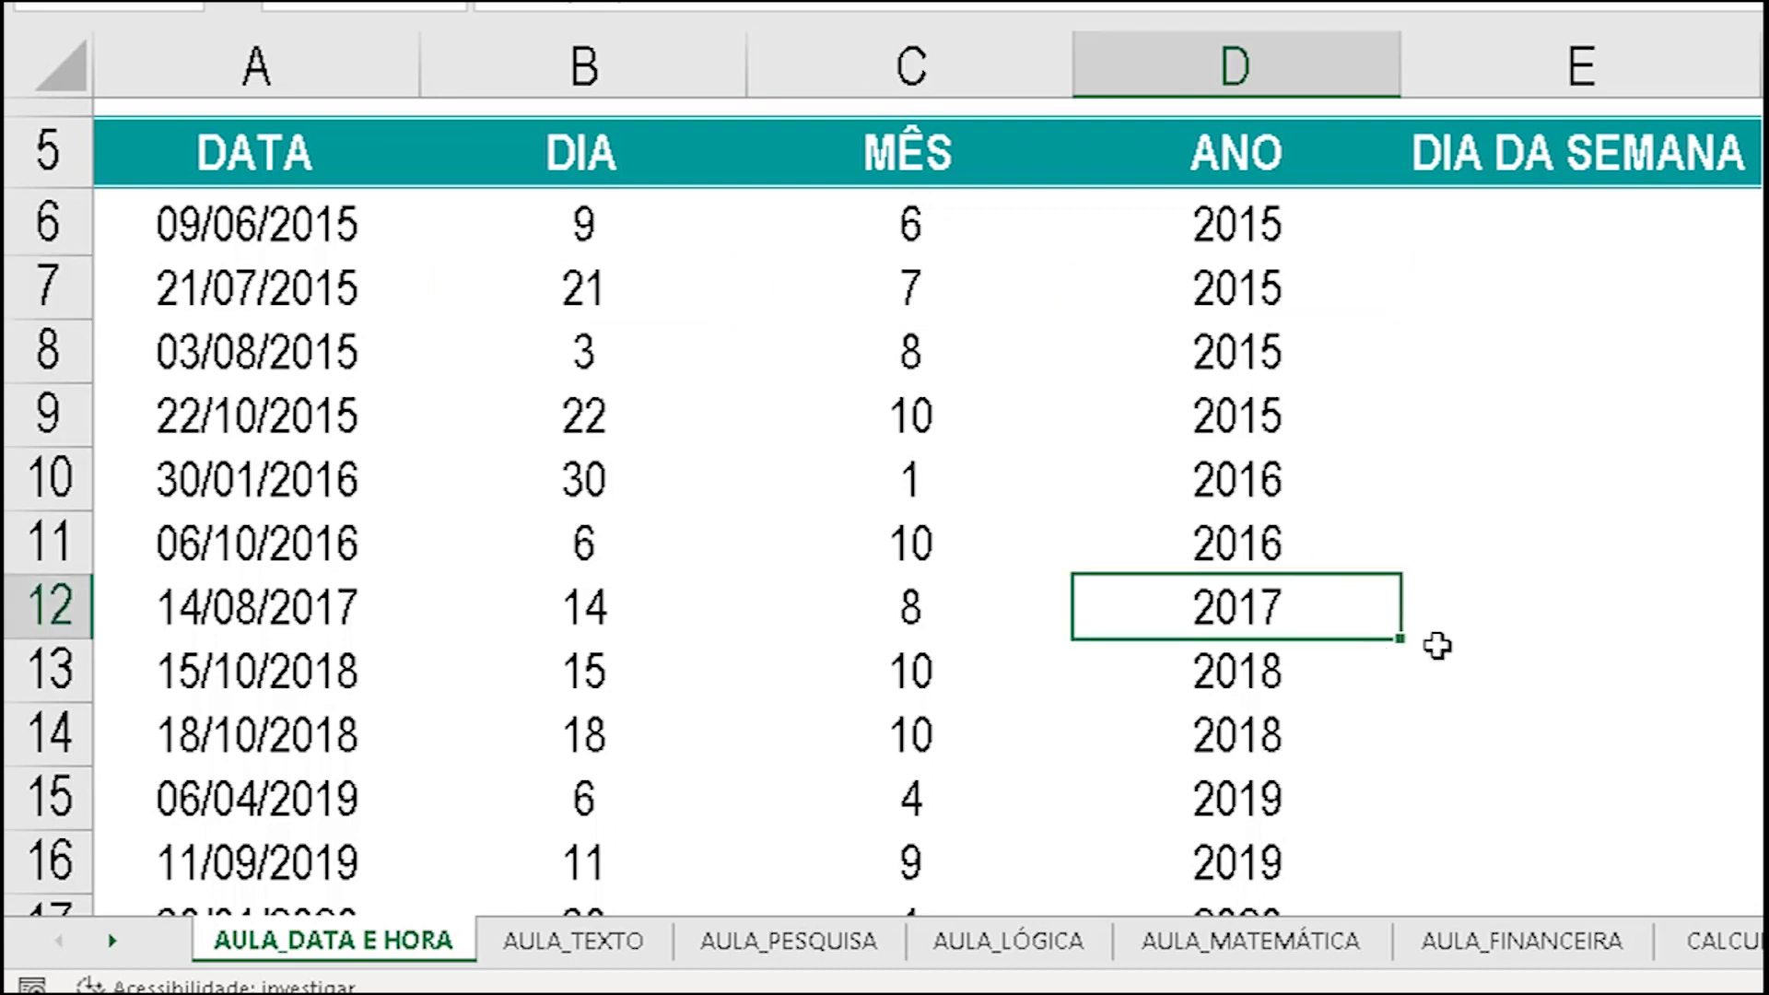